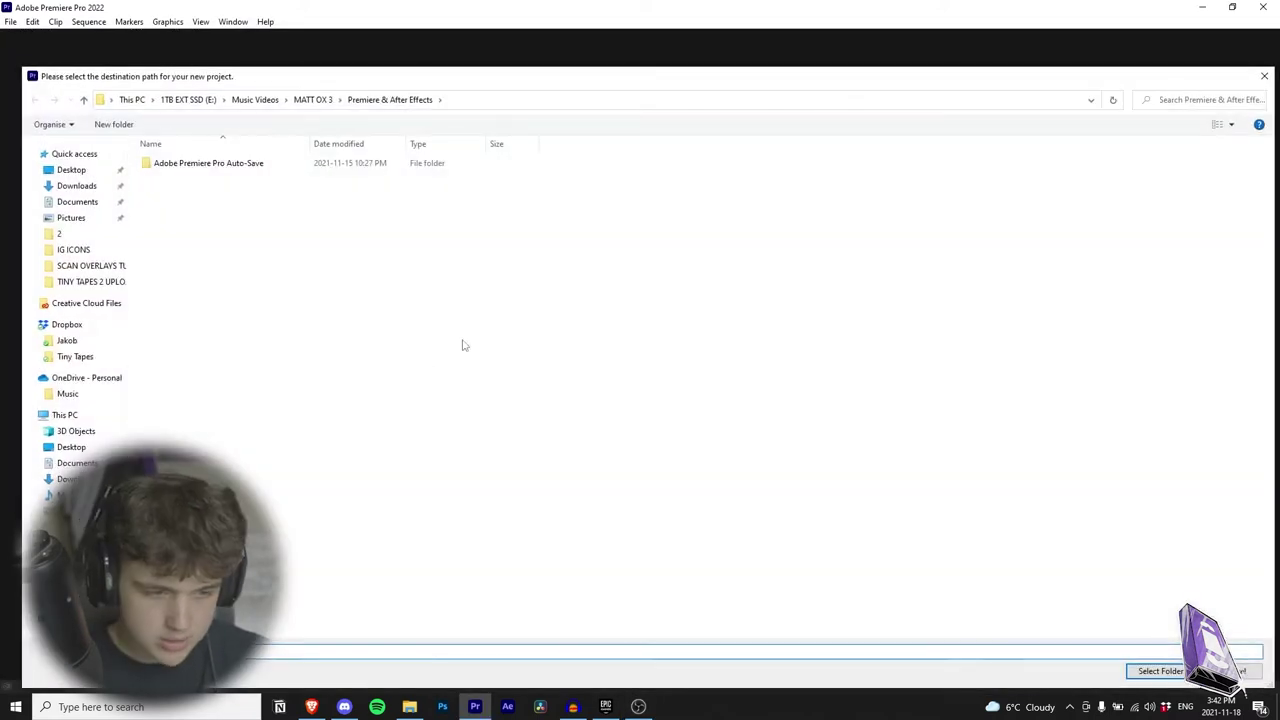
Step: Browse the project location to 1TB EXT SSD (E:) > Music Videos > Ty Fontaine 2 > Footage and open it in Explorer
{"action": "left_click", "coordinate": [188, 99]}
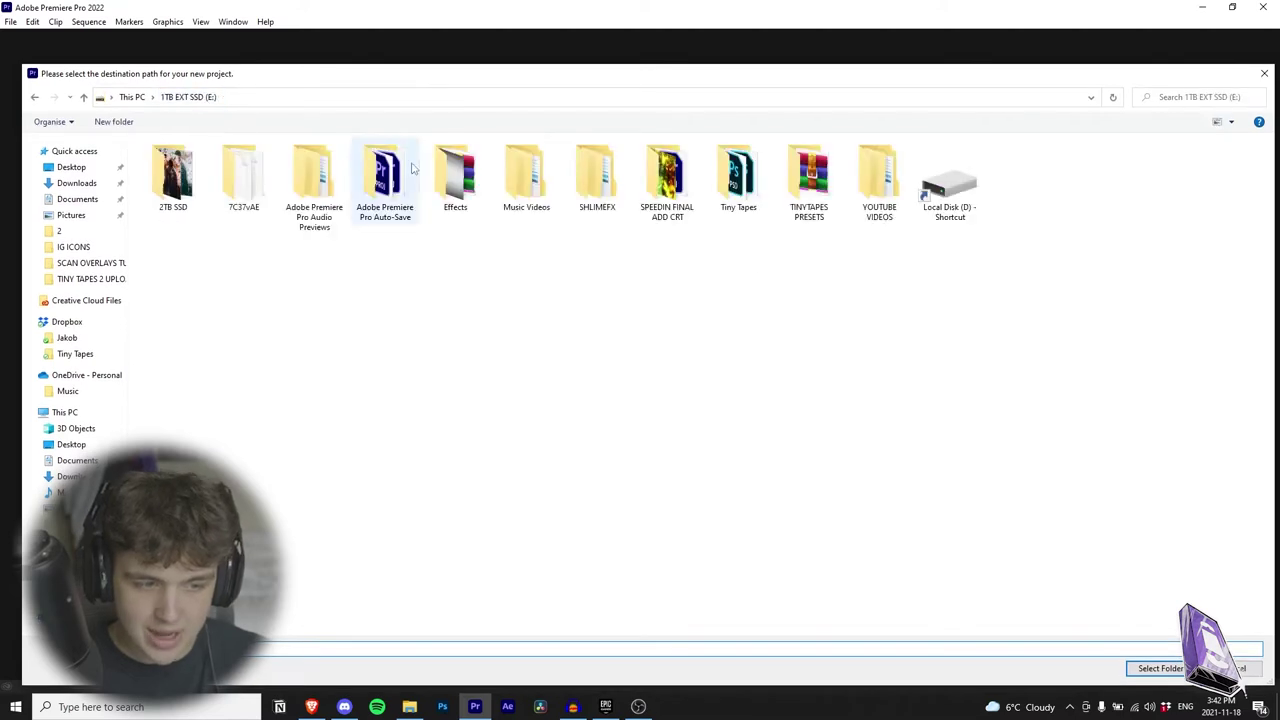
{"action": "double_click", "coordinate": [526, 180]}
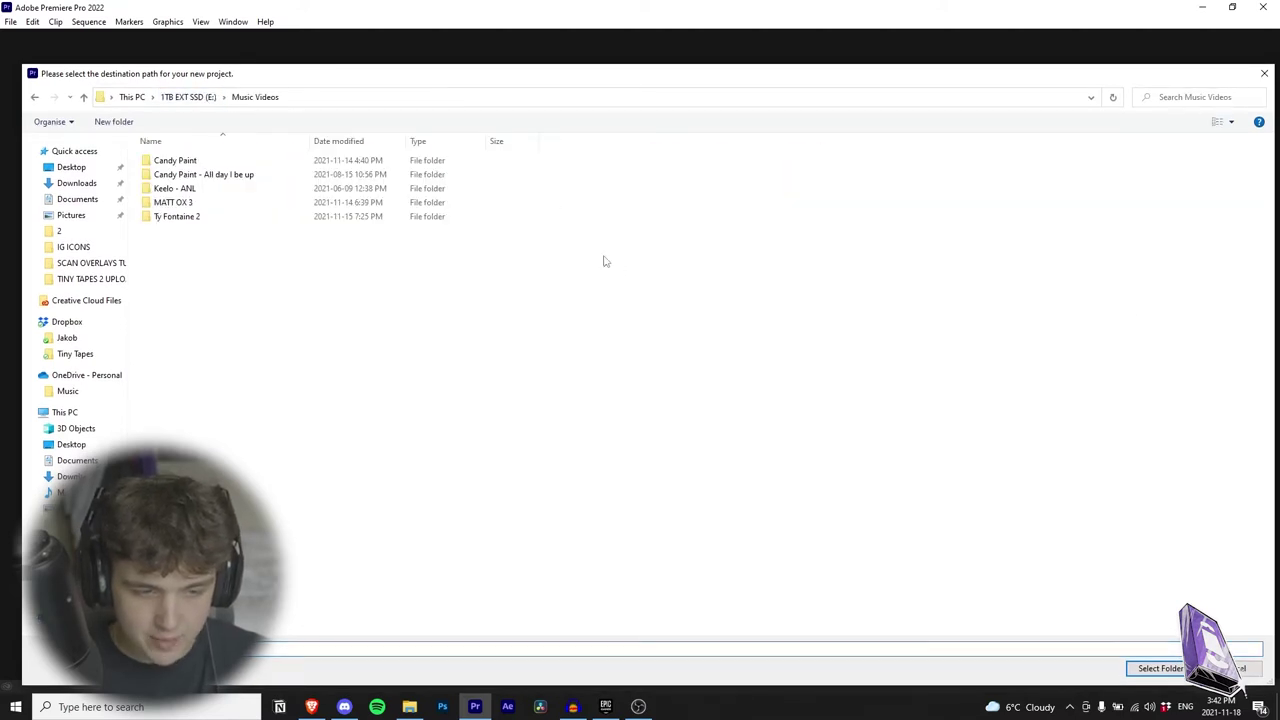
{"action": "double_click", "coordinate": [198, 218]}
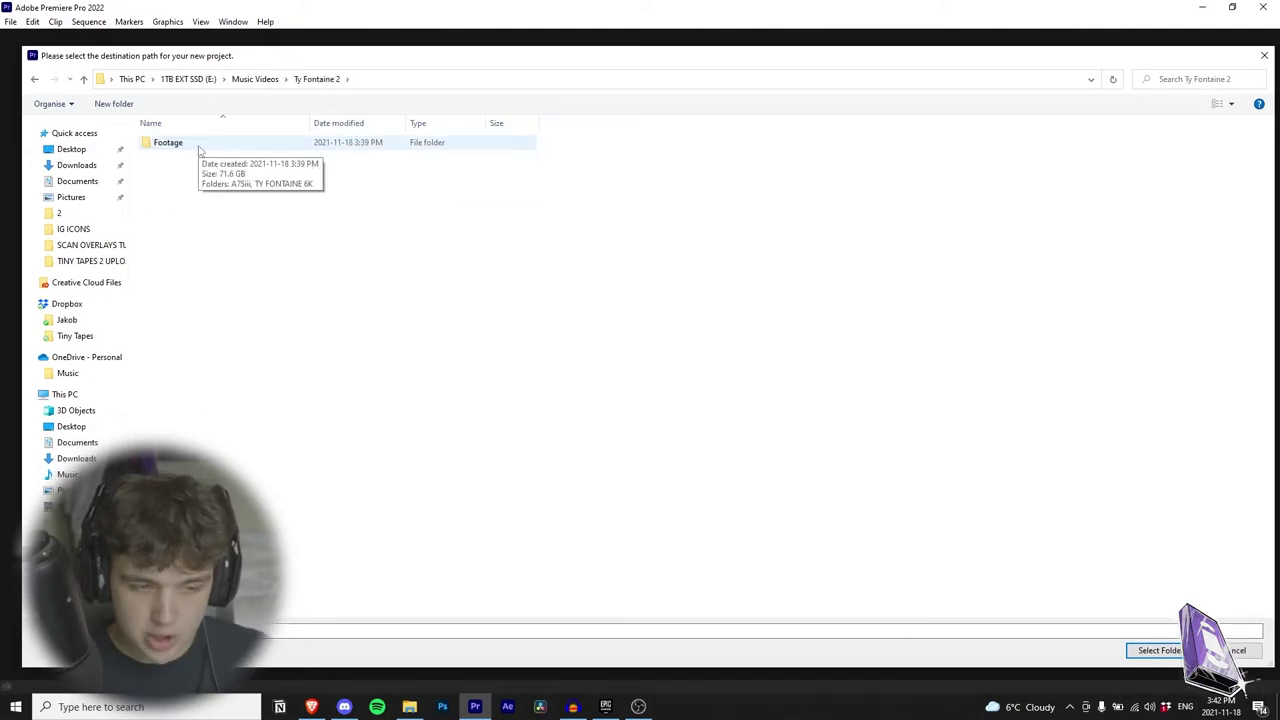
{"action": "double_click", "coordinate": [205, 147]}
{"action": "key", "text": "ctrl+n"}
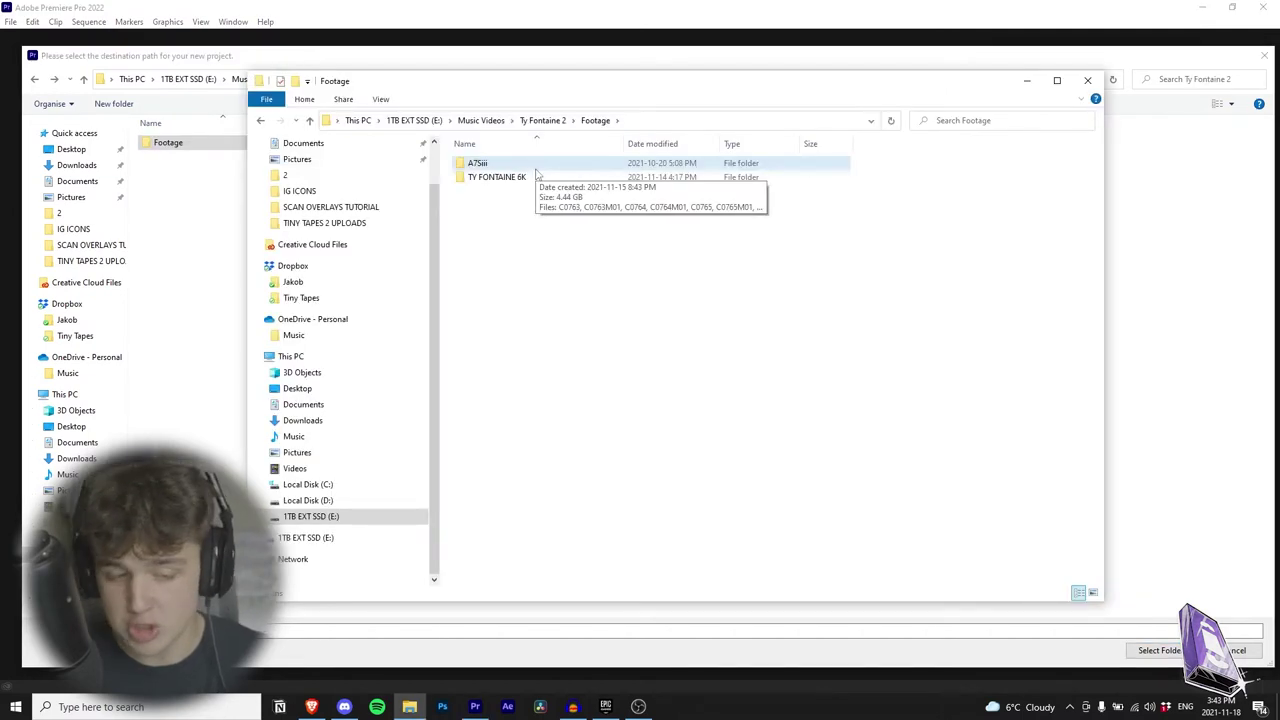
Step: Check the A7Siii and TY FONTAINE 6K footage folders, then return to Ty Fontaine 2
{"action": "double_click", "coordinate": [520, 164]}
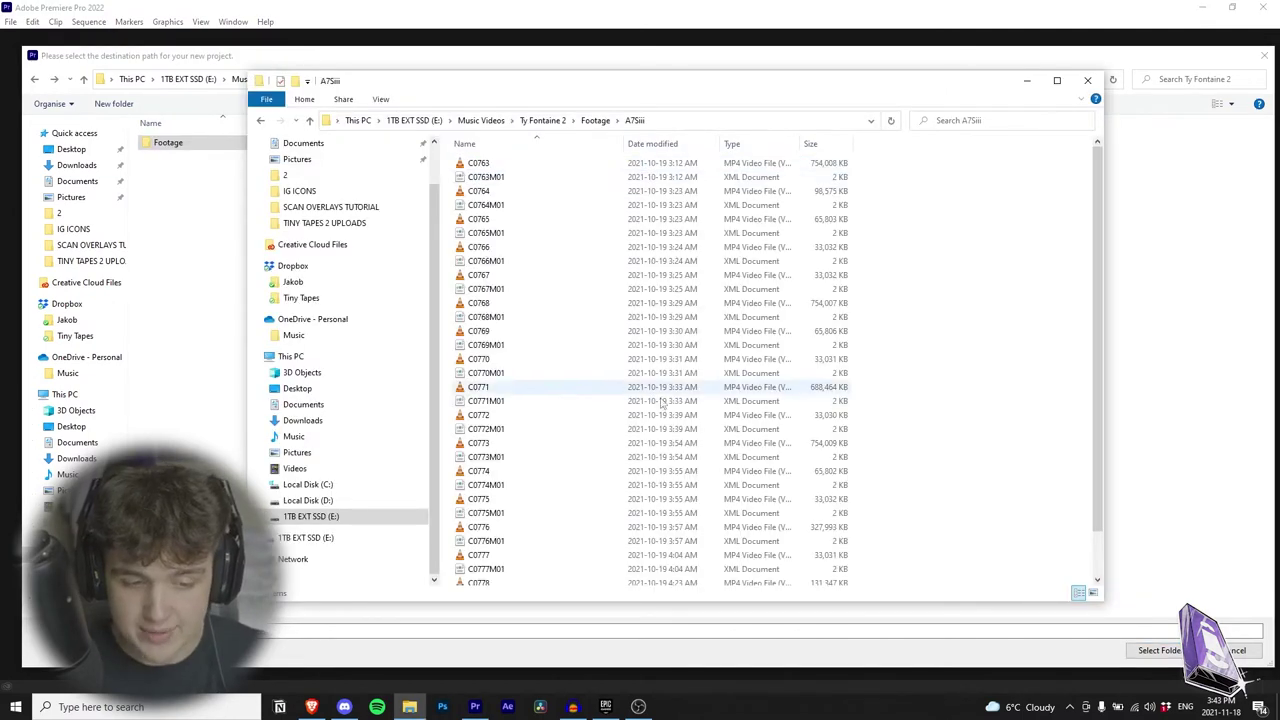
{"action": "key", "text": "BackSpace"}
{"action": "left_click", "coordinate": [505, 178]}
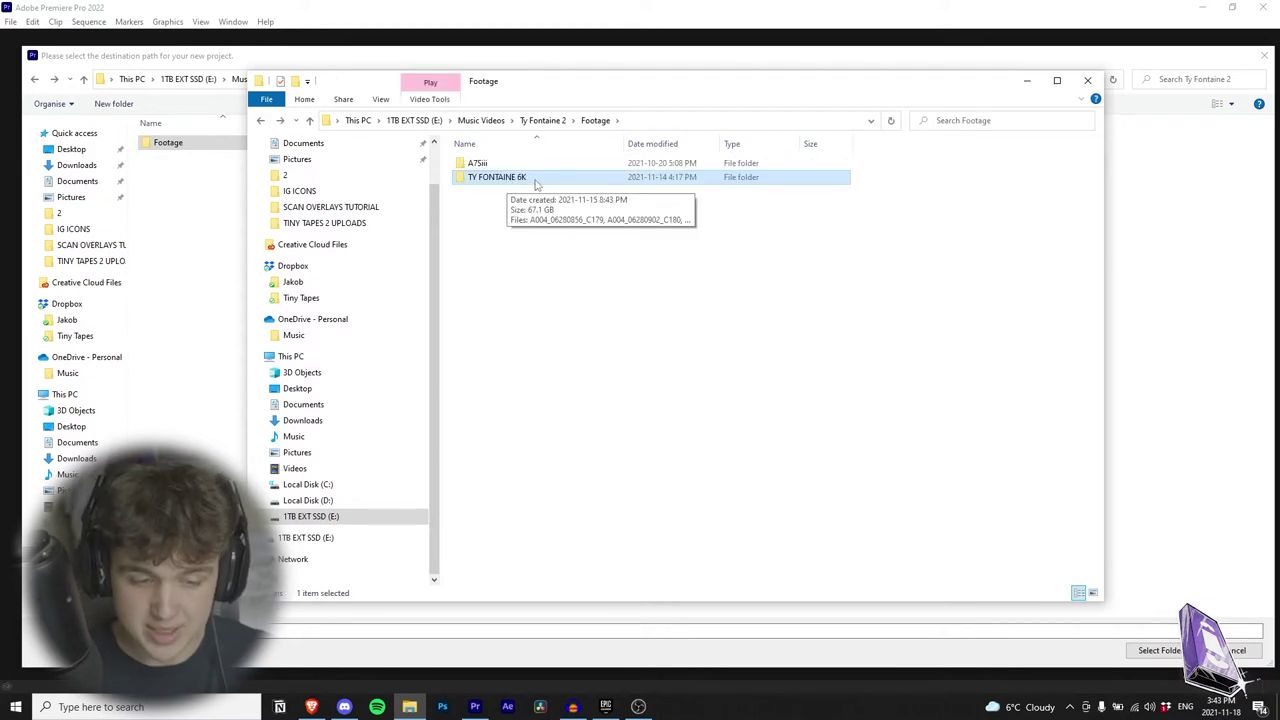
{"action": "double_click", "coordinate": [549, 180]}
{"action": "key", "text": "alt+Up"}
{"action": "key", "text": "alt+Up"}
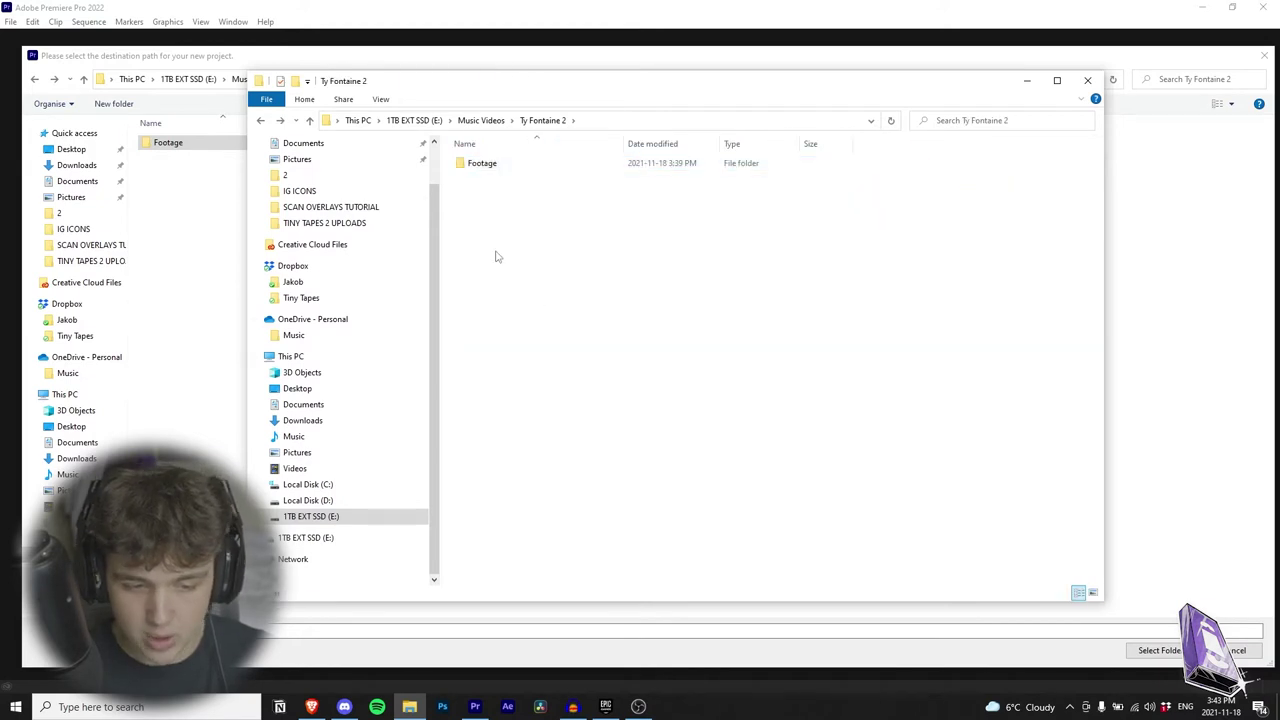
Step: Create a new folder named 'Premiere & After Effects' inside Ty Fontaine 2
{"action": "right_click", "coordinate": [499, 253]}
{"action": "mouse_move", "coordinate": [600, 429]}
{"action": "left_click", "coordinate": [712, 432]}
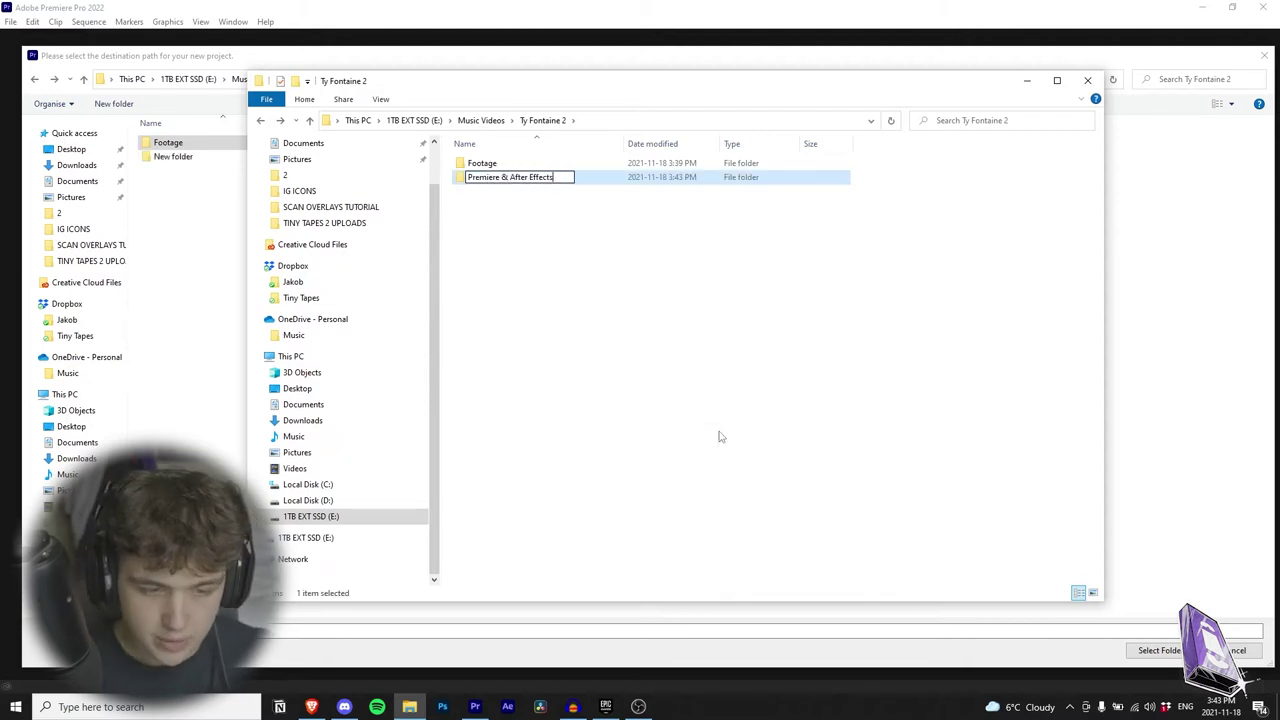
{"action": "type", "text": "Premiere & After Effects"}
{"action": "left_click", "coordinate": [718, 436]}
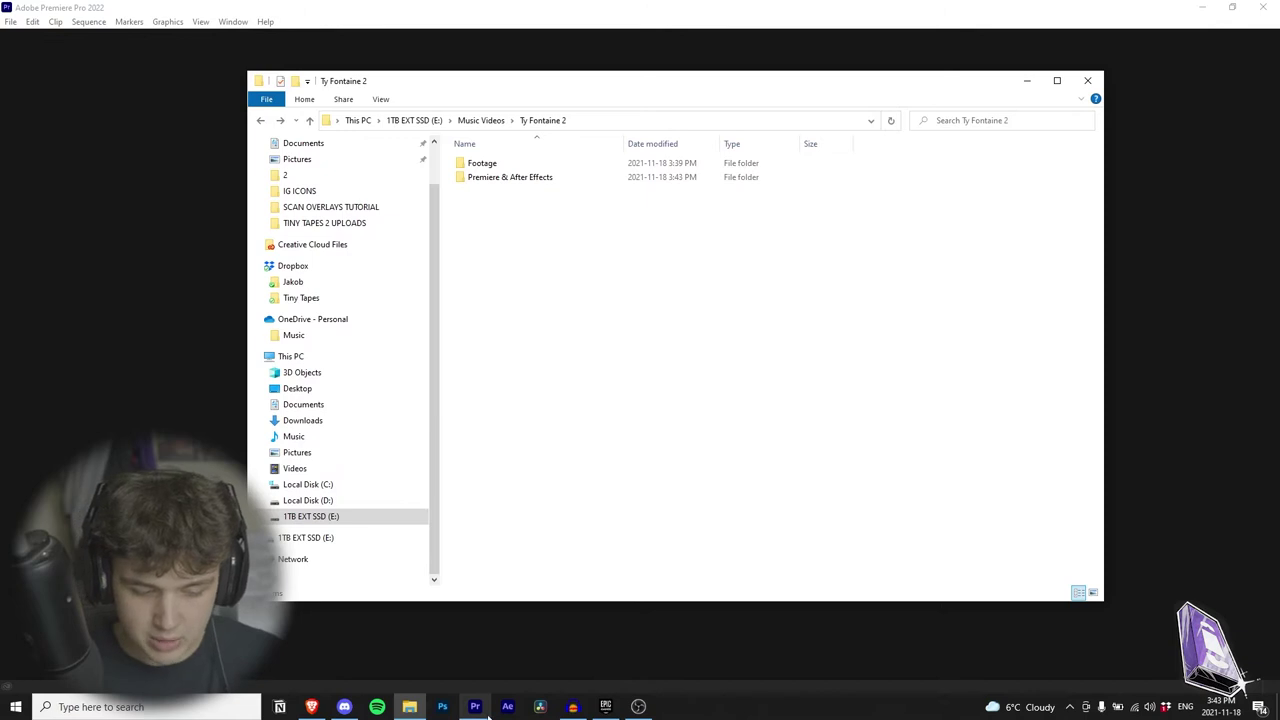
Step: Name the new Premiere project 'Ty Fontaine 2' in the New Project dialog
{"action": "left_click", "coordinate": [486, 710]}
{"action": "mouse_move", "coordinate": [467, 122]}
{"action": "left_mouse_down"}
{"action": "mouse_move", "coordinate": [389, 117]}
{"action": "mouse_move", "coordinate": [529, 131]}
{"action": "mouse_move", "coordinate": [480, 128]}
{"action": "left_mouse_up"}
{"action": "left_click", "coordinate": [506, 145]}
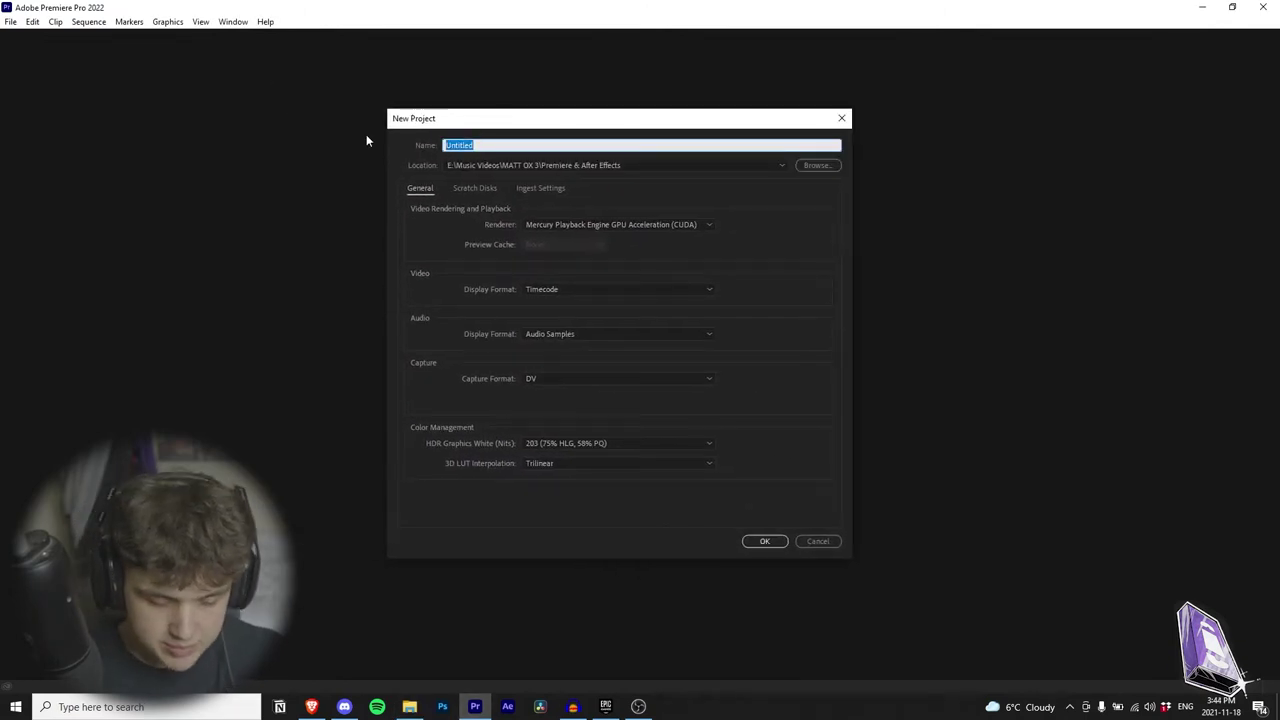
{"action": "type", "text": "Ty Fontaine 2"}
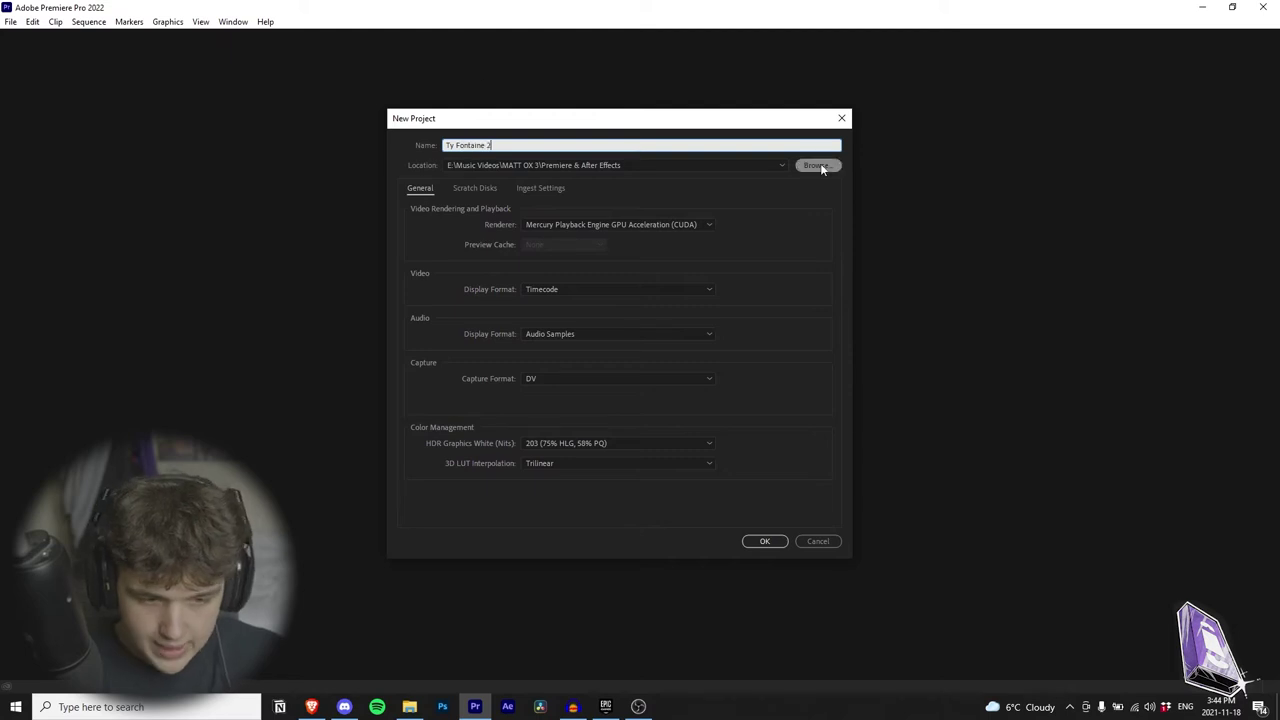
Step: Set the project location to Ty Fontaine 2 > Premiere & After Effects and create the project
{"action": "left_click", "coordinate": [818, 165]}
{"action": "left_click", "coordinate": [258, 98]}
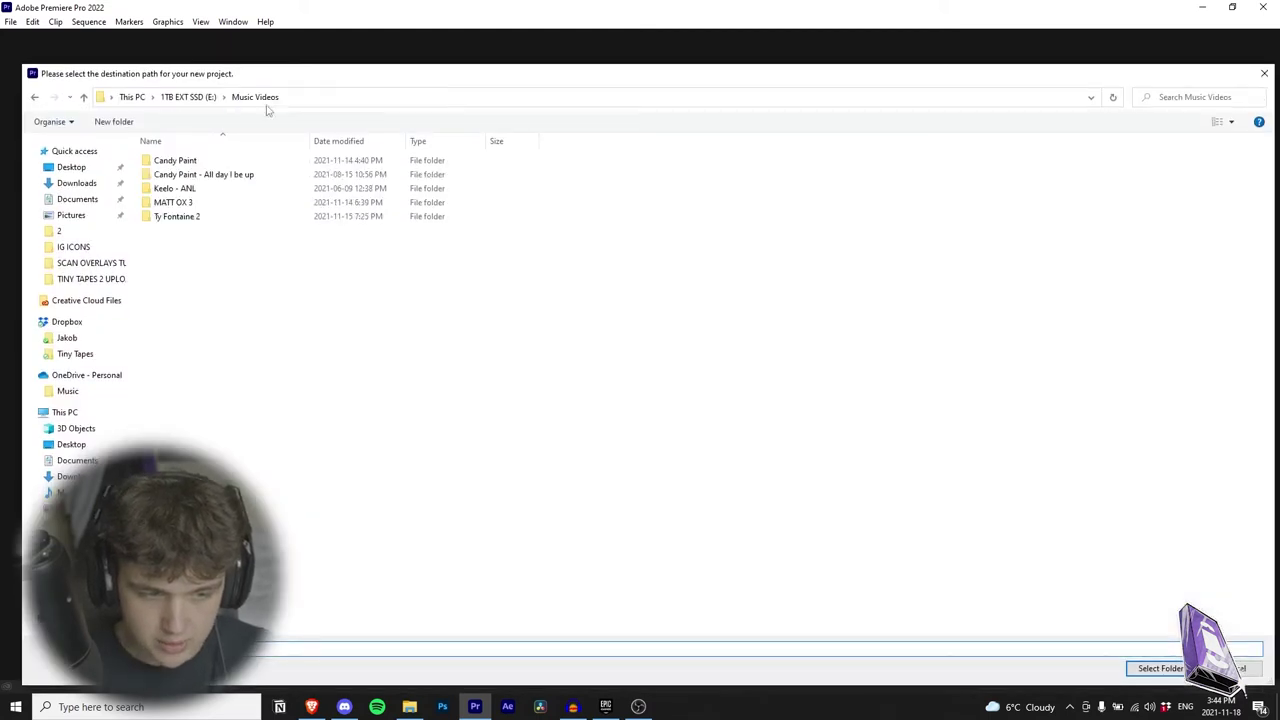
{"action": "double_click", "coordinate": [200, 216]}
{"action": "double_click", "coordinate": [210, 174]}
{"action": "left_click", "coordinate": [1160, 668]}
{"action": "left_click", "coordinate": [760, 537]}
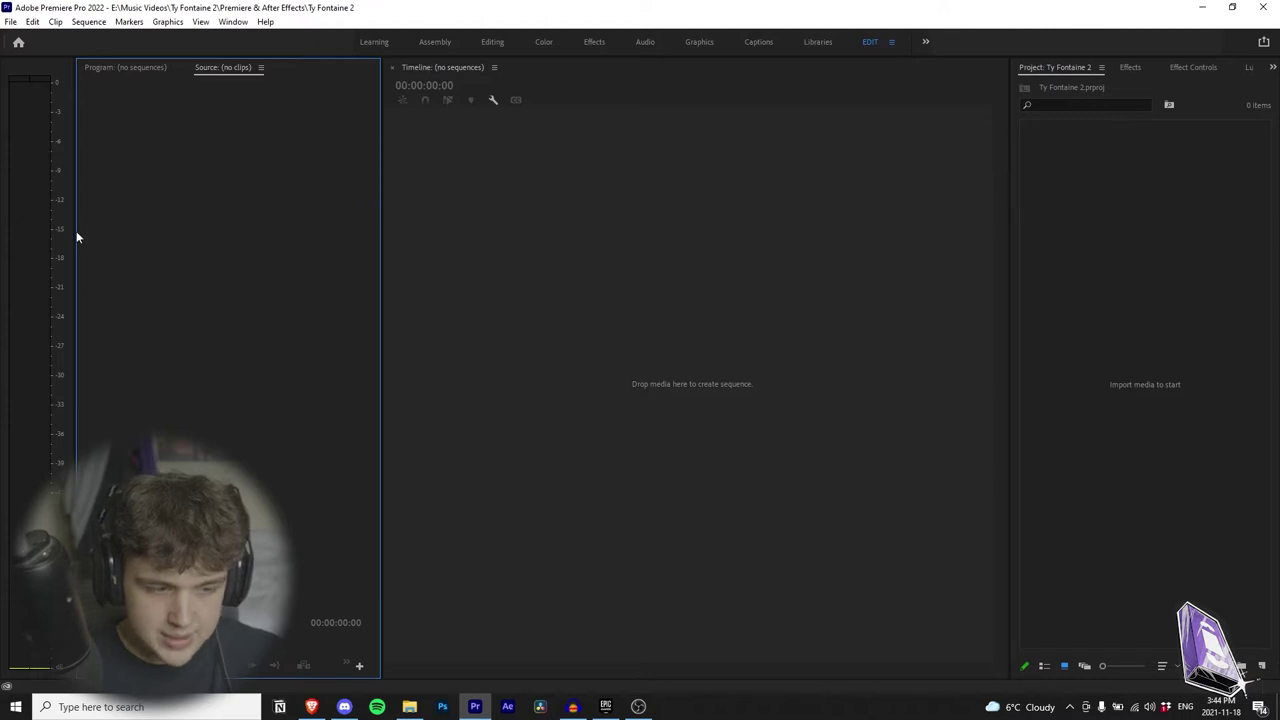
Step: Narrow the audio meters to widen the monitor, then cycle through Project, Effects, Effect Controls, Lumetri and Timeline panels
{"action": "left_click_drag", "start_coordinate": [75, 231], "coordinate": [2, 243]}
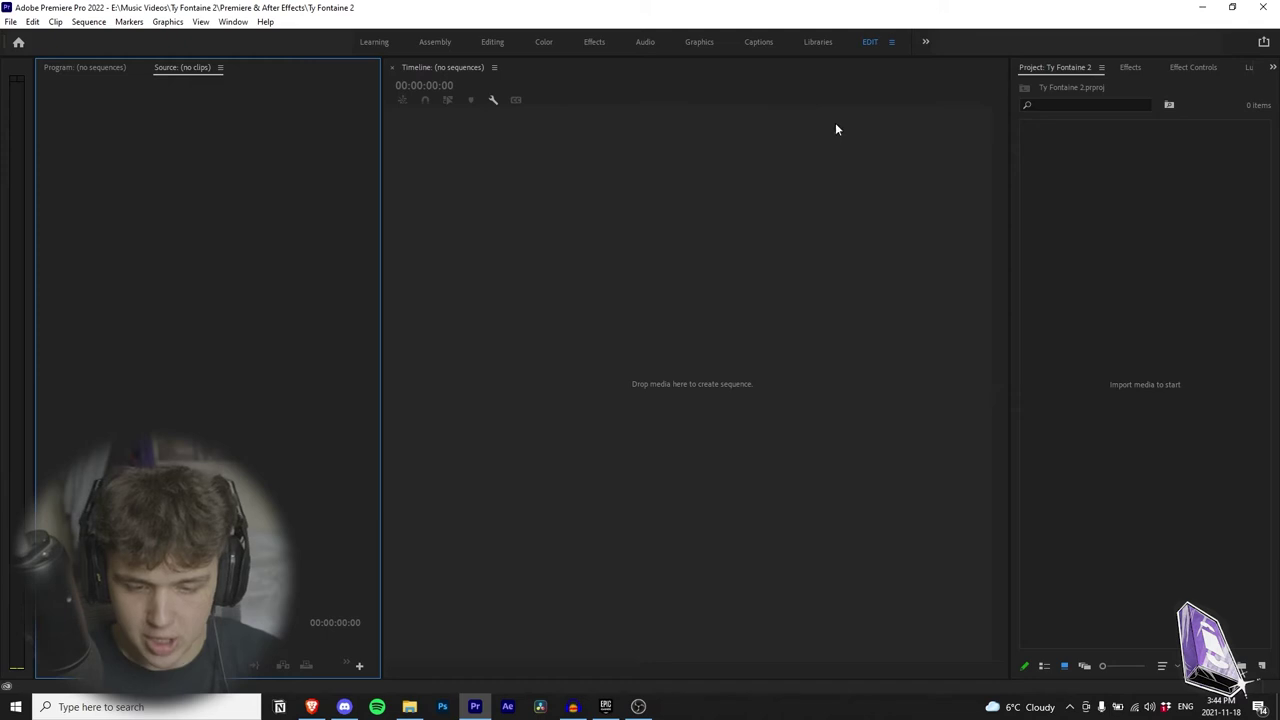
{"action": "left_click", "coordinate": [1050, 180]}
{"action": "left_click", "coordinate": [1135, 68]}
{"action": "left_click", "coordinate": [1190, 68]}
{"action": "left_click", "coordinate": [1245, 68]}
{"action": "left_click", "coordinate": [1066, 67]}
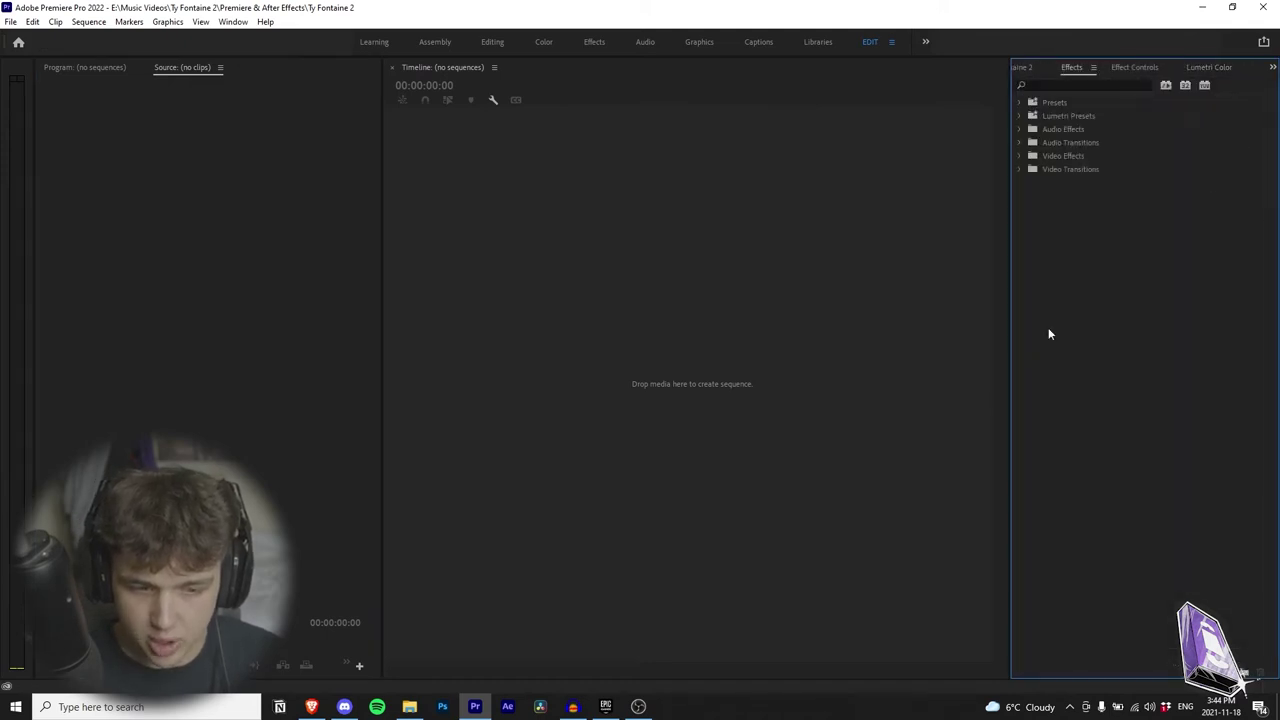
{"action": "left_click", "coordinate": [793, 265]}
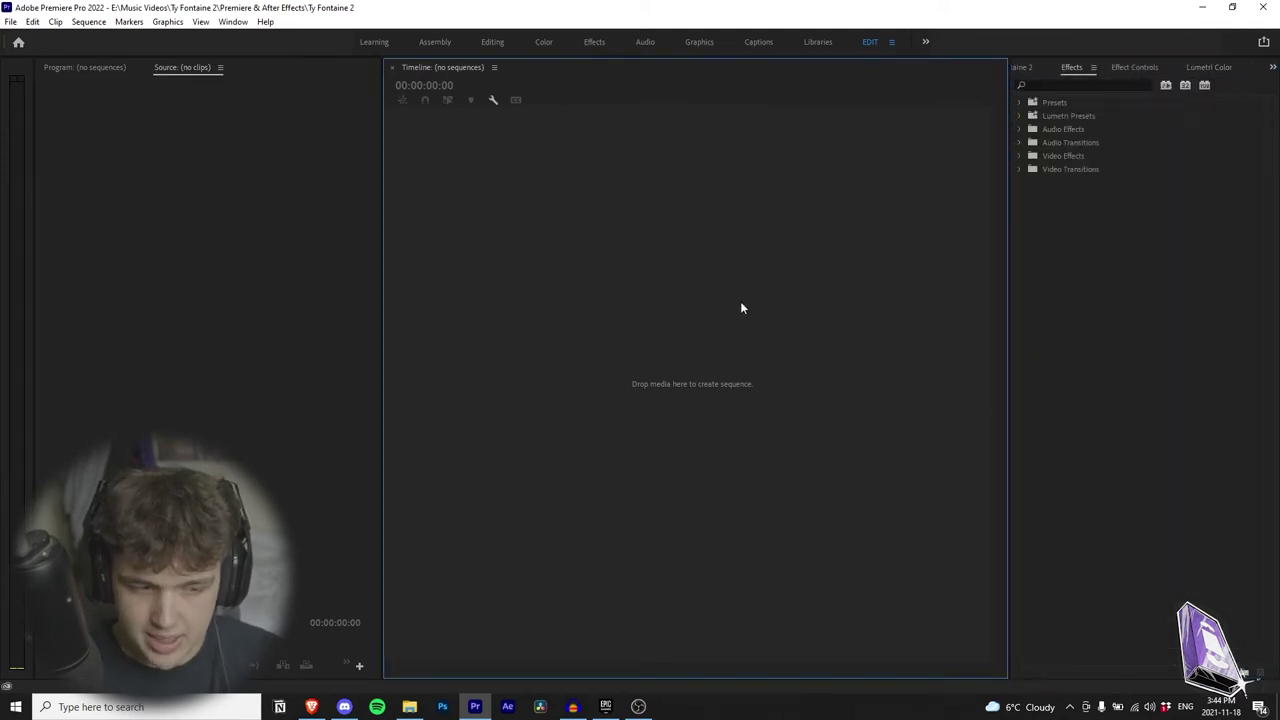
{"action": "left_click", "coordinate": [83, 67]}
{"action": "left_click", "coordinate": [16, 89]}
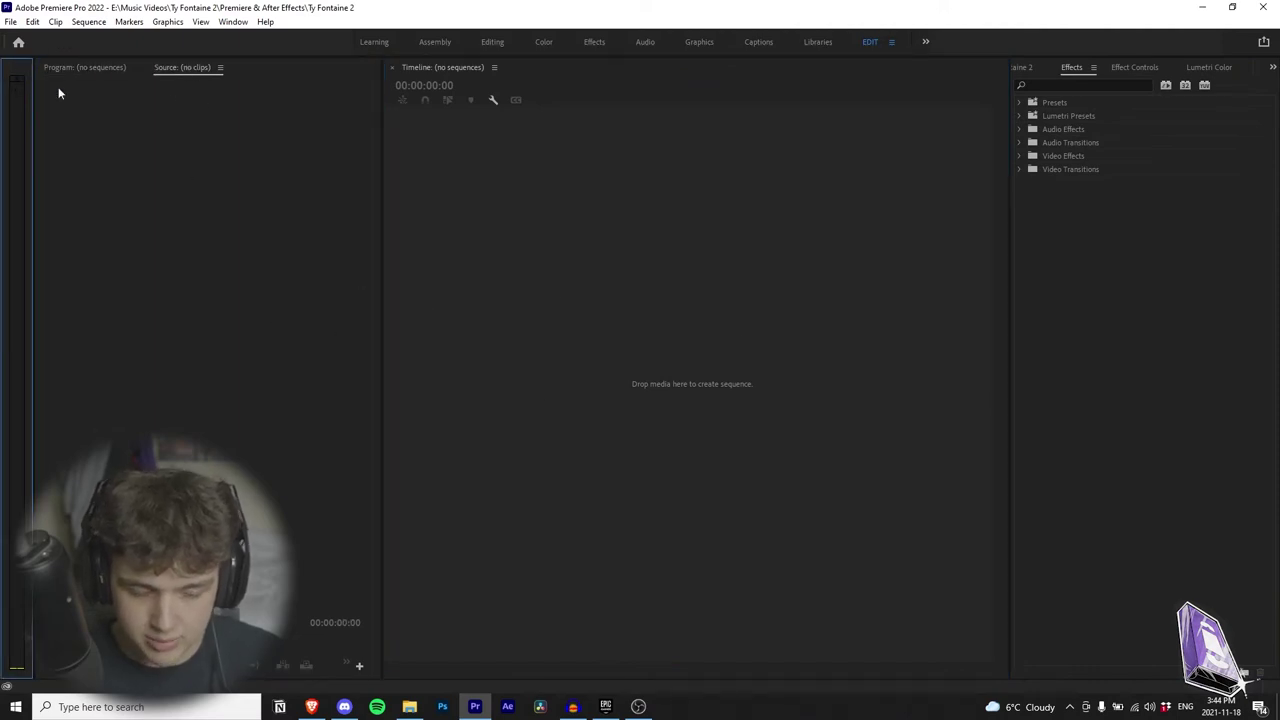
{"action": "left_click", "coordinate": [761, 360]}
{"action": "left_click", "coordinate": [1022, 67]}
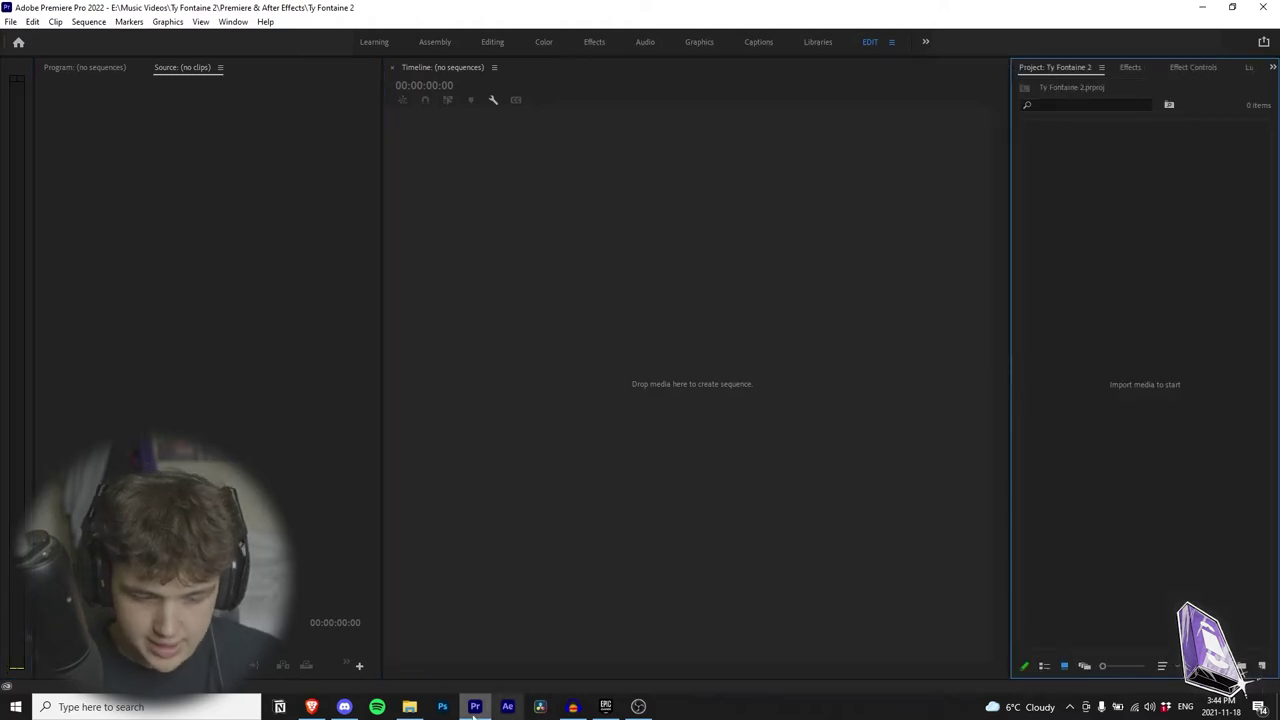
Step: Import every file from the A7Siii footage folder into the Project panel
{"action": "left_click", "coordinate": [409, 706]}
{"action": "double_click", "coordinate": [495, 163]}
{"action": "left_click_drag", "start_coordinate": [600, 80], "coordinate": [327, 119]}
{"action": "left_click_drag", "start_coordinate": [152, 120], "coordinate": [166, 114]}
{"action": "double_click", "coordinate": [217, 195]}
{"action": "key", "text": "ctrl+a"}
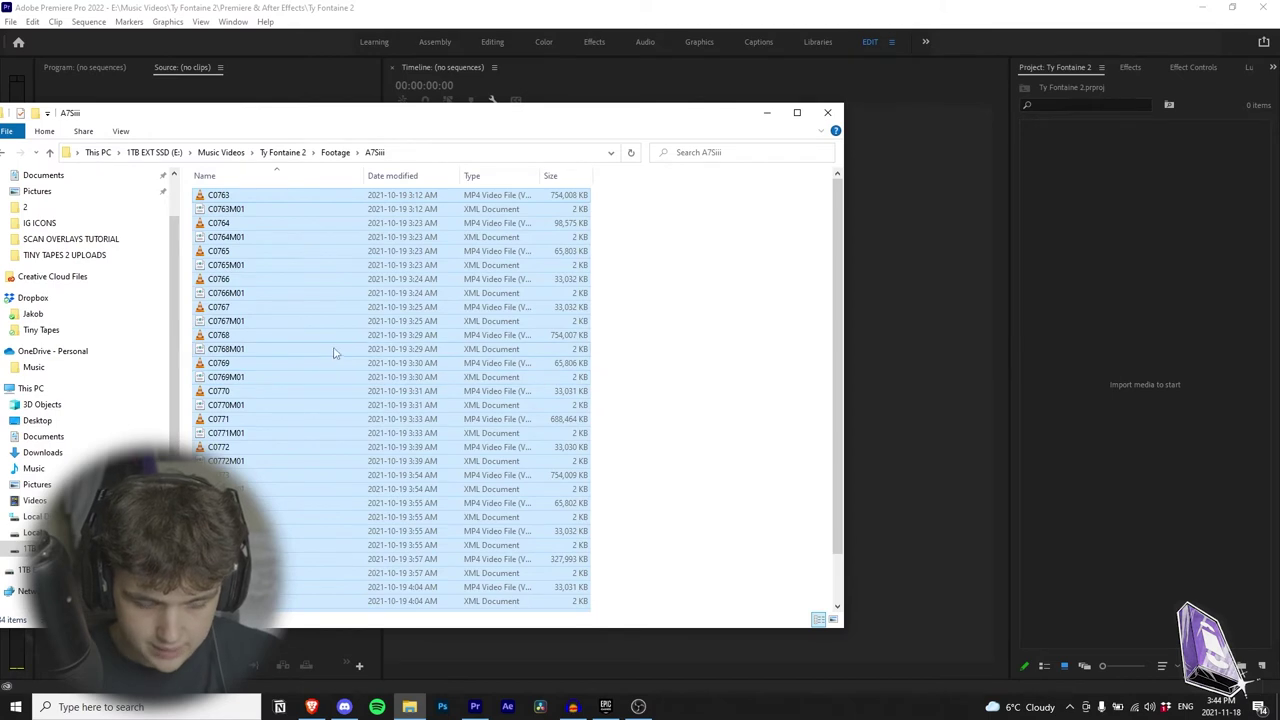
{"action": "left_click_drag", "start_coordinate": [335, 353], "coordinate": [1115, 344]}
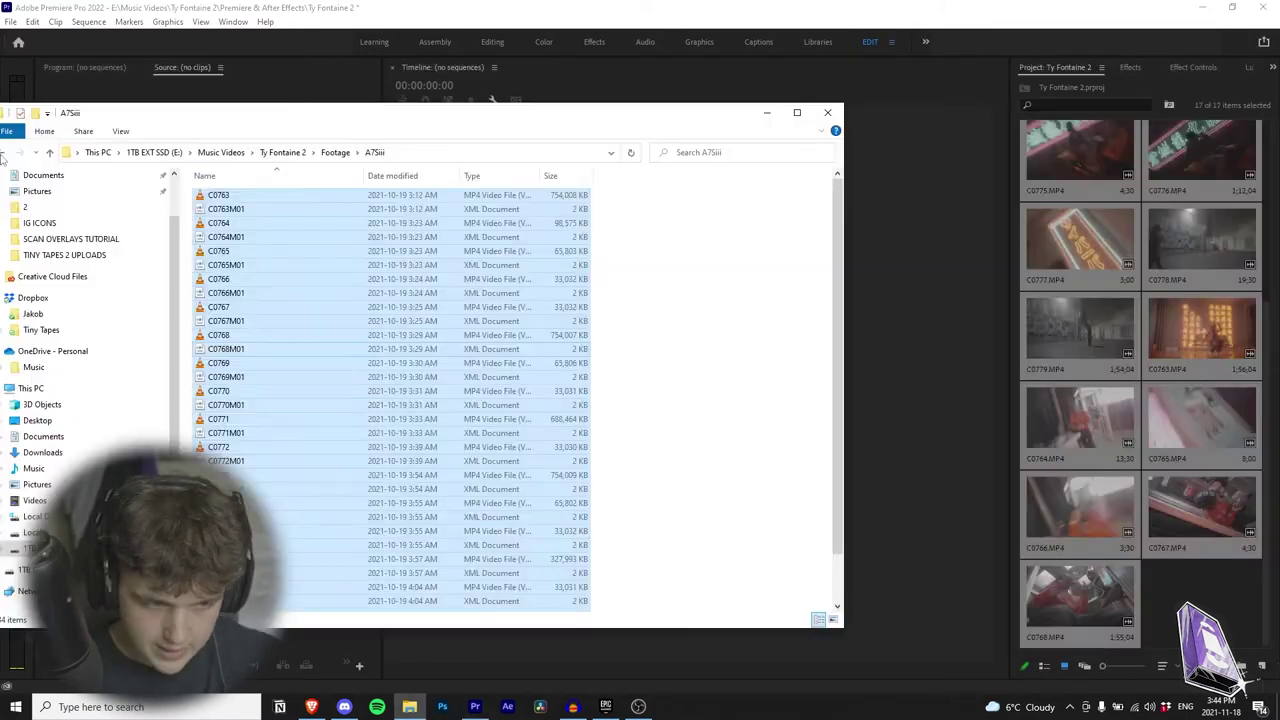
Step: Import all 25 clips from the TY FONTAINE 6K folder into the project
{"action": "left_click", "coordinate": [335, 152]}
{"action": "double_click", "coordinate": [245, 212]}
{"action": "key", "text": "ctrl+a"}
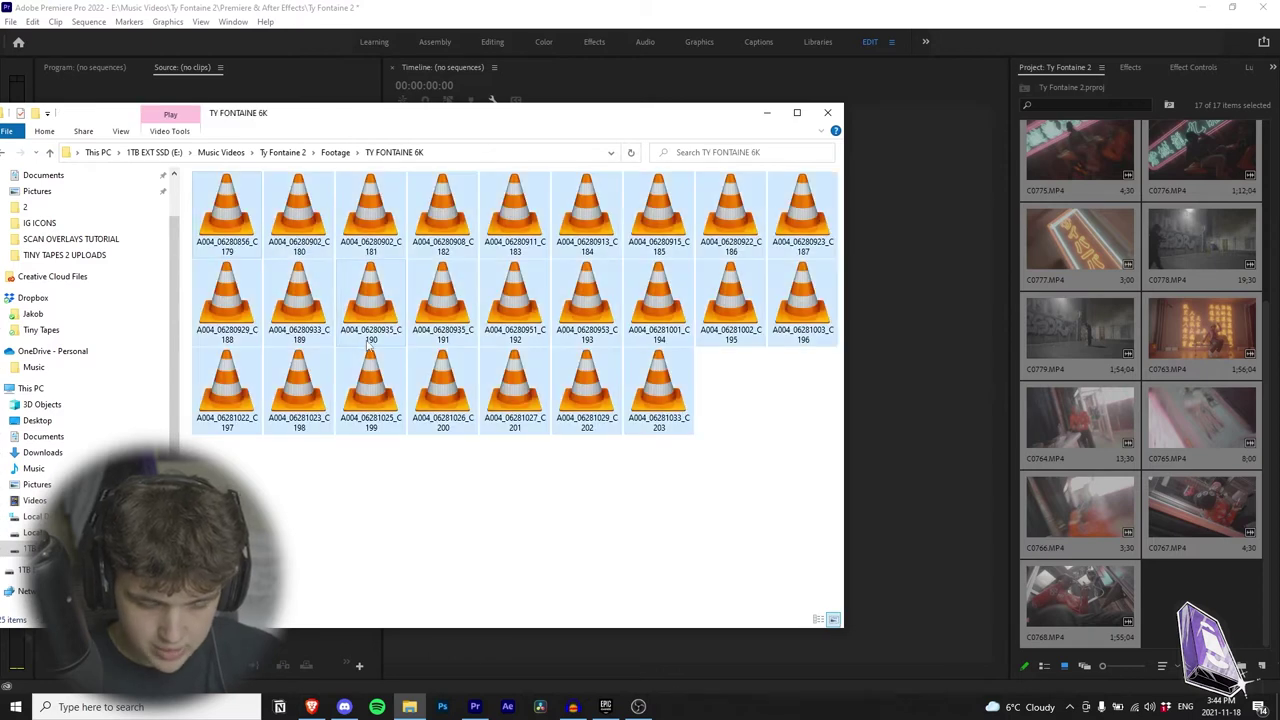
{"action": "left_click_drag", "start_coordinate": [779, 235], "coordinate": [1175, 600]}
{"action": "key", "text": "grave"}
{"action": "key", "text": "grave"}
{"action": "key", "text": "grave"}
{"action": "key", "text": "grave"}
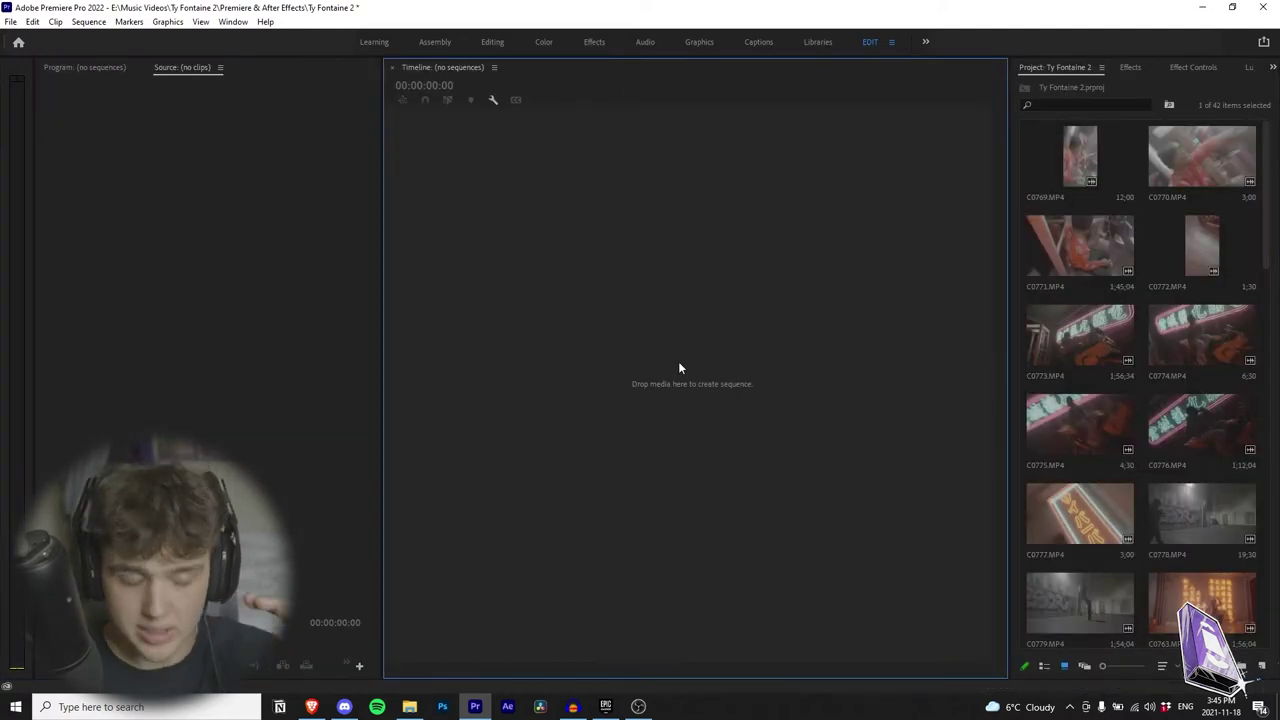
Step: Add two new bins named PERFORMANCE and BROLL to the project
{"action": "key", "text": "grave"}
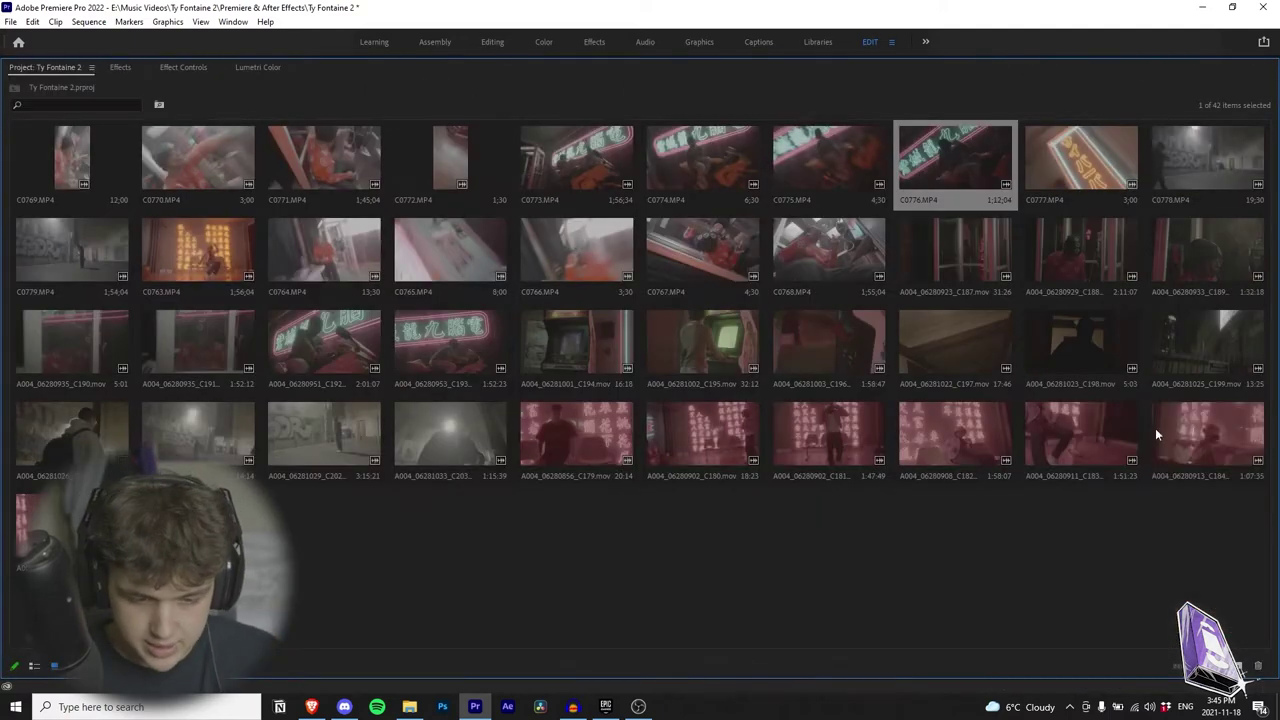
{"action": "key", "text": "grave"}
{"action": "key", "text": "grave"}
{"action": "key", "text": "grave"}
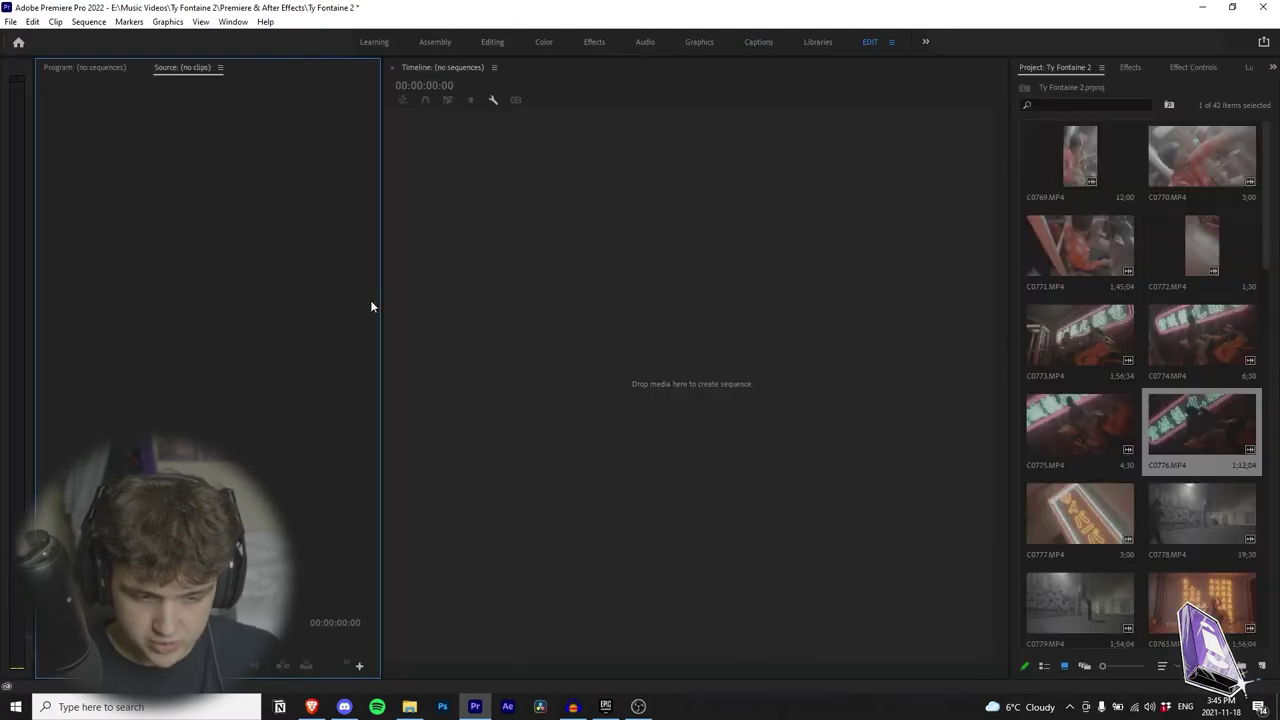
{"action": "key", "text": "grave"}
{"action": "key", "text": "grave"}
{"action": "key", "text": "grave"}
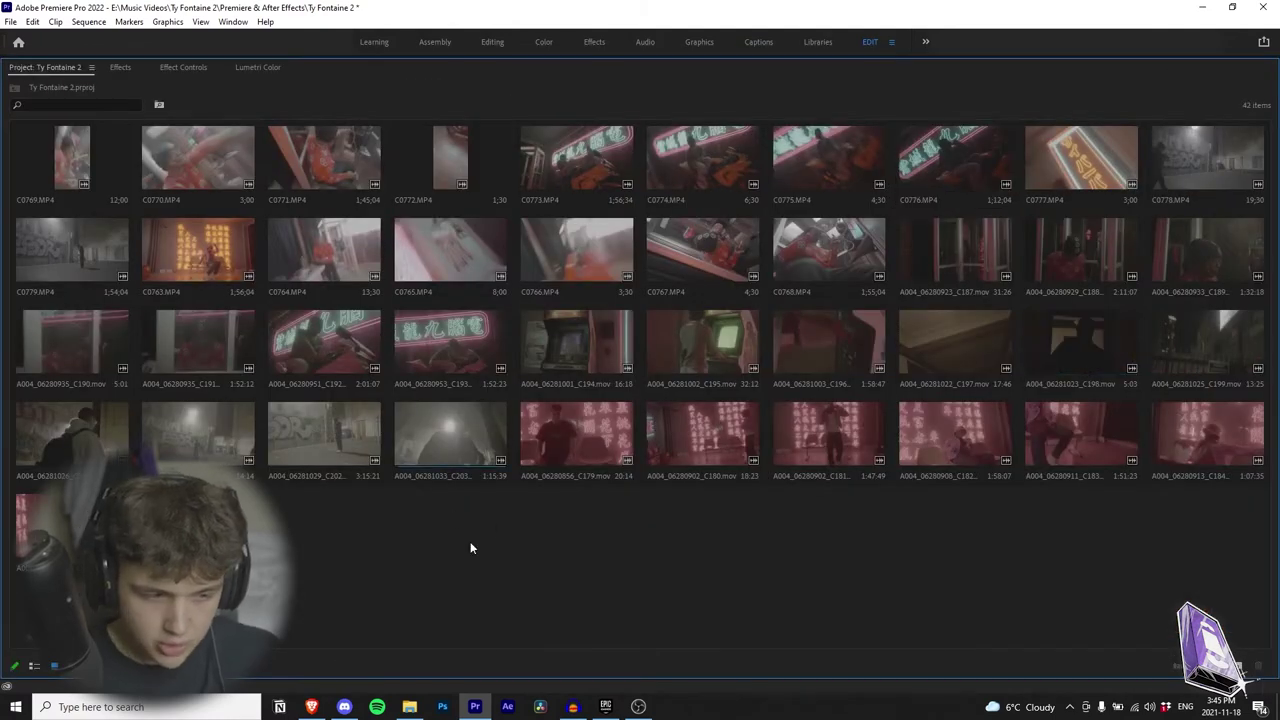
{"action": "right_click", "coordinate": [459, 568]}
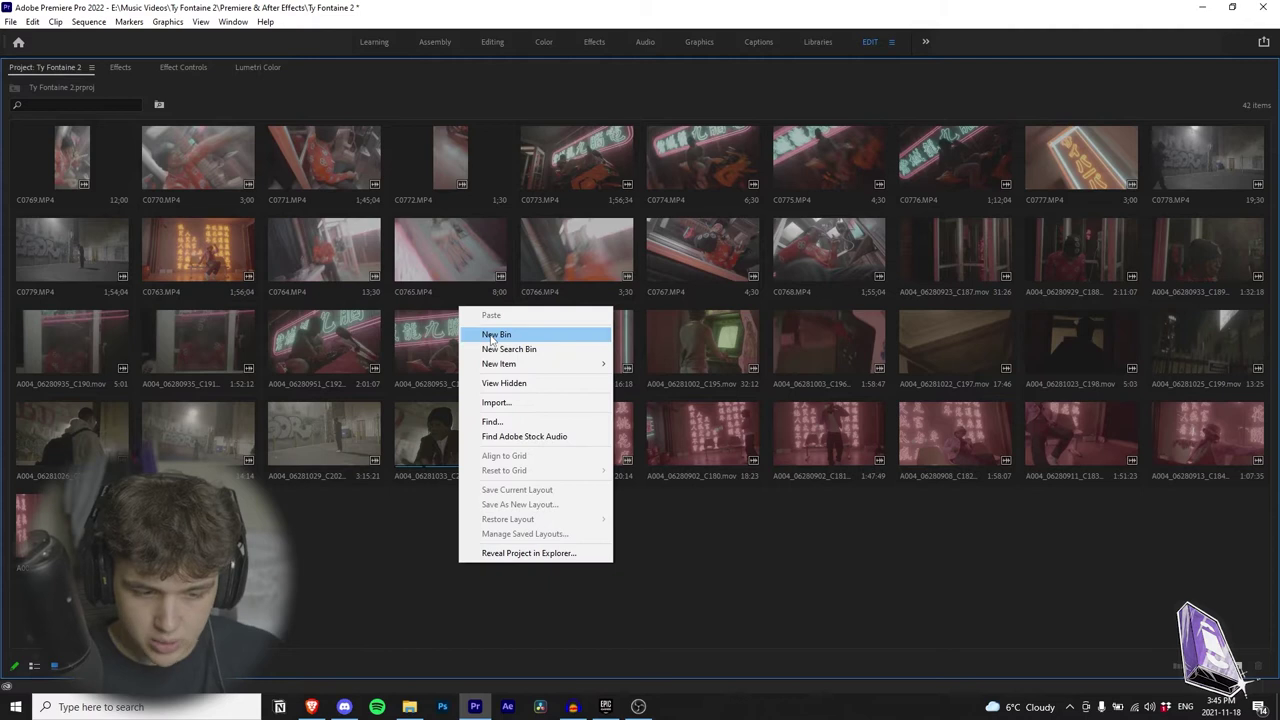
{"action": "left_click", "coordinate": [490, 337]}
{"action": "right_click", "coordinate": [470, 341]}
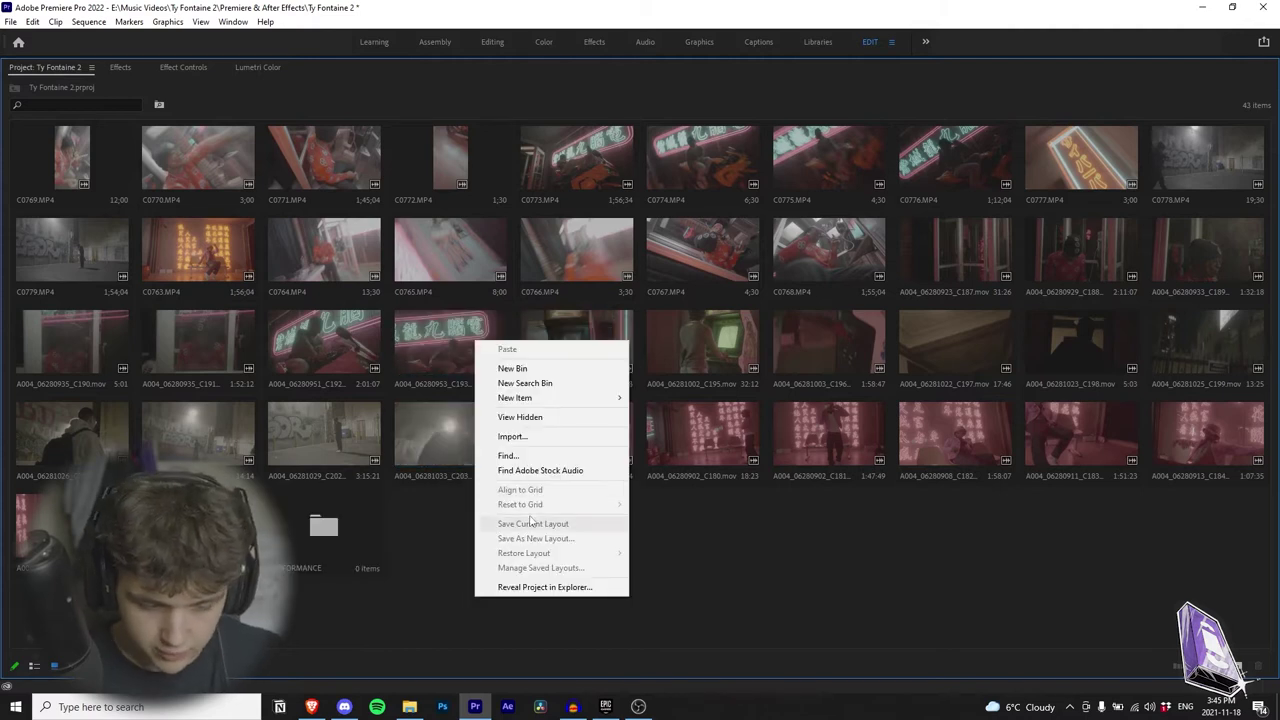
{"action": "left_click", "coordinate": [512, 371]}
{"action": "left_click", "coordinate": [641, 546]}
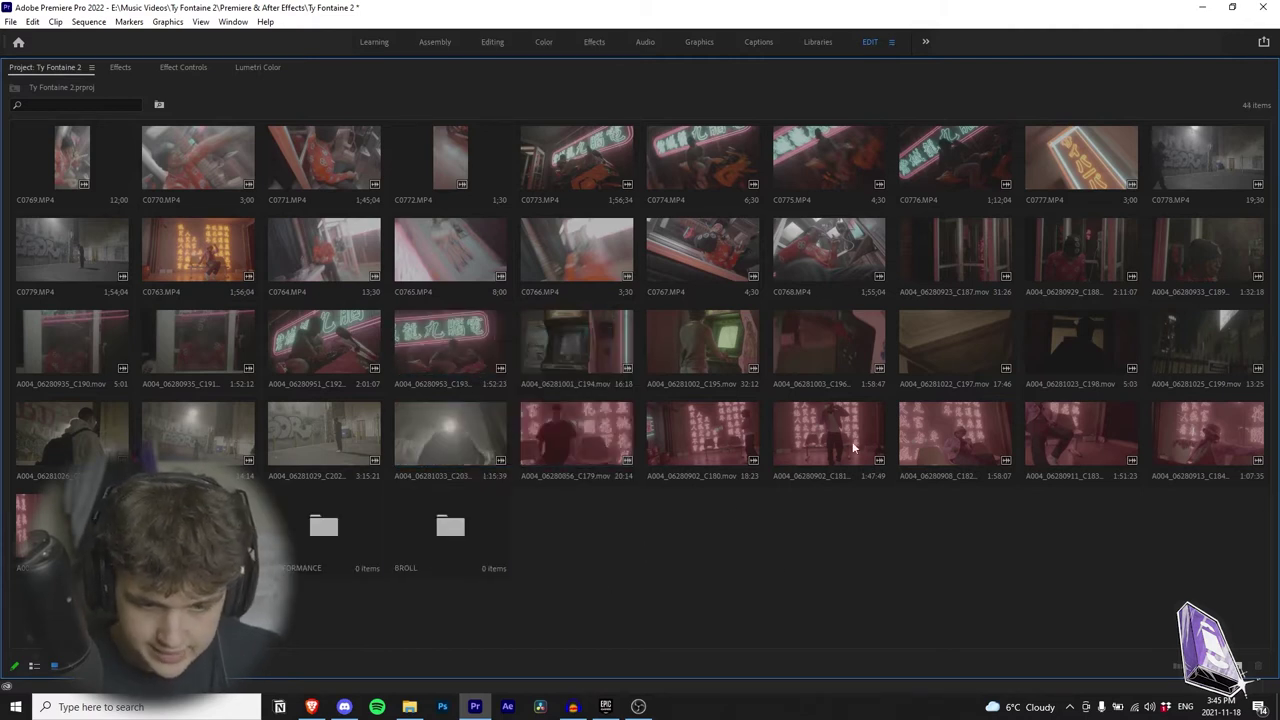
Step: Add a third bin named SLOW SHUTTER
{"action": "right_click", "coordinate": [721, 297]}
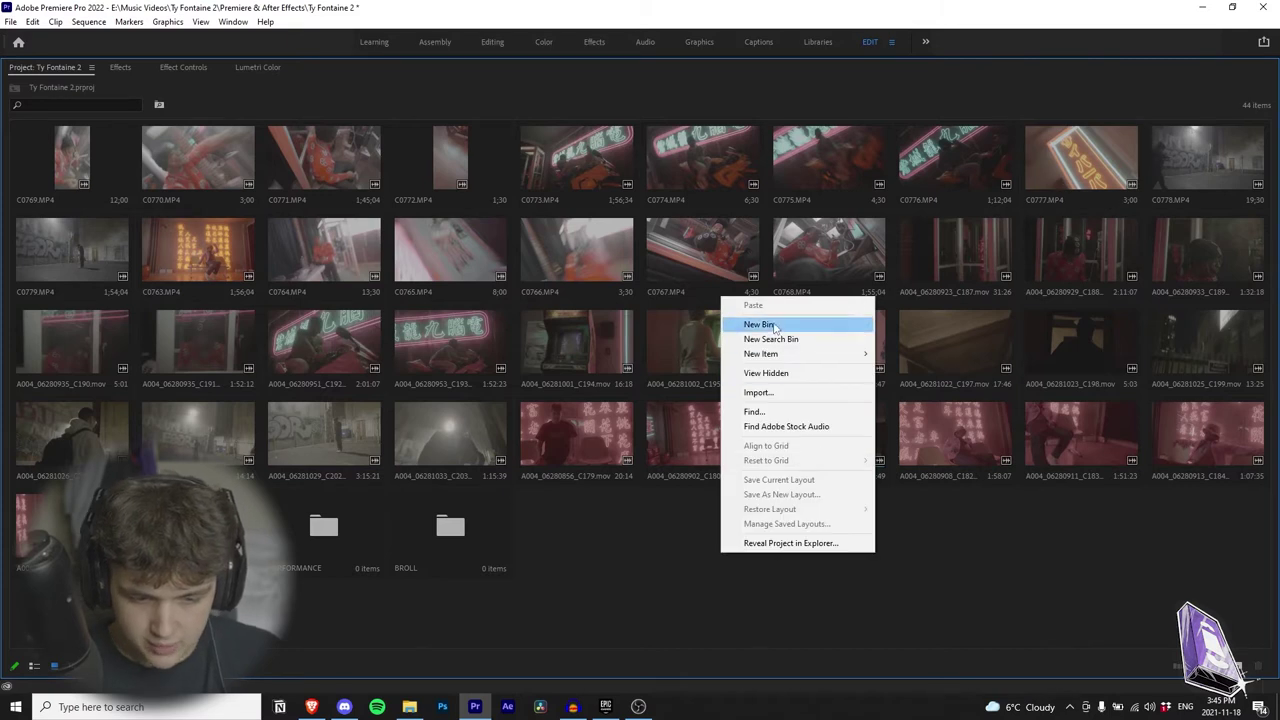
{"action": "left_click", "coordinate": [760, 324]}
{"action": "type", "text": "SLOW SHUTTER"}
{"action": "key", "text": "Return"}
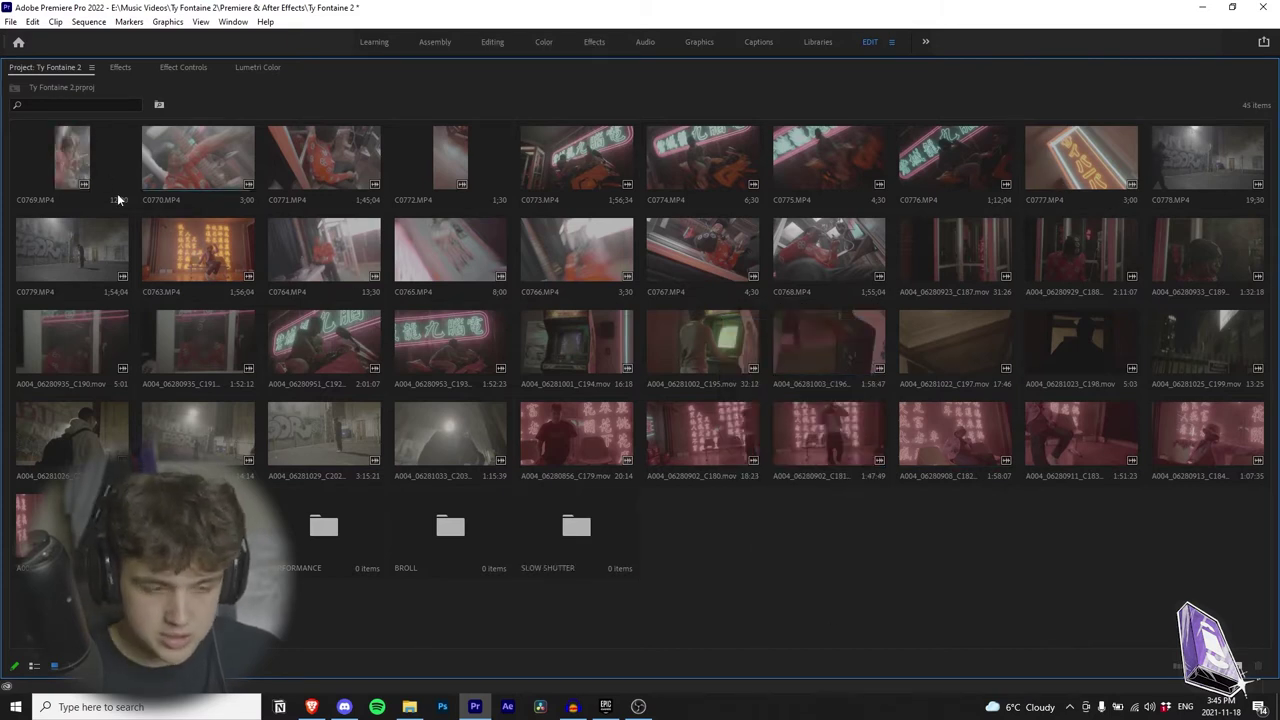
Step: Preview clip C0769 in an enlarged Source Monitor and play it back
{"action": "double_click", "coordinate": [81, 173]}
{"action": "key", "text": "grave"}
{"action": "key", "text": "grave"}
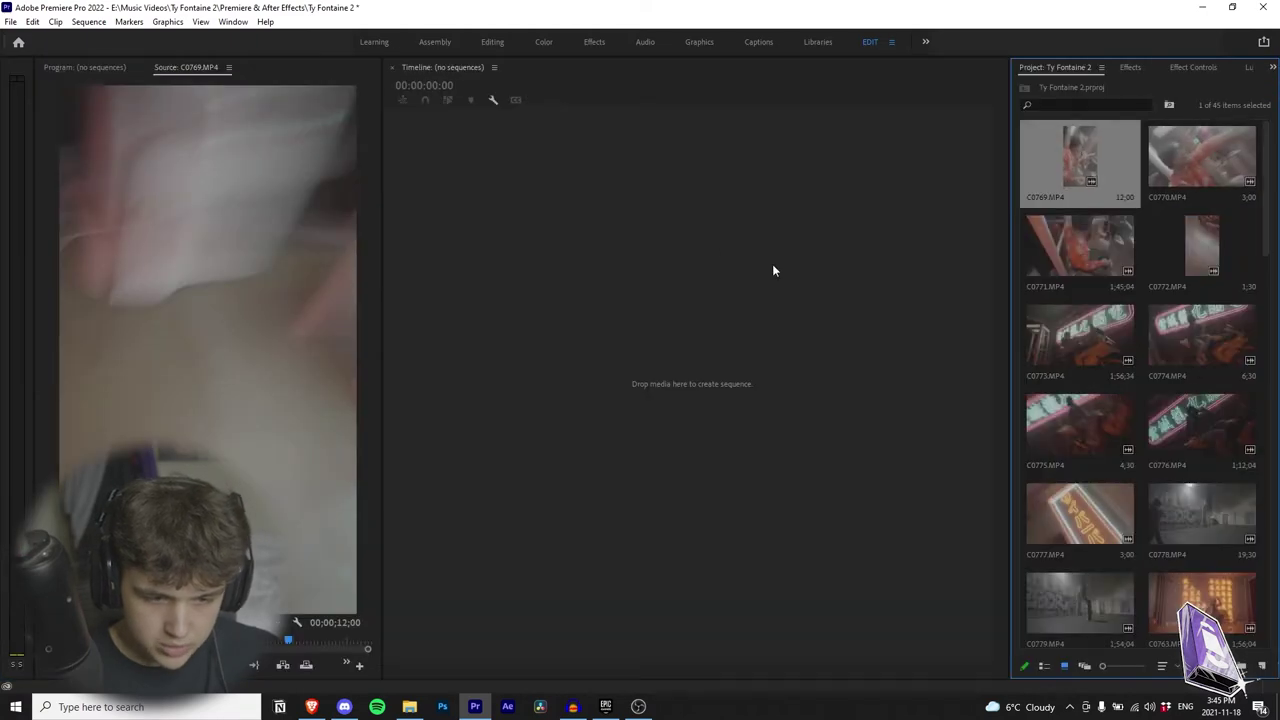
{"action": "left_click_drag", "start_coordinate": [1008, 184], "coordinate": [531, 200]}
{"action": "left_click_drag", "start_coordinate": [383, 277], "coordinate": [725, 250]}
{"action": "left_click_drag", "start_coordinate": [504, 250], "coordinate": [671, 252]}
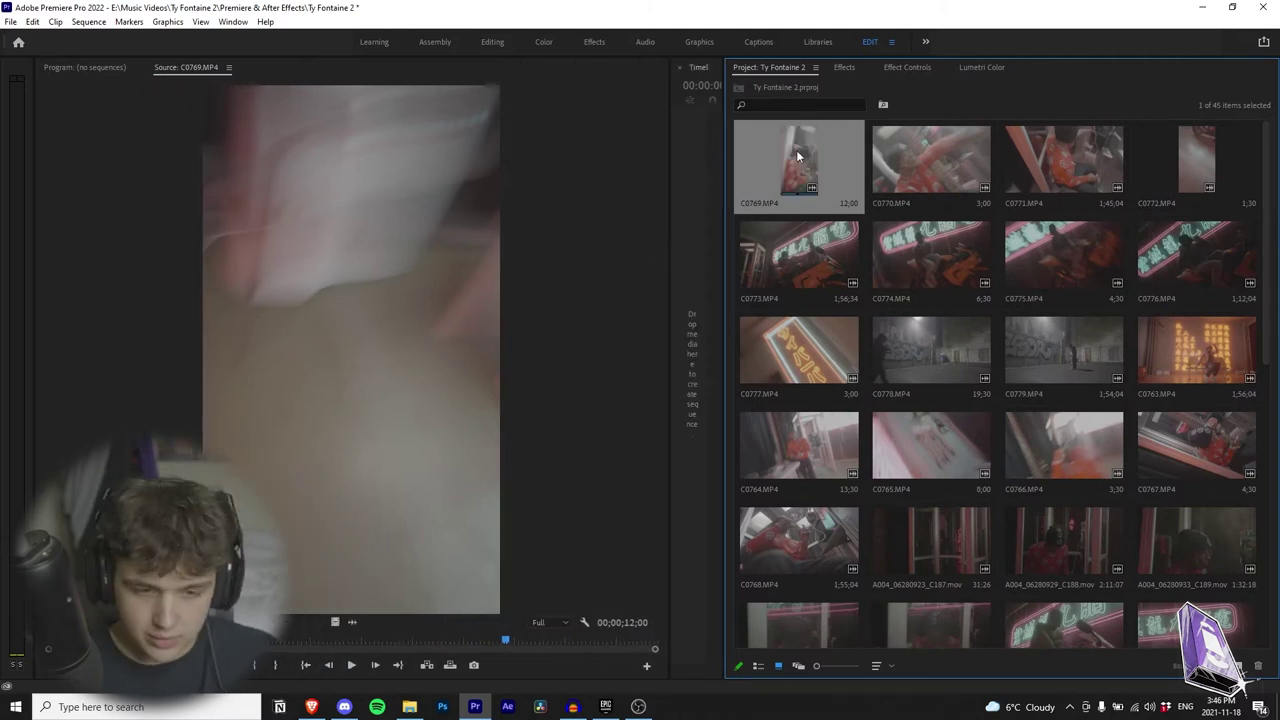
{"action": "left_click", "coordinate": [493, 260]}
{"action": "key", "text": "space"}
{"action": "key", "text": "space"}
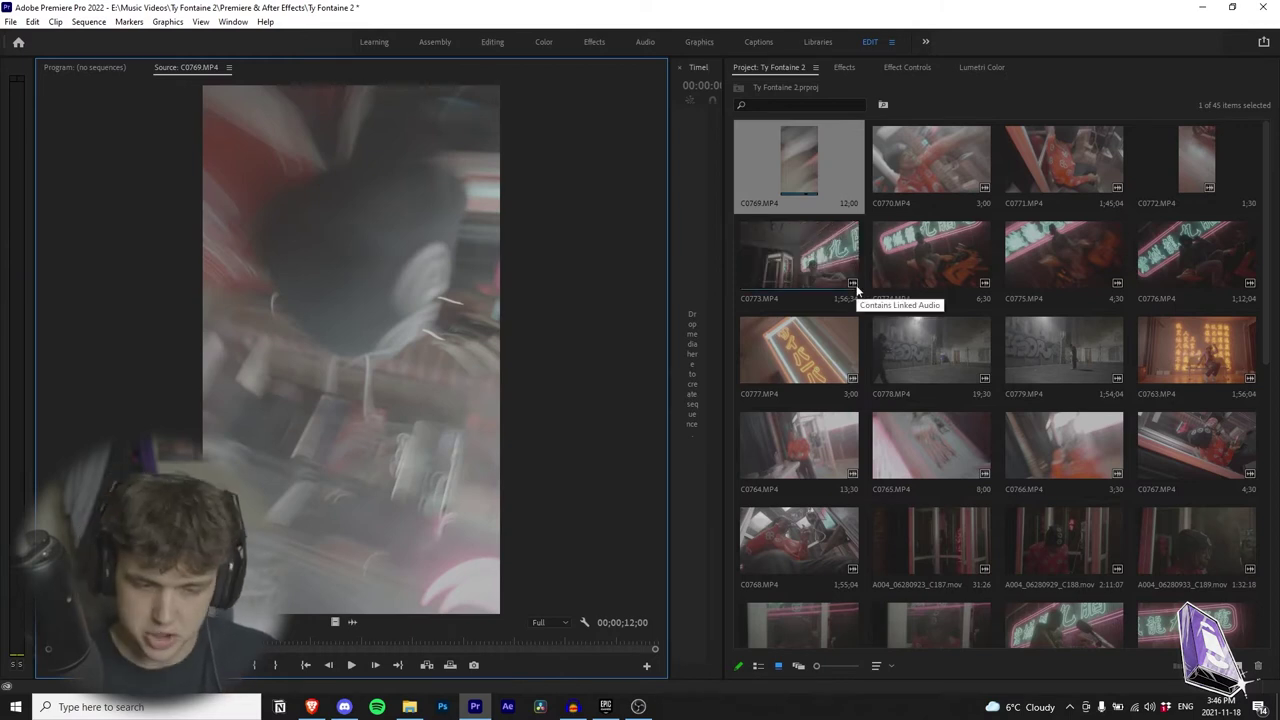
{"action": "key", "text": "space"}
{"action": "key", "text": "space"}
Step: Move clips C0769 and C0770 into the SLOW SHUTTER bin, then preview C0771
{"action": "key", "text": "grave"}
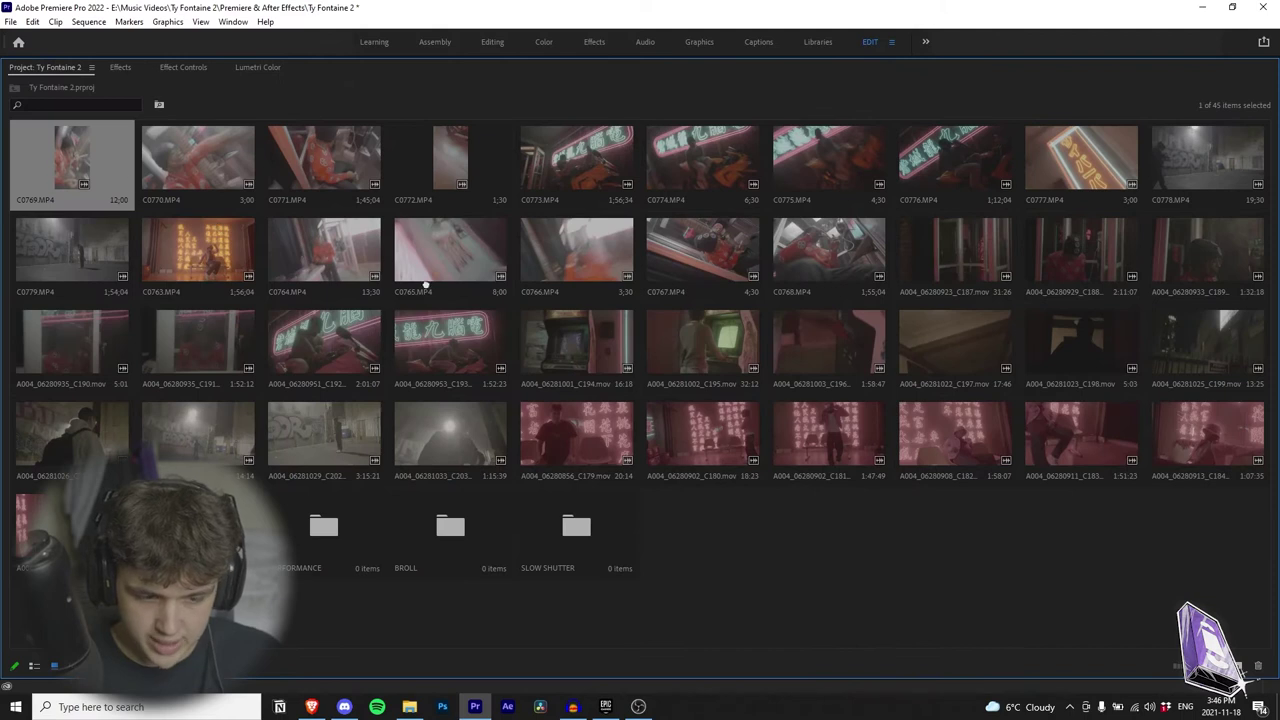
{"action": "left_click_drag", "start_coordinate": [670, 383], "coordinate": [576, 530]}
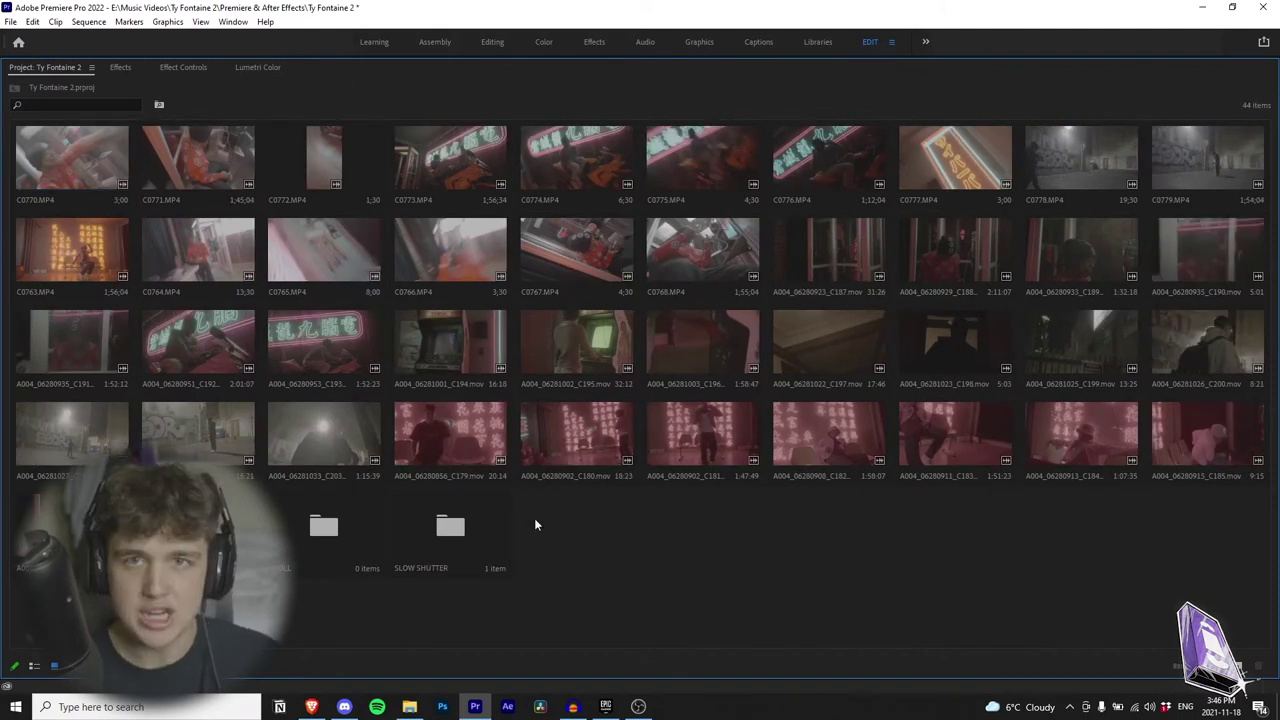
{"action": "double_click", "coordinate": [62, 162]}
{"action": "key", "text": "grave"}
{"action": "left_click_drag", "start_coordinate": [472, 539], "coordinate": [455, 530]}
{"action": "double_click", "coordinate": [95, 175]}
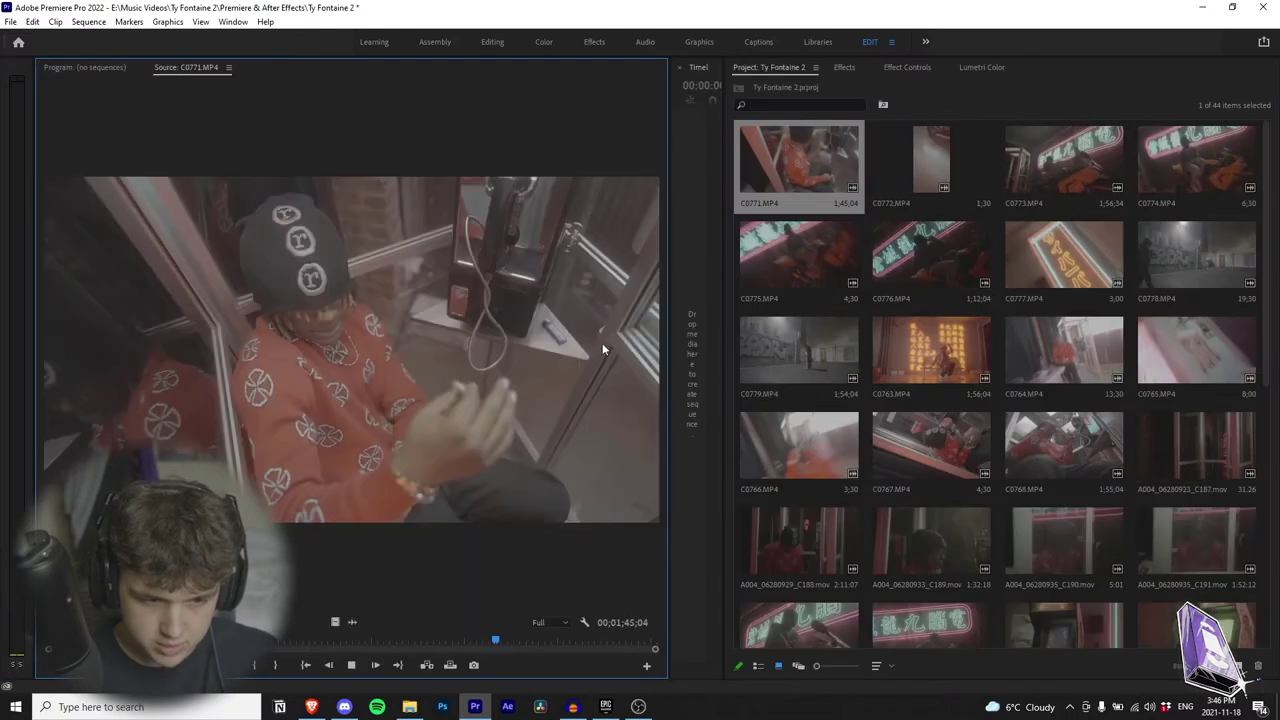
{"action": "key", "text": "space"}
Step: Change the Project panel sort order to List View Sort so bins come first
{"action": "left_click", "coordinate": [876, 665]}
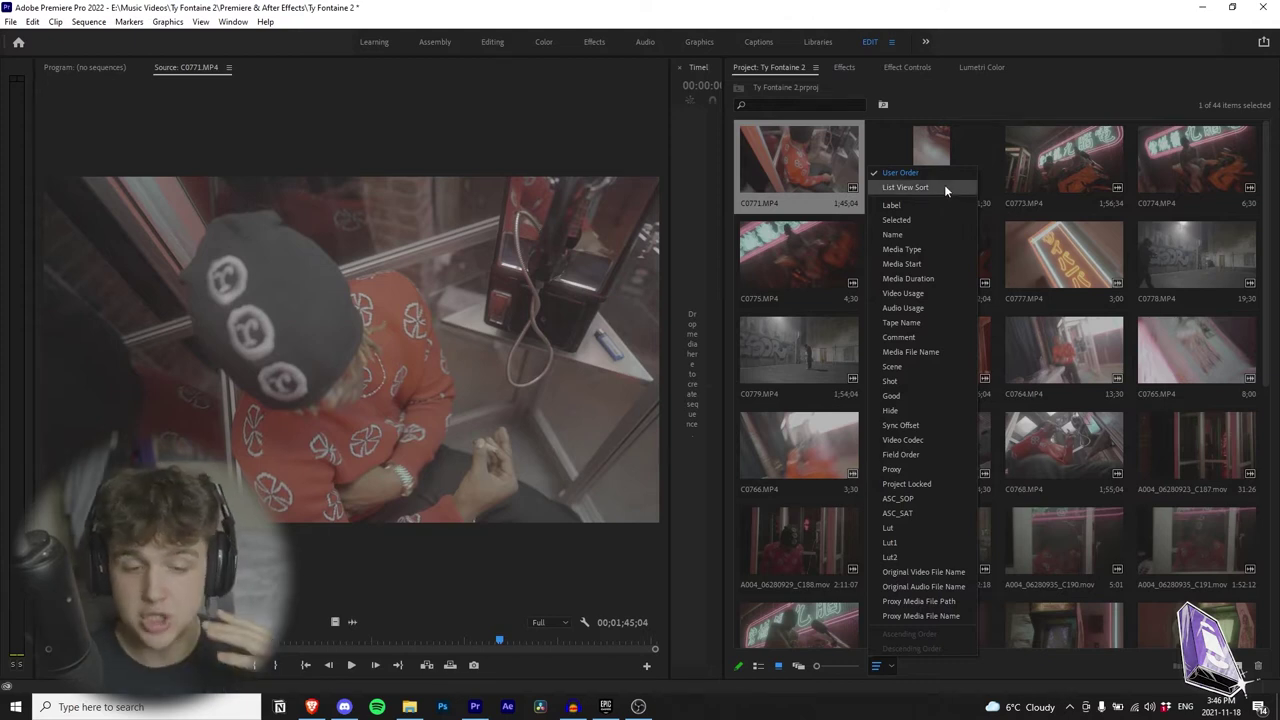
{"action": "left_click", "coordinate": [914, 682]}
{"action": "left_click", "coordinate": [876, 665]}
{"action": "left_click", "coordinate": [912, 188]}
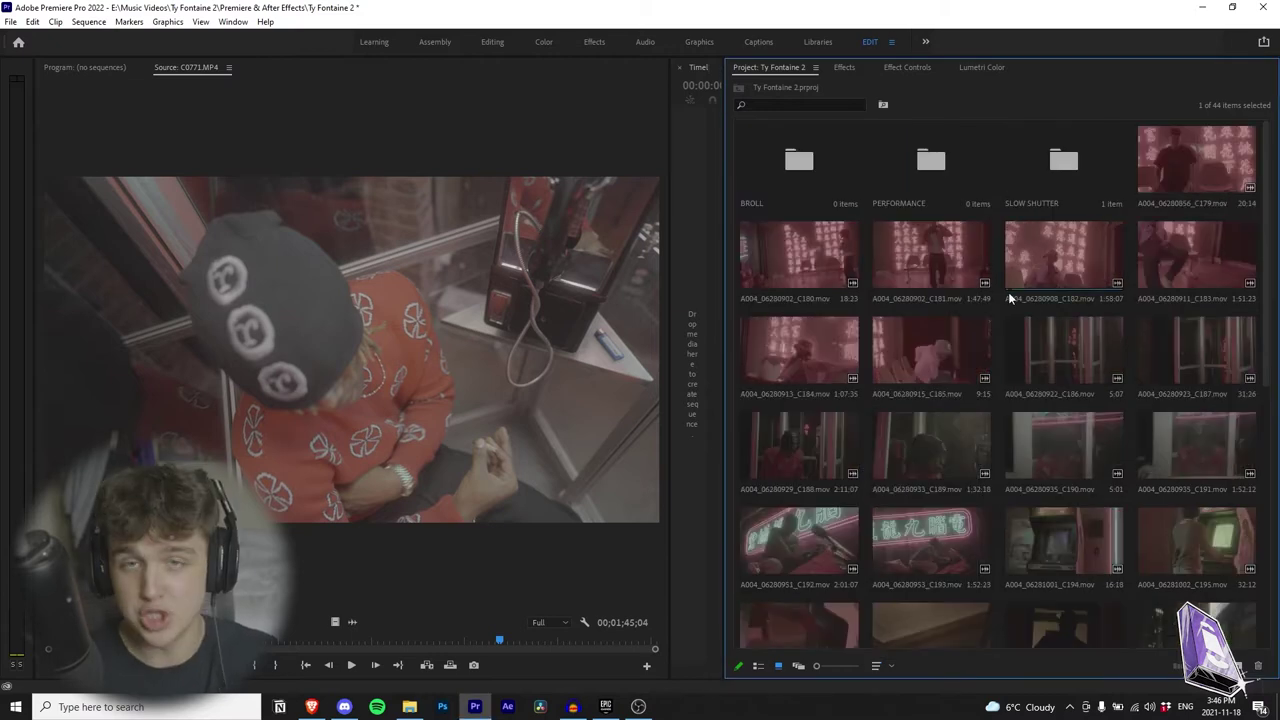
Step: Preview clip A004_06280856_C179 and delete it from the project
{"action": "key", "text": "grave"}
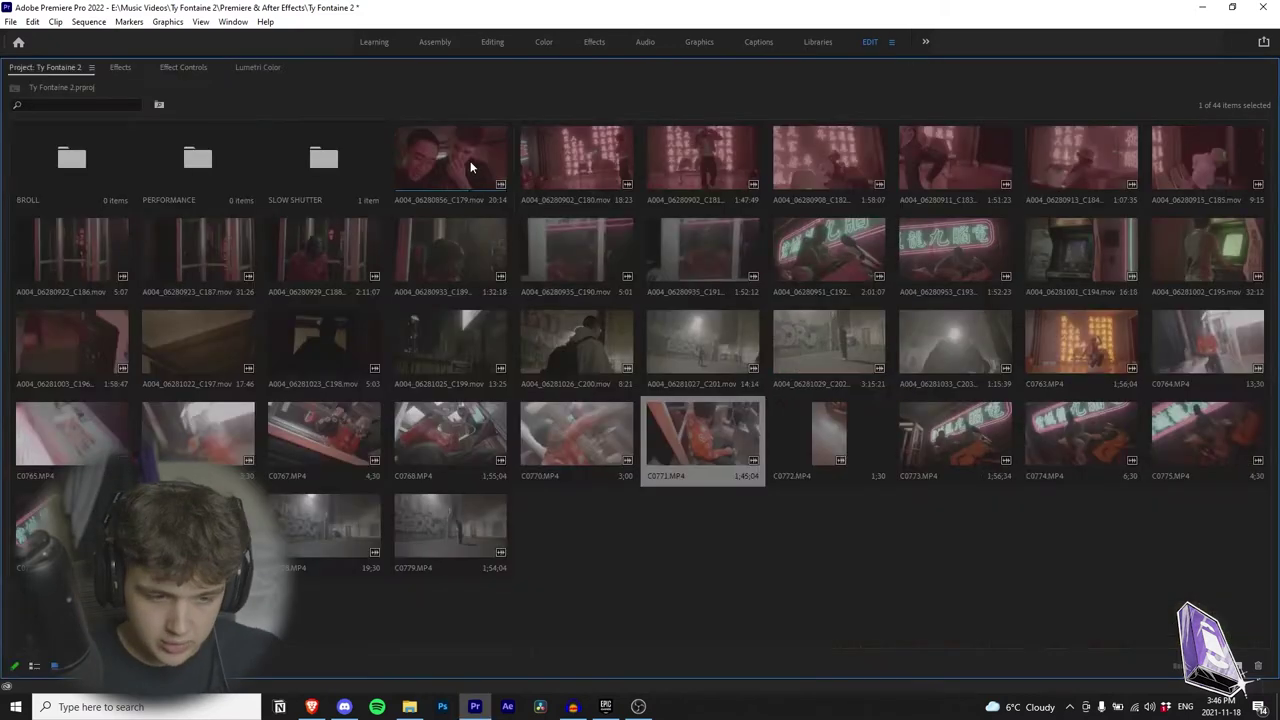
{"action": "double_click", "coordinate": [470, 161]}
{"action": "left_click_drag", "start_coordinate": [300, 641], "coordinate": [594, 645]}
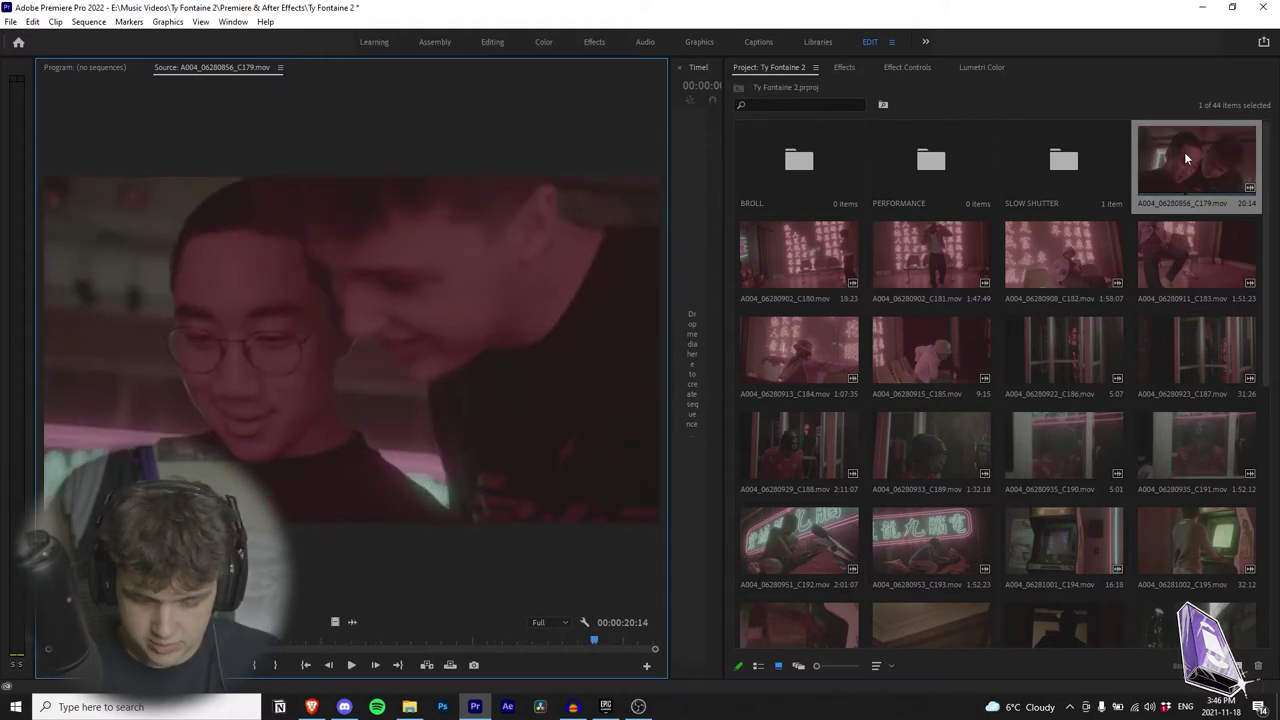
{"action": "key", "text": "Delete"}
Step: Review clips C180 and C181, filing C180 into BROLL and C181 into PERFORMANCE
{"action": "double_click", "coordinate": [1187, 165]}
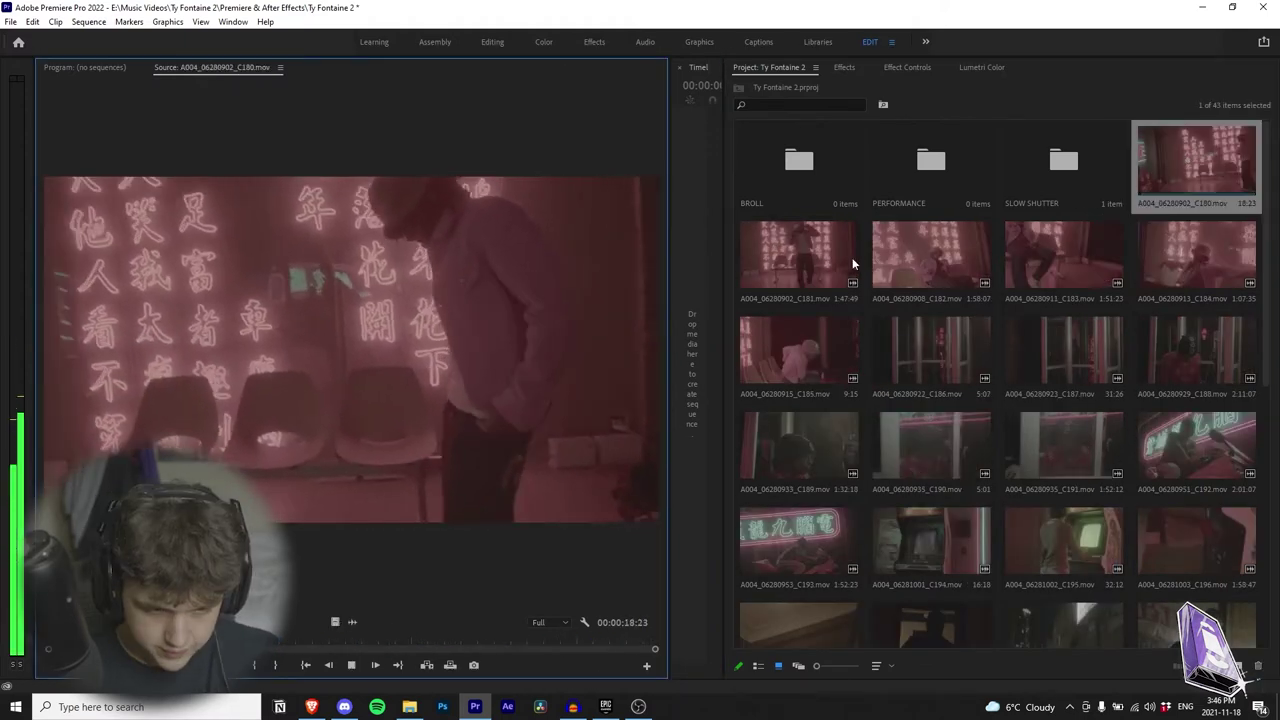
{"action": "left_click_drag", "start_coordinate": [1185, 163], "coordinate": [854, 170]}
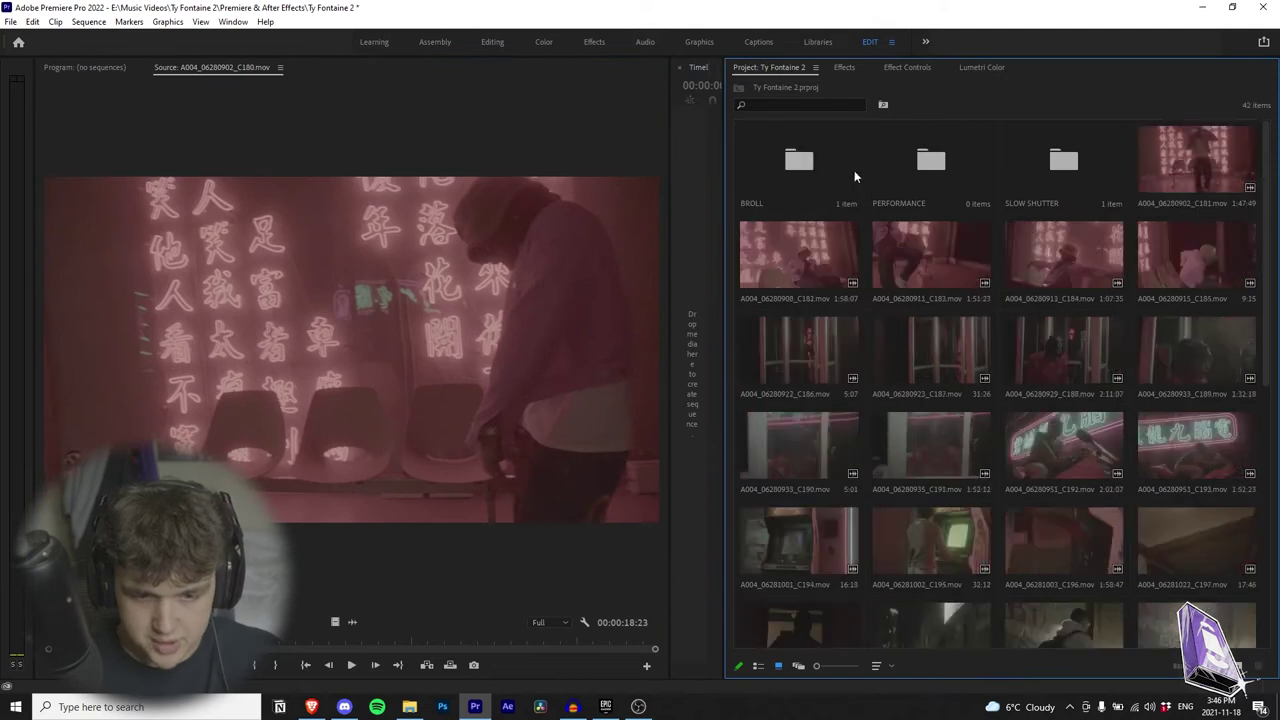
{"action": "double_click", "coordinate": [1212, 158]}
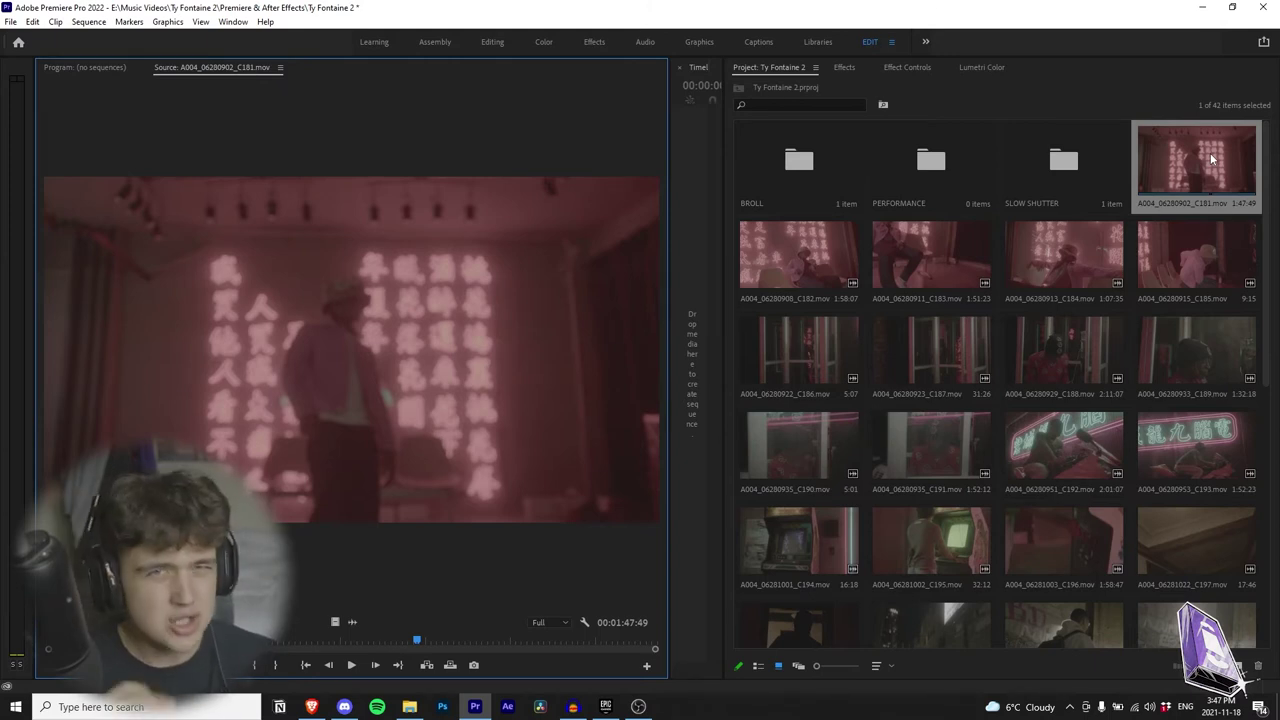
{"action": "right_click", "coordinate": [1205, 157]}
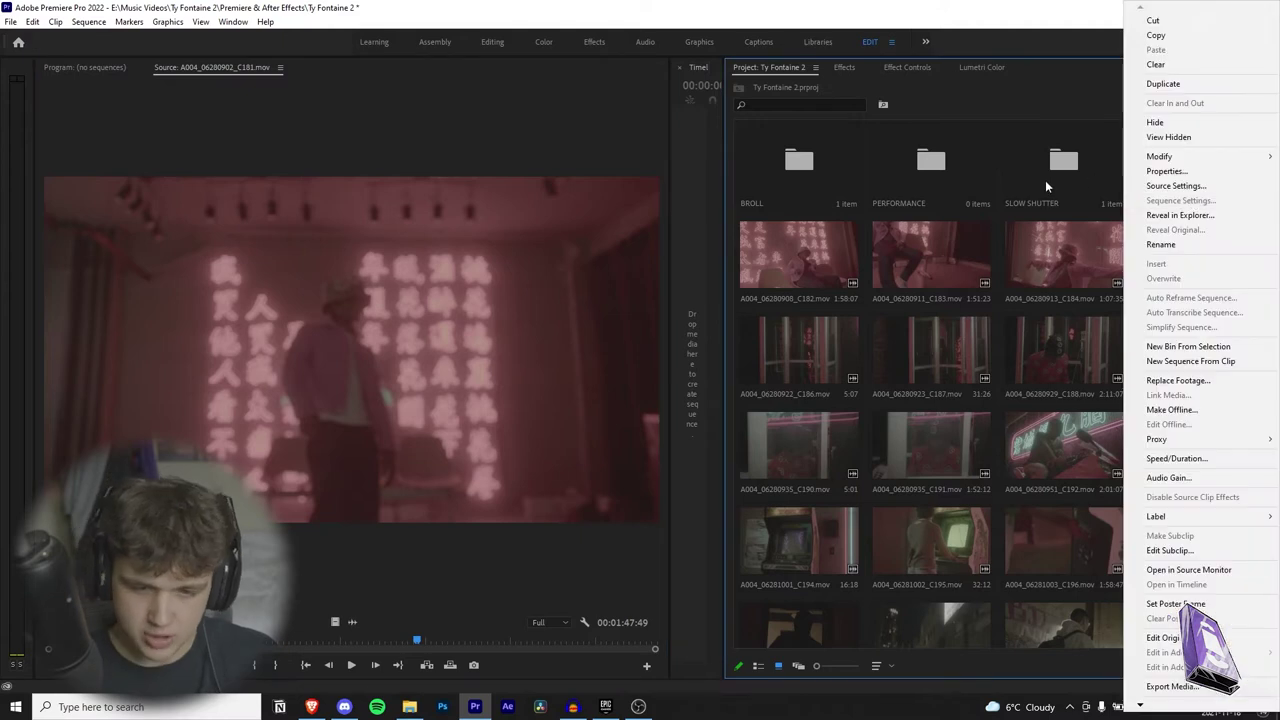
{"action": "left_click", "coordinate": [1068, 114]}
{"action": "key", "text": "space"}
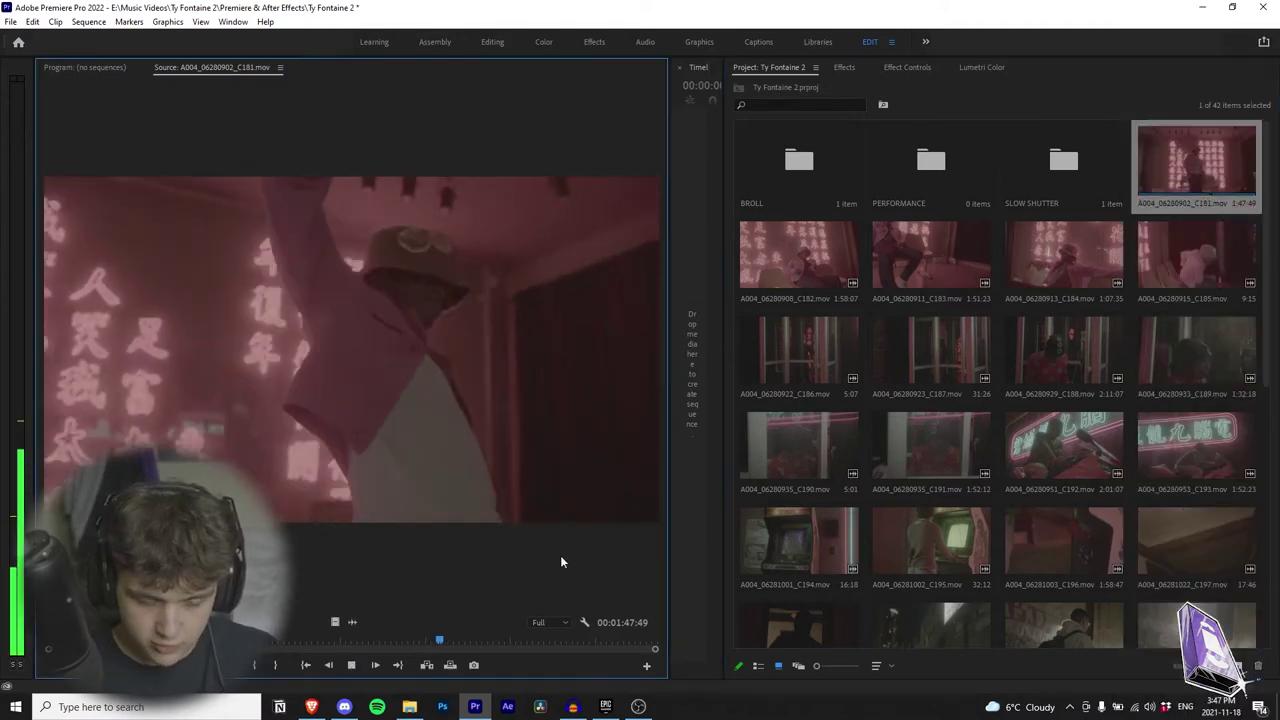
{"action": "key", "text": "space"}
{"action": "left_click_drag", "start_coordinate": [1198, 182], "coordinate": [958, 166]}
Step: File all remaining clips into the BROLL, PERFORMANCE and SLOW SHUTTER bins
{"action": "left_click_drag", "start_coordinate": [1210, 168], "coordinate": [931, 160]}
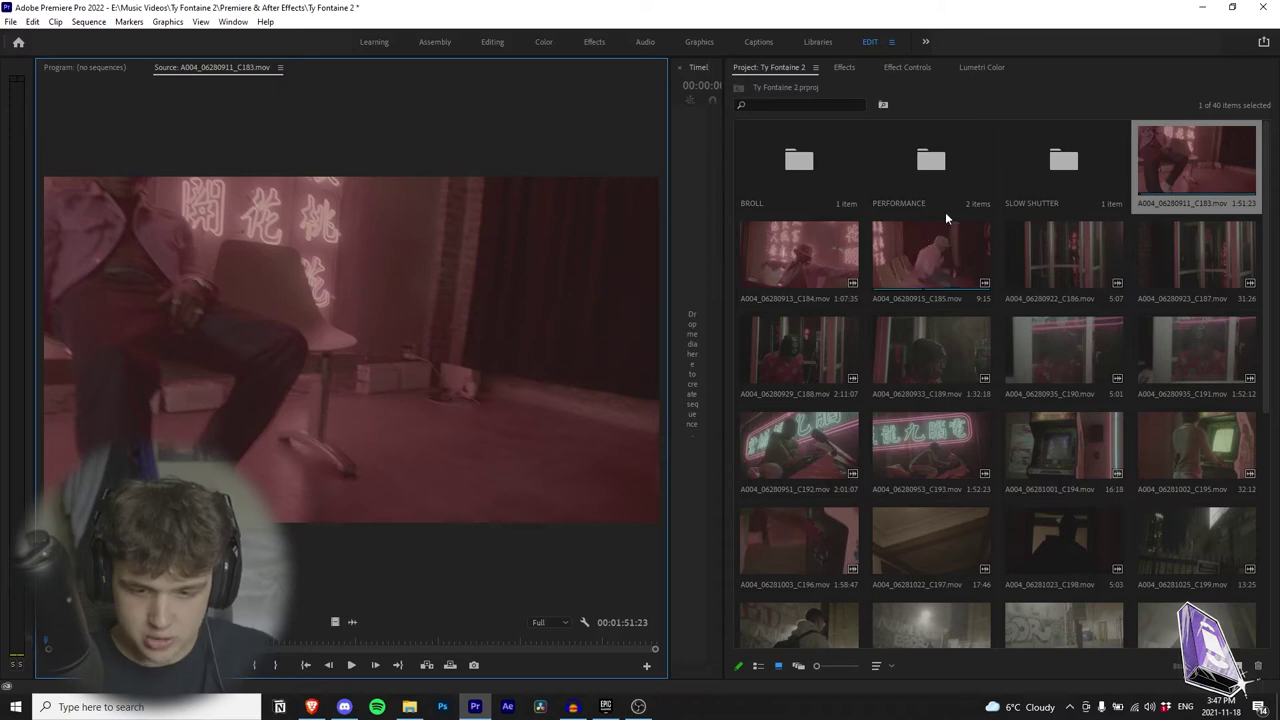
{"action": "left_click_drag", "start_coordinate": [1197, 160], "coordinate": [931, 160]}
{"action": "left_click_drag", "start_coordinate": [1197, 160], "coordinate": [799, 160]}
{"action": "left_click_drag", "start_coordinate": [1197, 160], "coordinate": [799, 160]}
{"action": "left_click_drag", "start_coordinate": [1197, 160], "coordinate": [799, 160]}
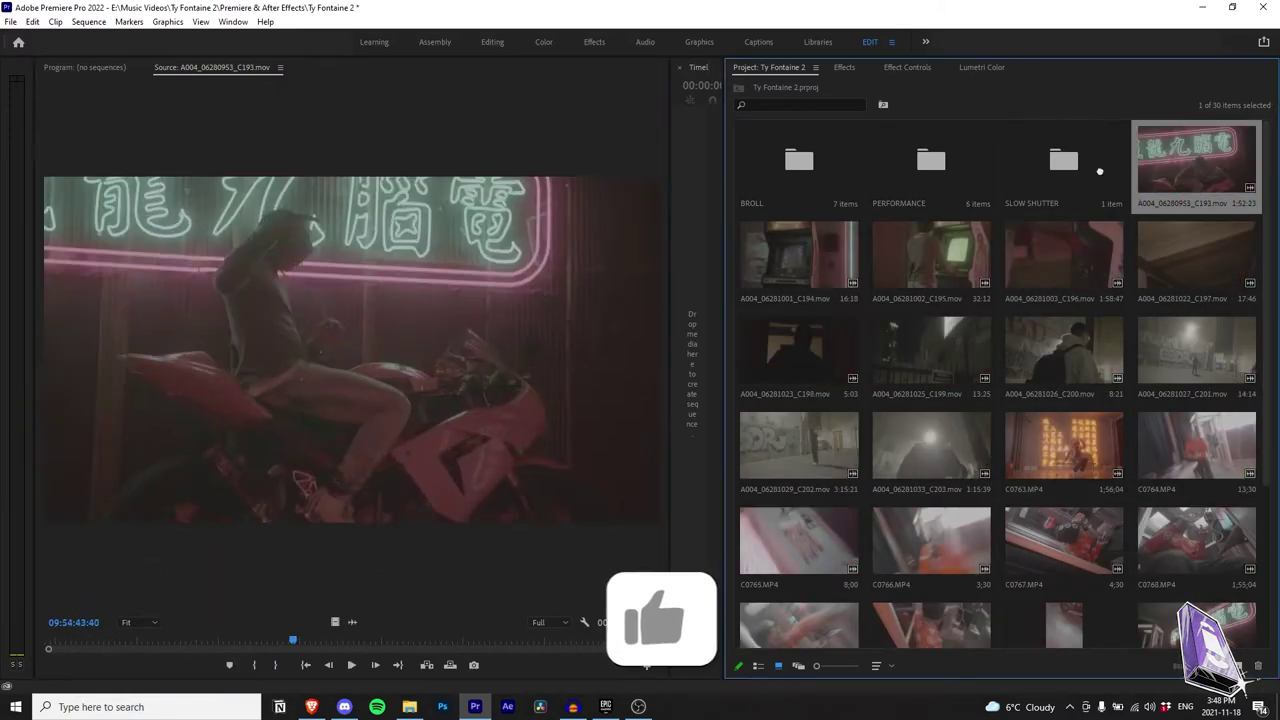
{"action": "left_click_drag", "start_coordinate": [1197, 160], "coordinate": [931, 160]}
{"action": "left_click_drag", "start_coordinate": [1197, 160], "coordinate": [799, 160]}
{"action": "left_click_drag", "start_coordinate": [1197, 160], "coordinate": [799, 160]}
{"action": "left_click_drag", "start_coordinate": [1197, 160], "coordinate": [931, 160]}
{"action": "left_click_drag", "start_coordinate": [1108, 160], "coordinate": [1001, 155]}
{"action": "left_click_drag", "start_coordinate": [1108, 160], "coordinate": [1001, 155]}
{"action": "left_click_drag", "start_coordinate": [1108, 160], "coordinate": [1001, 155]}
{"action": "left_click_drag", "start_coordinate": [1108, 160], "coordinate": [1001, 155]}
{"action": "left_click_drag", "start_coordinate": [1108, 160], "coordinate": [893, 155]}
{"action": "left_click_drag", "start_coordinate": [1108, 160], "coordinate": [1001, 155]}
{"action": "left_click_drag", "start_coordinate": [1108, 160], "coordinate": [893, 155]}
{"action": "left_click_drag", "start_coordinate": [1200, 160], "coordinate": [933, 160]}
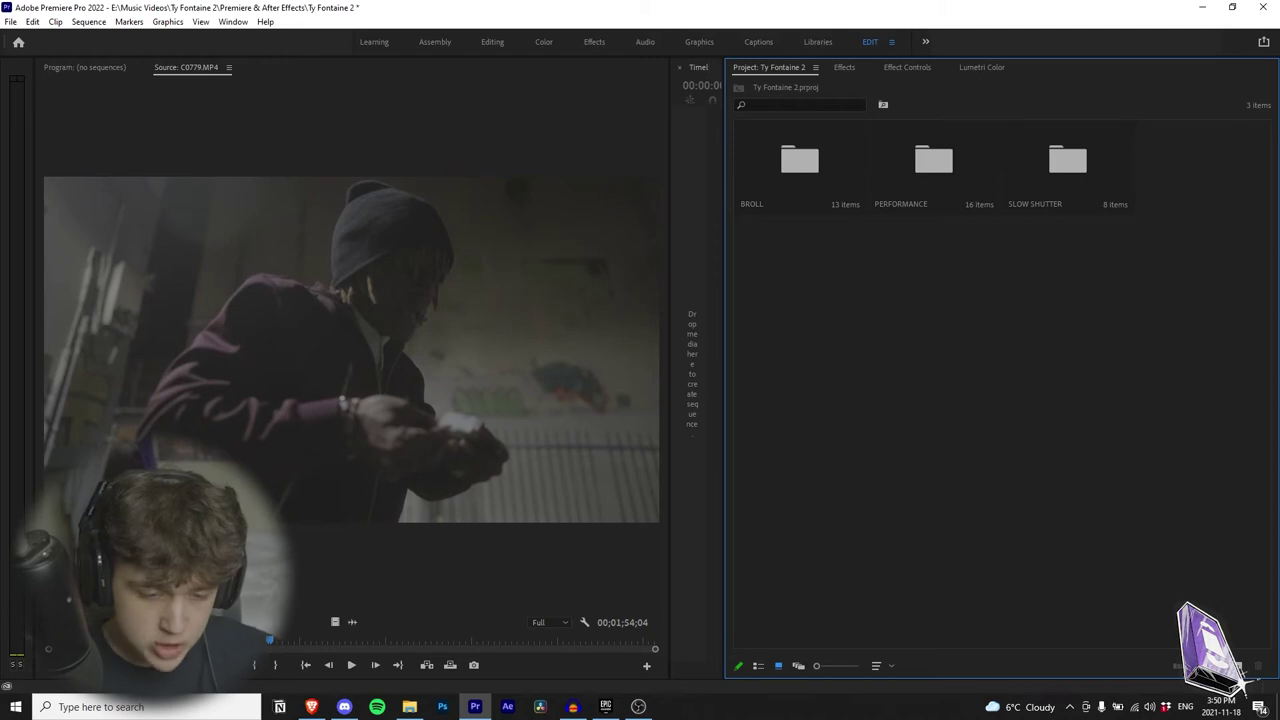
Step: Widen the Timeline and create a sequence from the song in the Song folder
{"action": "left_click_drag", "start_coordinate": [668, 289], "coordinate": [412, 289]}
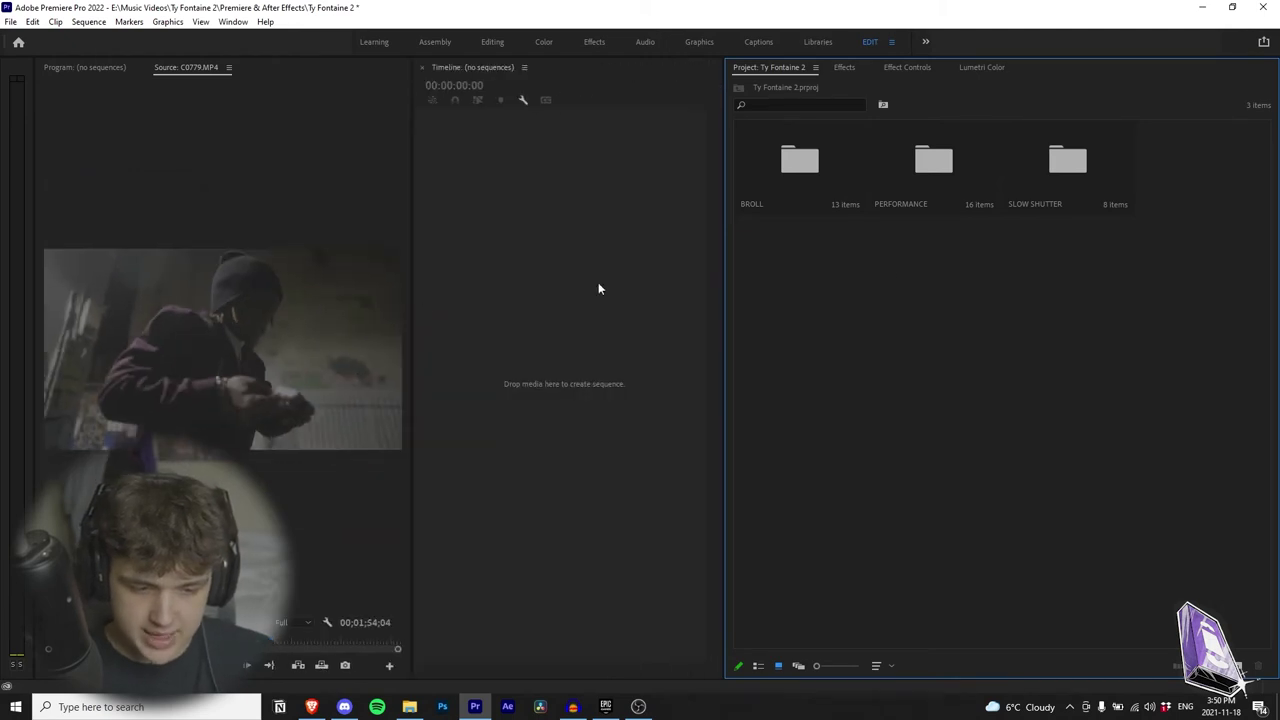
{"action": "left_click_drag", "start_coordinate": [725, 264], "coordinate": [868, 264]}
{"action": "left_click", "coordinate": [409, 706]}
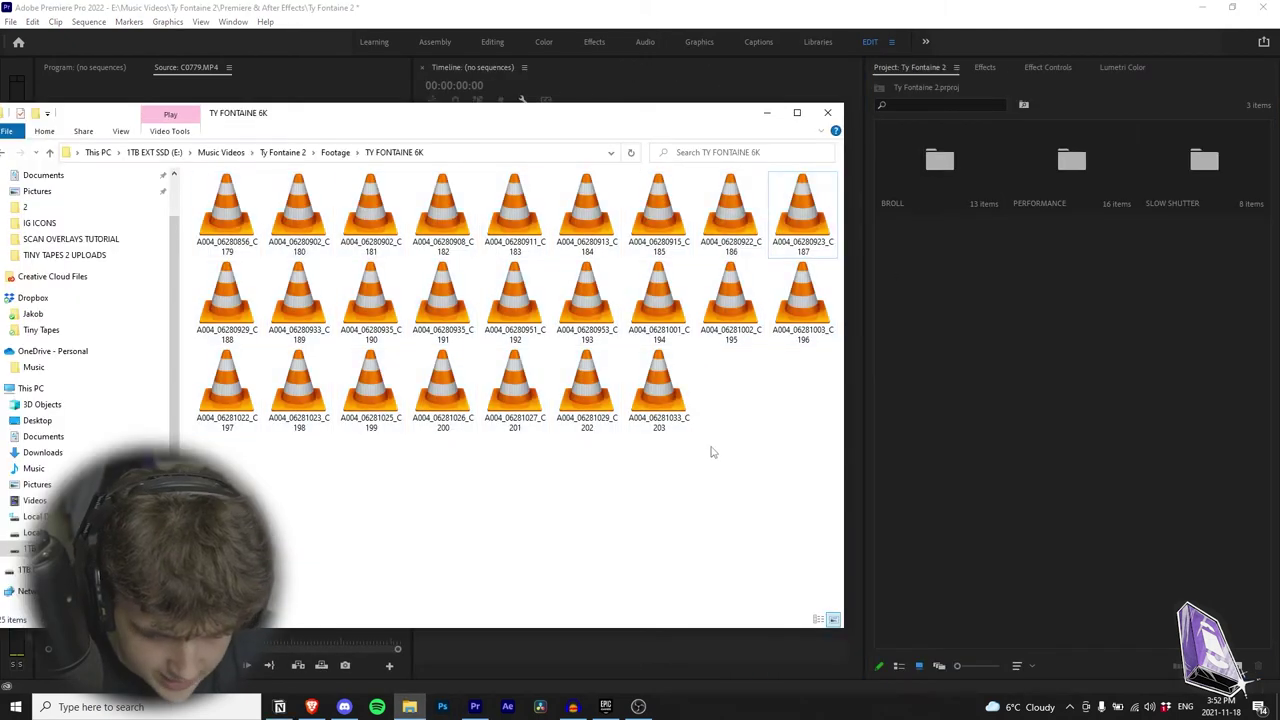
{"action": "left_click", "coordinate": [283, 152]}
{"action": "left_click", "coordinate": [232, 229]}
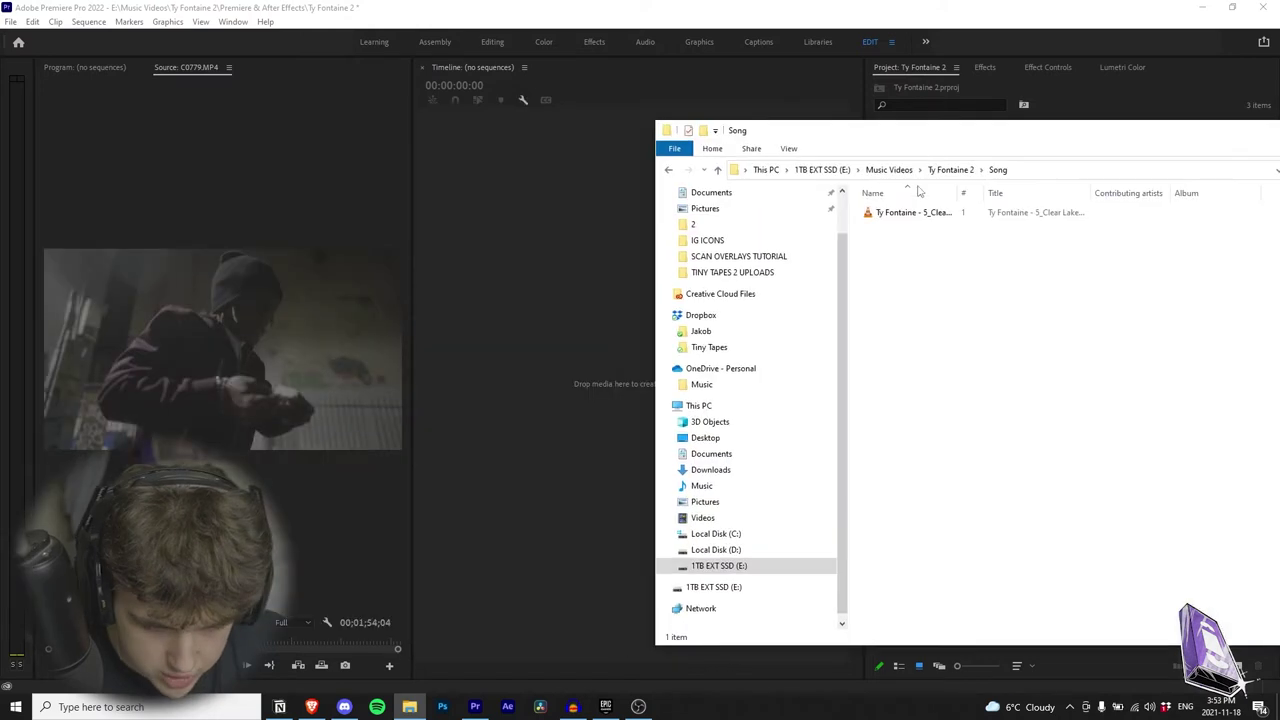
{"action": "left_click_drag", "start_coordinate": [912, 212], "coordinate": [574, 224]}
{"action": "left_click", "coordinate": [575, 224]}
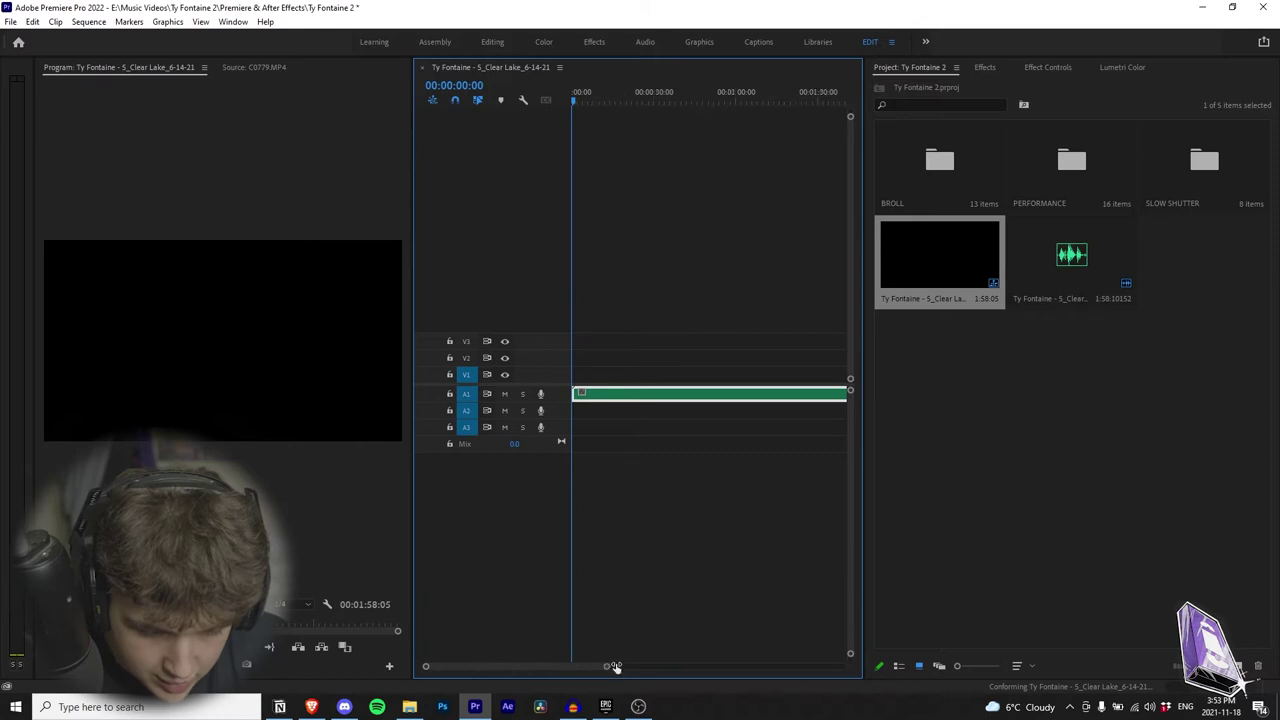
Step: Open the PERFORMANCE bin and place the first performance clips, including A004_06280929, above the song
{"action": "left_click_drag", "start_coordinate": [591, 666], "coordinate": [643, 666]}
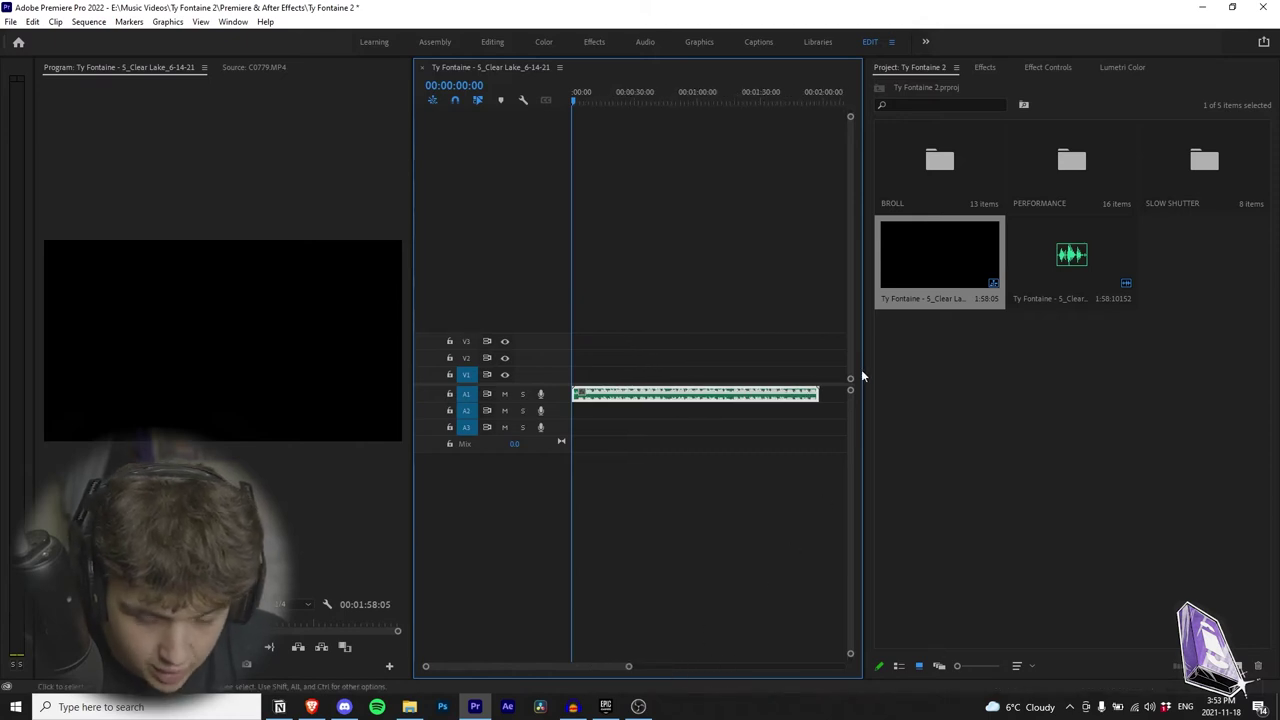
{"action": "double_click", "coordinate": [1050, 160]}
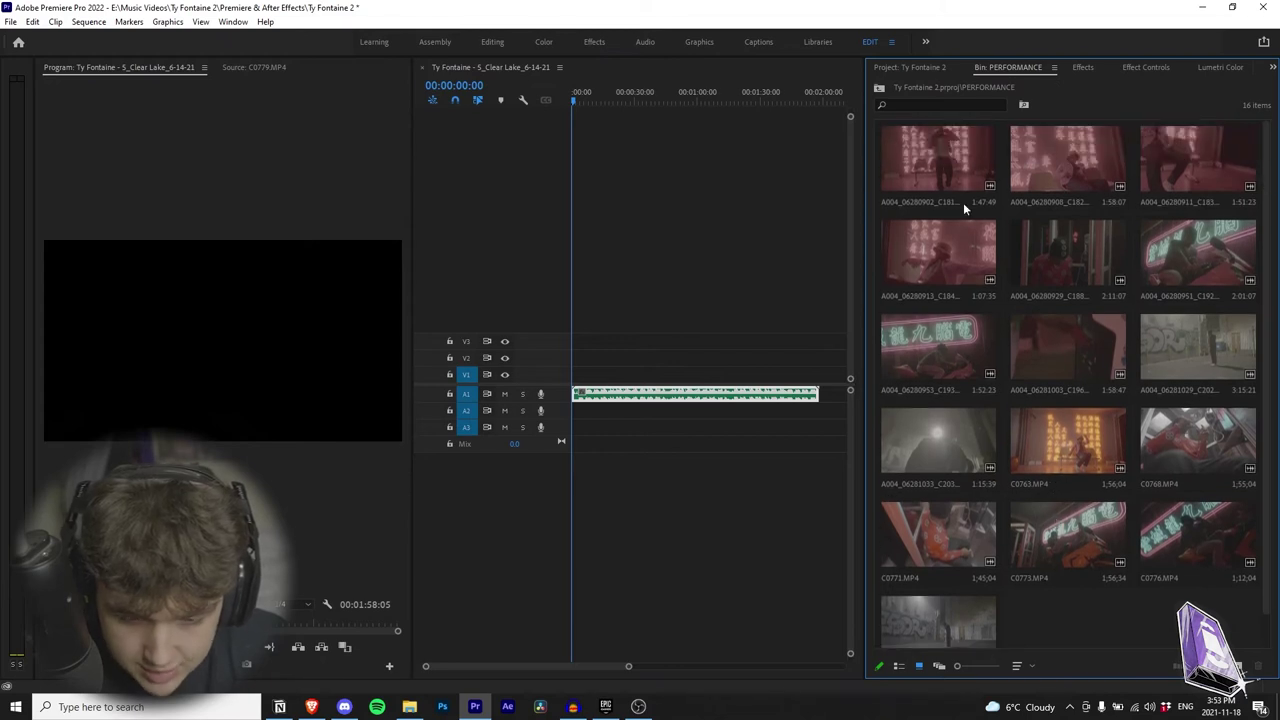
{"action": "left_click_drag", "start_coordinate": [963, 202], "coordinate": [659, 313]}
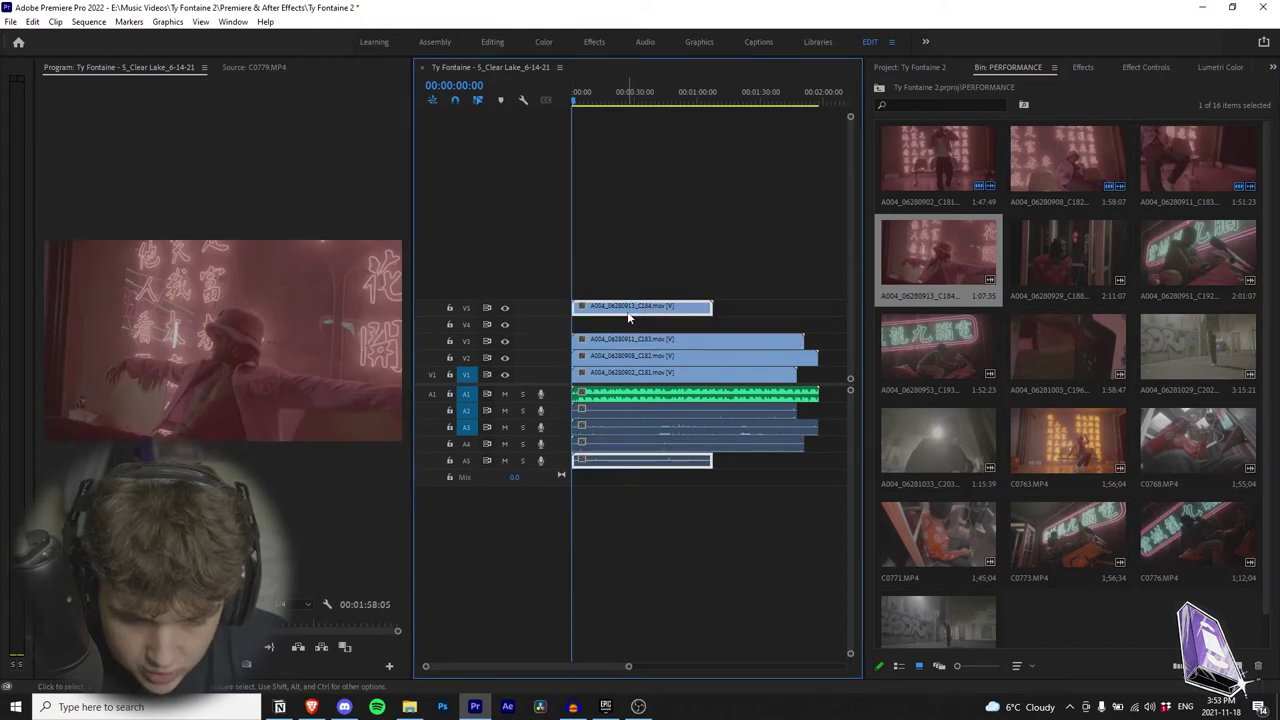
{"action": "left_click_drag", "start_coordinate": [1067, 253], "coordinate": [540, 209]}
{"action": "left_click_drag", "start_coordinate": [1197, 352], "coordinate": [560, 208]}
Step: Stack the remaining performance clips, including A004_06281029, A004_06281033 and C0763, each on a new track
{"action": "left_click_drag", "start_coordinate": [938, 440], "coordinate": [529, 212]}
{"action": "left_click_drag", "start_coordinate": [1067, 440], "coordinate": [543, 185]}
{"action": "left_click_drag", "start_coordinate": [1197, 440], "coordinate": [560, 160]}
{"action": "left_click_drag", "start_coordinate": [938, 535], "coordinate": [560, 150]}
{"action": "left_click_drag", "start_coordinate": [1067, 535], "coordinate": [560, 140]}
{"action": "left_click_drag", "start_coordinate": [1197, 535], "coordinate": [560, 130]}
{"action": "left_click_drag", "start_coordinate": [938, 620], "coordinate": [560, 120]}
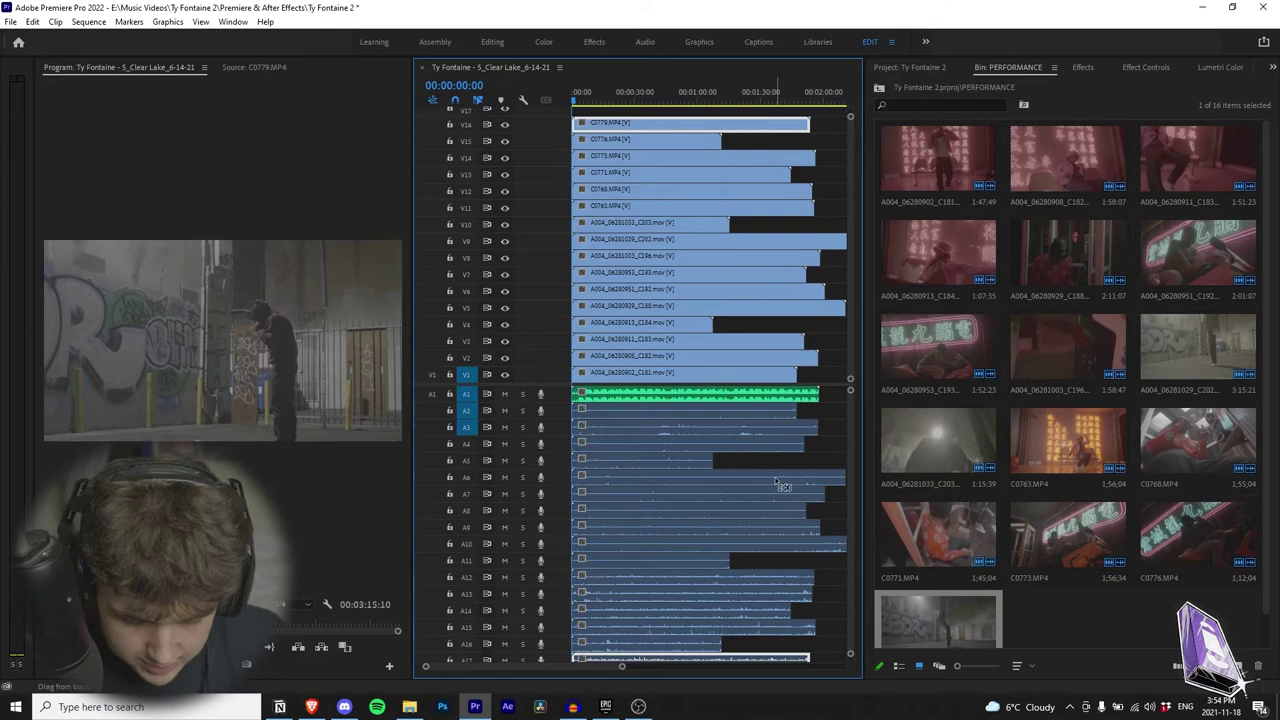
{"action": "left_click_drag", "start_coordinate": [874, 256], "coordinate": [916, 256]}
Step: Collapse video tracks V1–V17 to short heights so the audio tracks show
{"action": "key", "text": "ctrl+minus"}
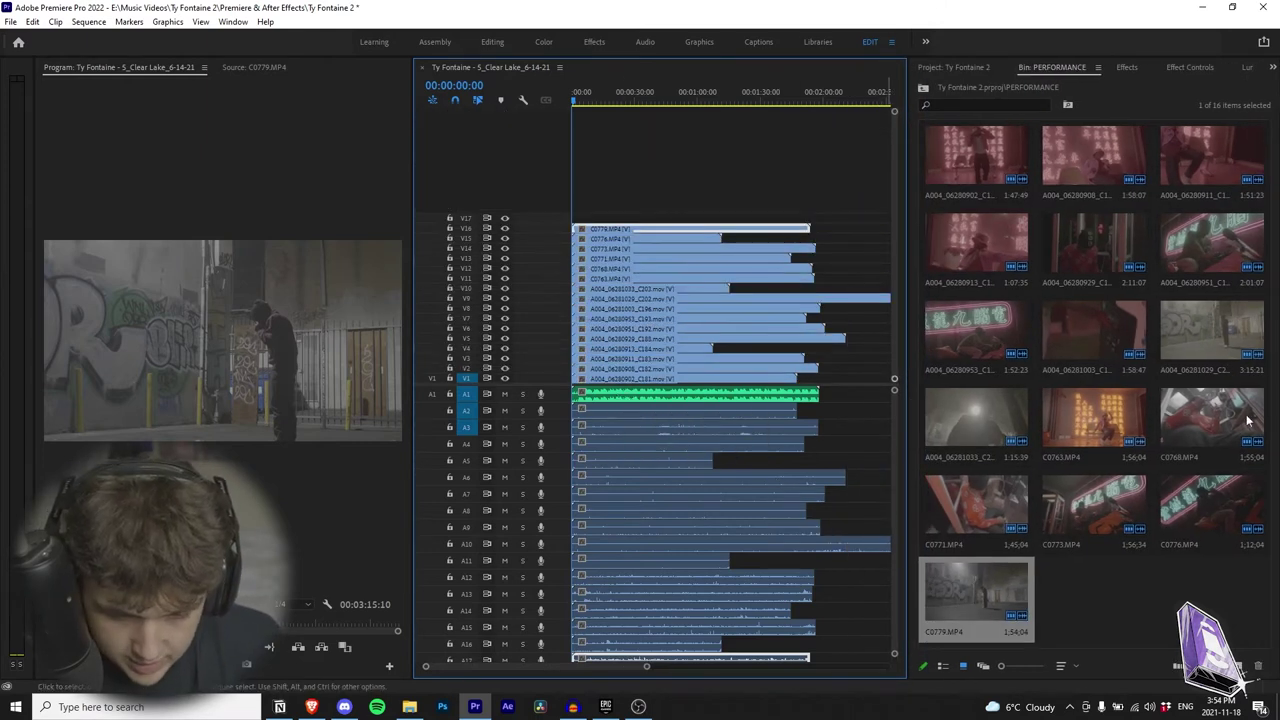
{"action": "key", "text": "ctrl+equal"}
{"action": "key", "text": "ctrl+minus"}
{"action": "key", "text": "ctrl+equal"}
{"action": "key", "text": "ctrl+minus"}
{"action": "key", "text": "ctrl+equal"}
{"action": "key", "text": "ctrl+minus"}
{"action": "key", "text": "ctrl+equal"}
{"action": "key", "text": "ctrl+minus"}
{"action": "key", "text": "ctrl+equal"}
{"action": "key", "text": "ctrl+minus"}
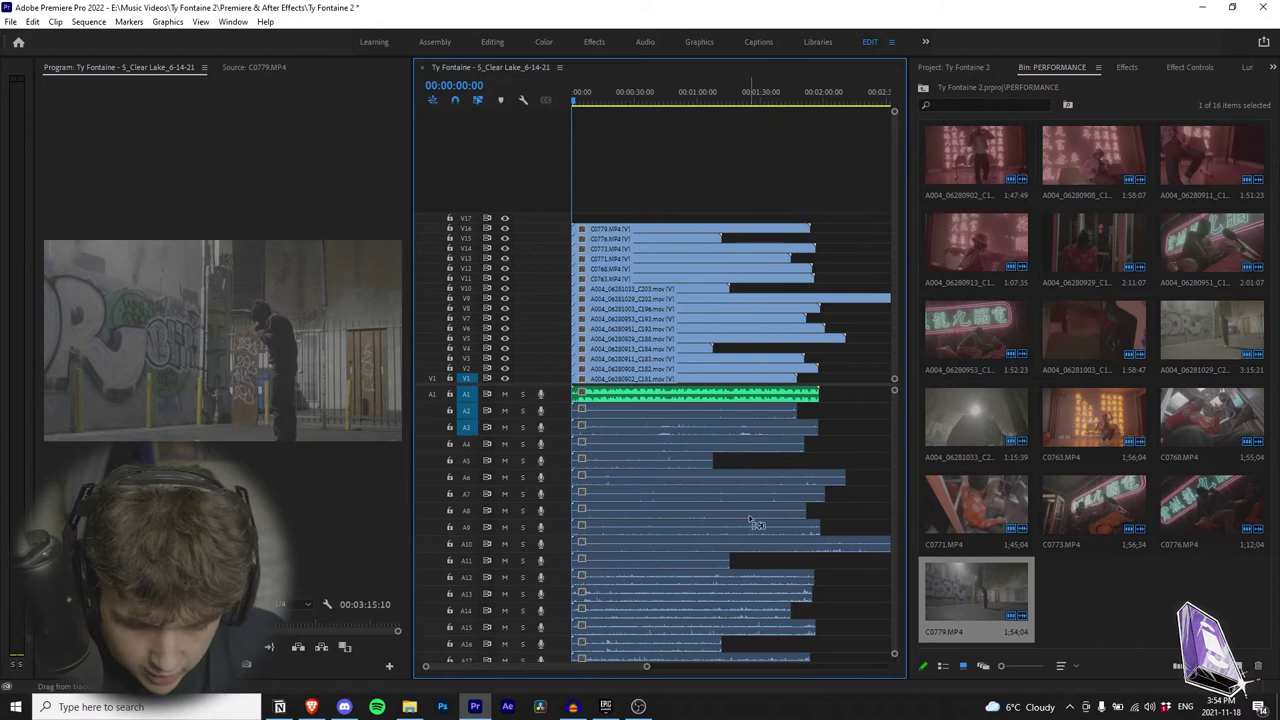
Step: Select the clips on the lower audio tracks A3 and A4
{"action": "scroll", "coordinate": [743, 523], "scroll_direction": "down", "scroll_amount": 2}
{"action": "scroll", "coordinate": [743, 530], "scroll_direction": "down", "scroll_amount": 1}
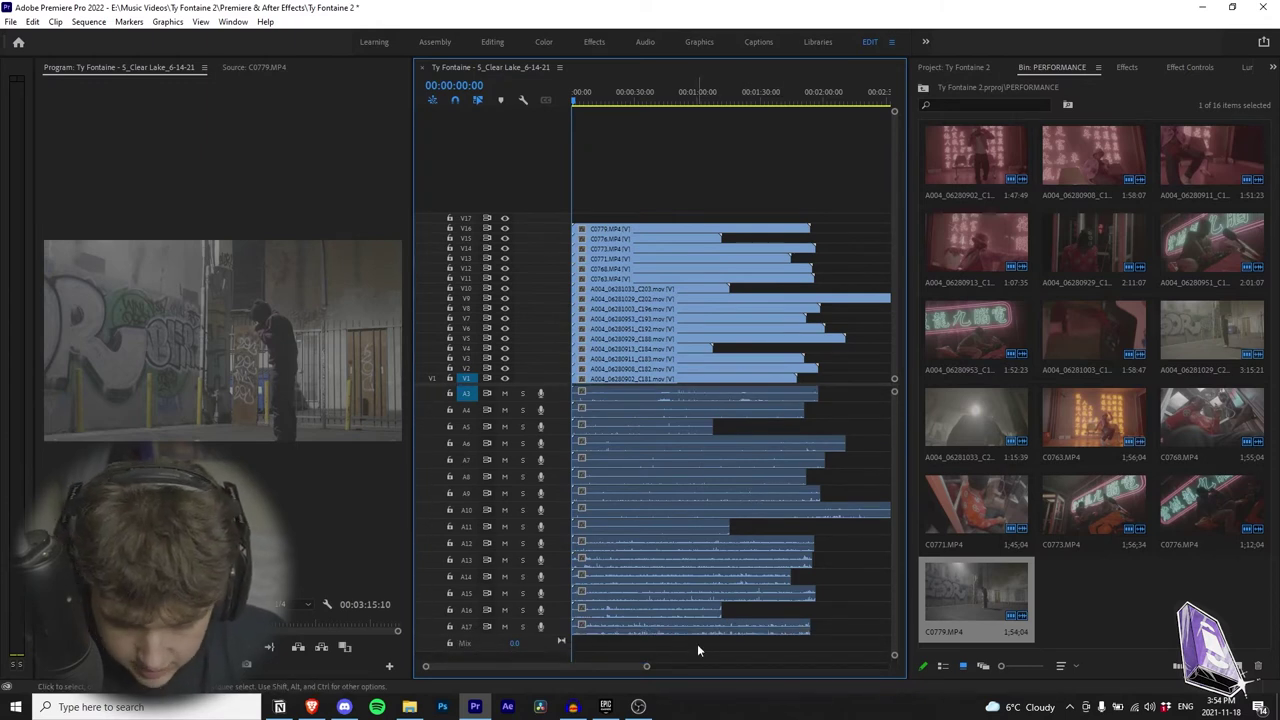
{"action": "mouse_move", "coordinate": [702, 652]}
{"action": "left_mouse_down"}
{"action": "mouse_move", "coordinate": [676, 534]}
{"action": "mouse_move", "coordinate": [668, 546]}
{"action": "mouse_move", "coordinate": [738, 612]}
{"action": "mouse_move", "coordinate": [690, 540]}
{"action": "mouse_move", "coordinate": [698, 647]}
{"action": "mouse_move", "coordinate": [721, 650]}
{"action": "left_mouse_up"}
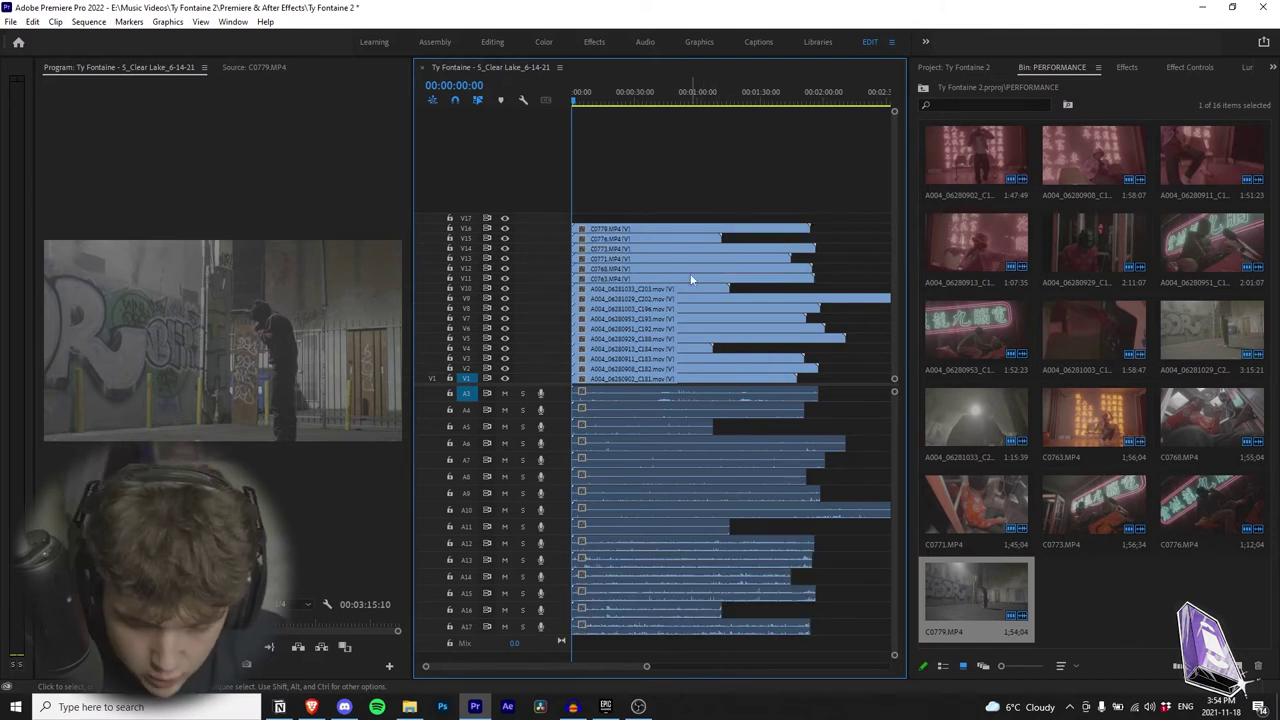
{"action": "left_click_drag", "start_coordinate": [842, 389], "coordinate": [580, 418]}
Step: Clear the clip selection and park the playhead at 00:00:29:21
{"action": "left_click", "coordinate": [855, 435]}
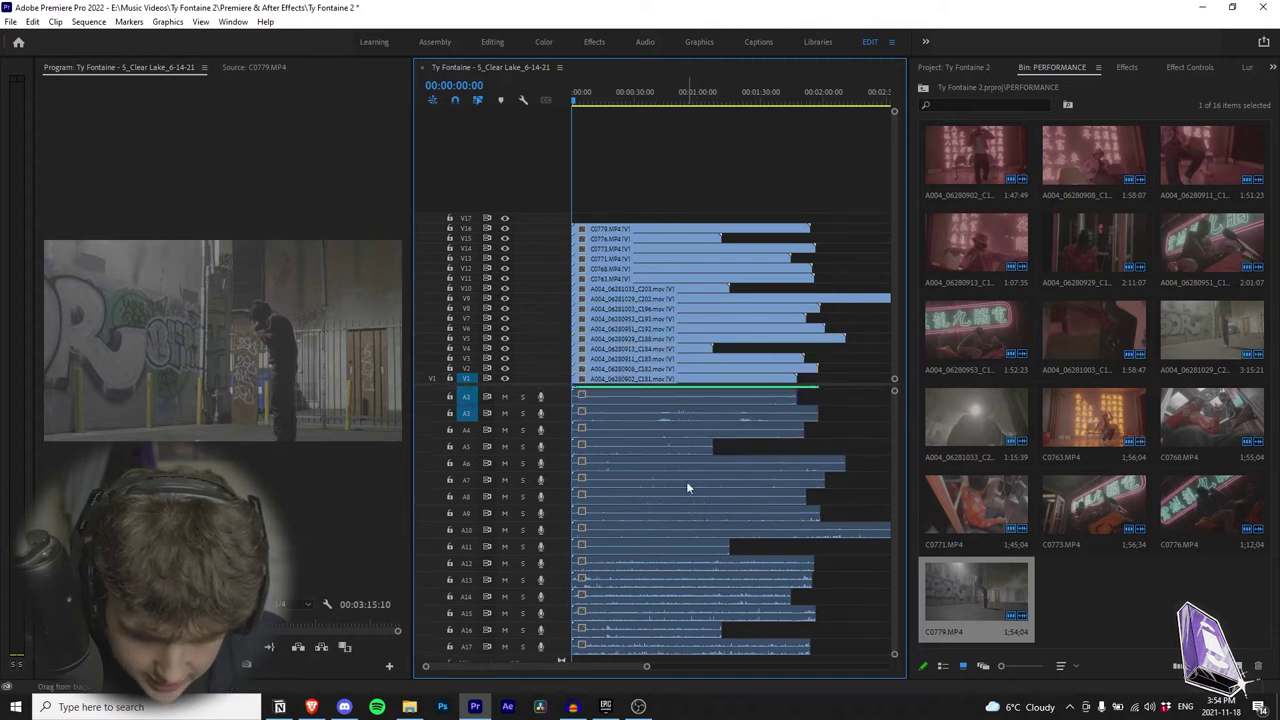
{"action": "key", "text": "Down"}
{"action": "scroll", "coordinate": [733, 504], "scroll_direction": "up", "scroll_amount": 1}
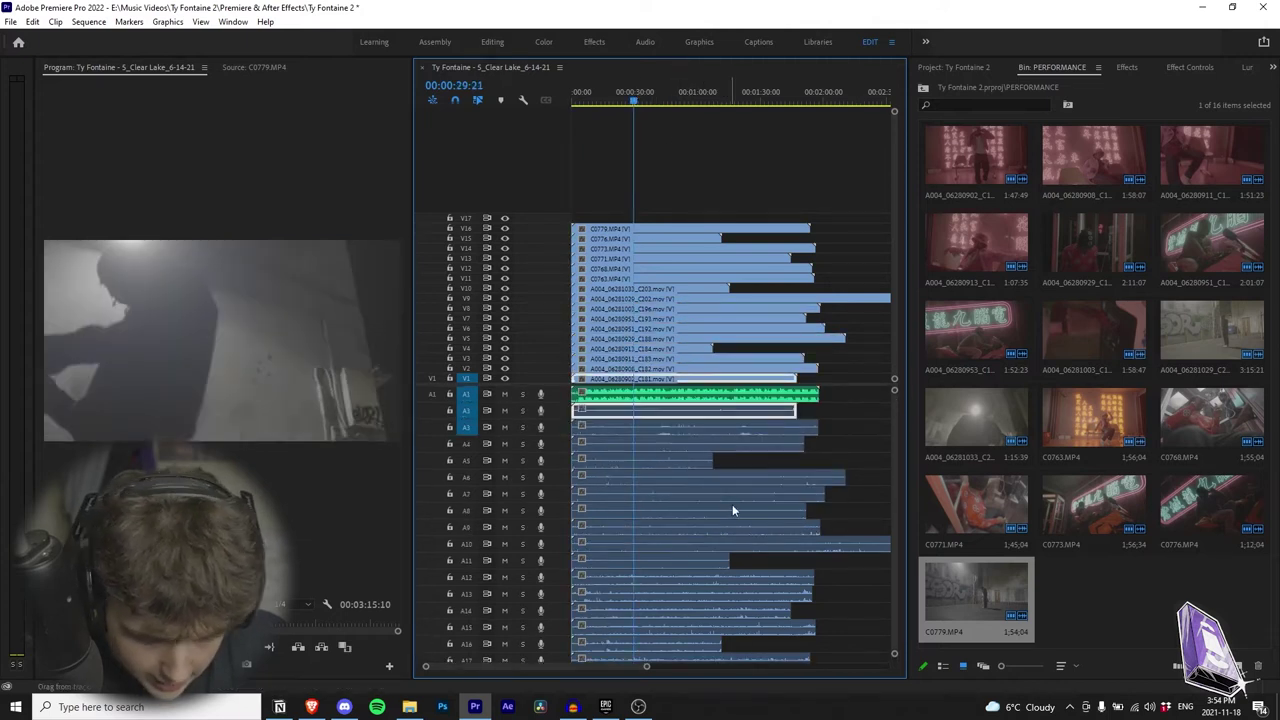
{"action": "scroll", "coordinate": [733, 502], "scroll_direction": "down", "scroll_amount": 1}
{"action": "scroll", "coordinate": [715, 525], "scroll_direction": "up", "scroll_amount": 1}
{"action": "scroll", "coordinate": [695, 545], "scroll_direction": "down", "scroll_amount": 1}
{"action": "scroll", "coordinate": [694, 480], "scroll_direction": "up", "scroll_amount": 1}
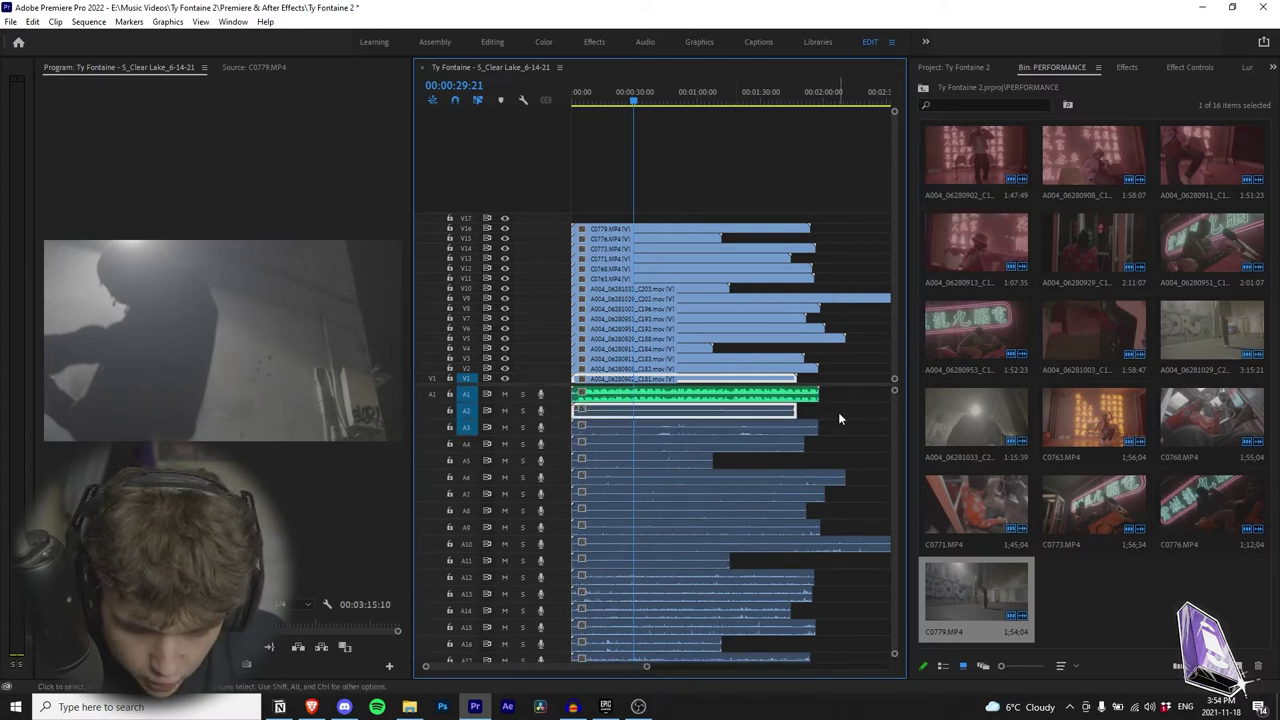
Step: Boost the audio gain on the camera audio clips on A3 through A10
{"action": "left_click_drag", "start_coordinate": [838, 412], "coordinate": [620, 564]}
{"action": "right_click", "coordinate": [668, 567]}
{"action": "left_click", "coordinate": [740, 421]}
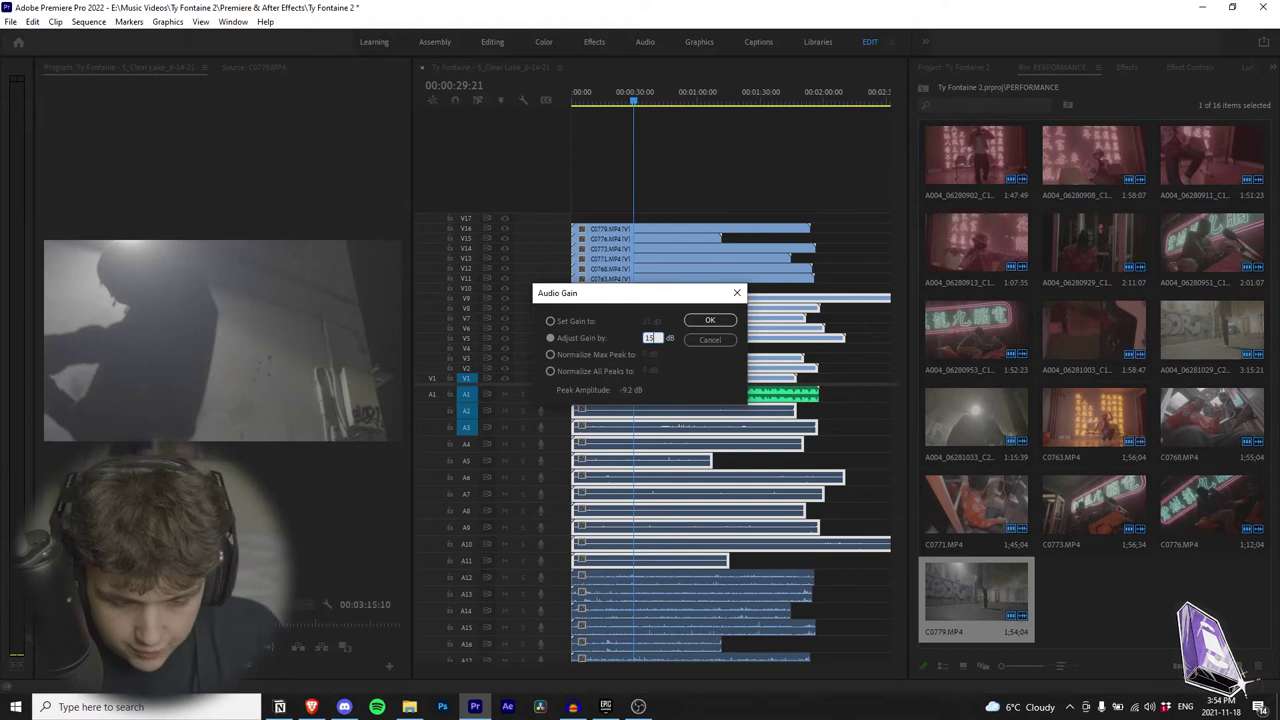
{"action": "key", "text": "Return"}
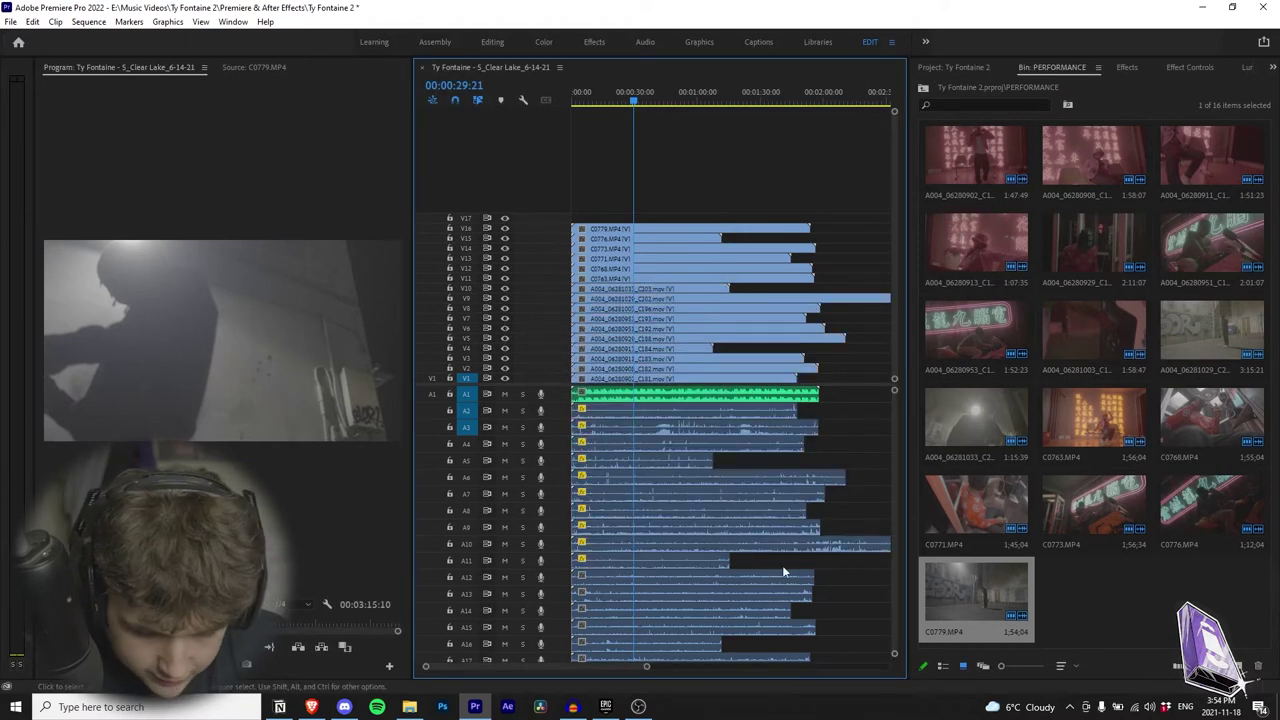
Step: Boost the gain on the remaining camera audio clips, then deselect them
{"action": "scroll", "coordinate": [838, 621], "scroll_direction": "down", "scroll_amount": 2}
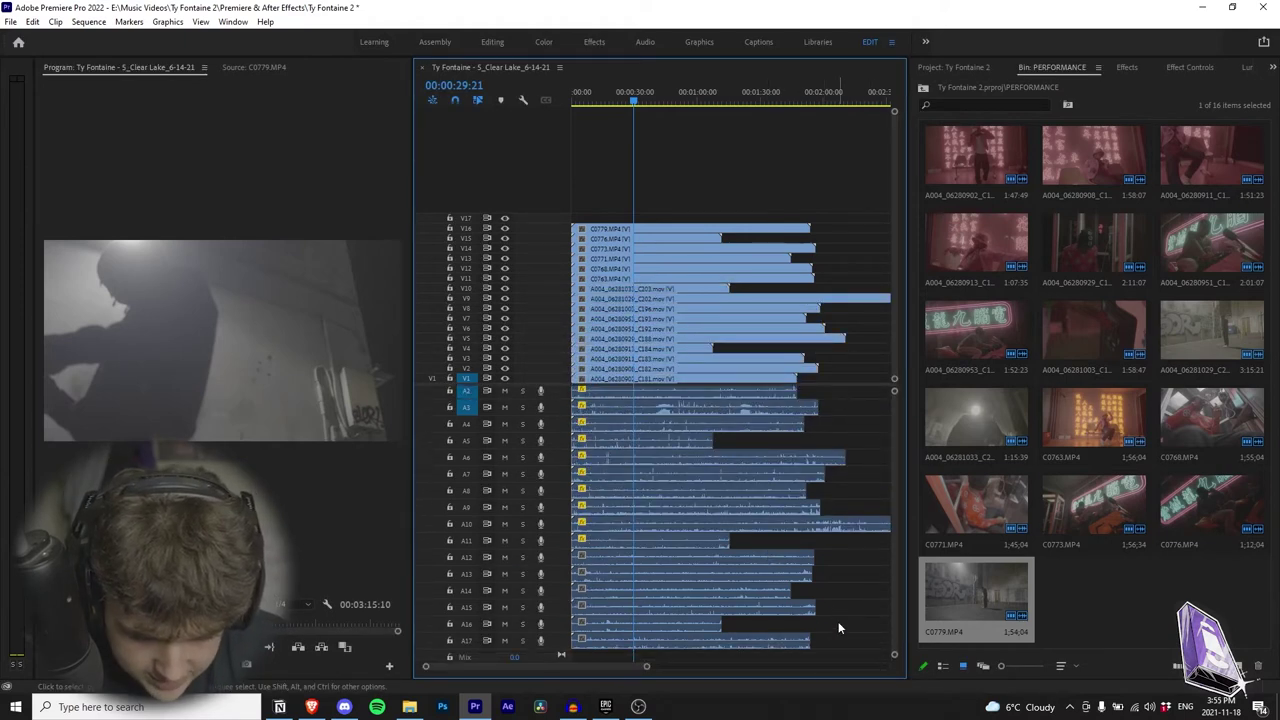
{"action": "left_click_drag", "start_coordinate": [832, 647], "coordinate": [640, 410]}
{"action": "right_click", "coordinate": [677, 482]}
{"action": "left_click", "coordinate": [722, 420]}
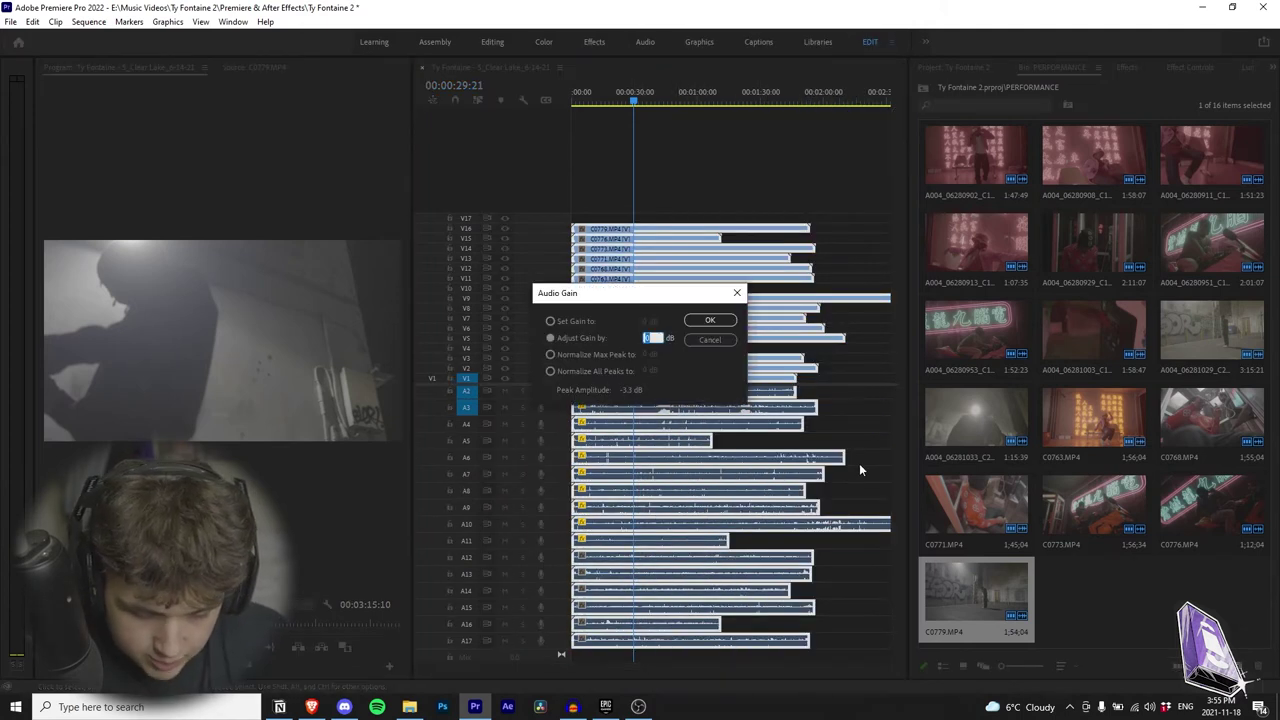
{"action": "key", "text": "Return"}
{"action": "left_click", "coordinate": [870, 434]}
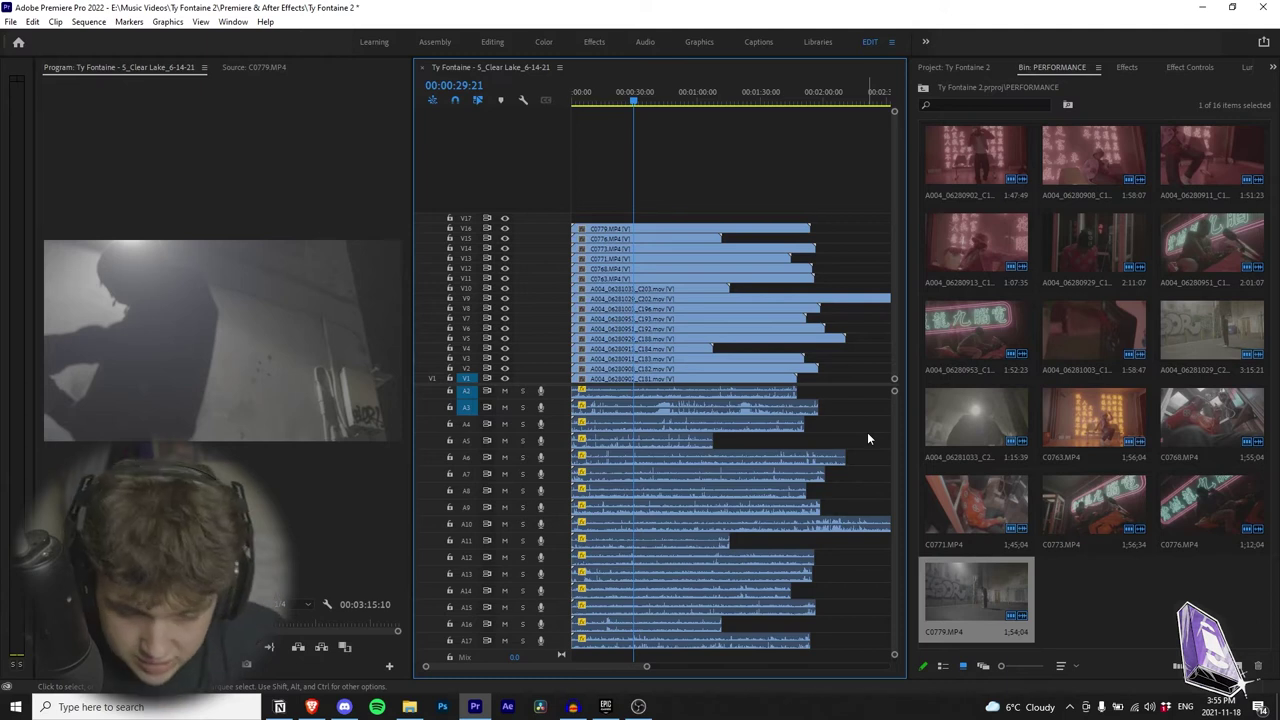
Step: Boost the audio gain on the A2 clip
{"action": "scroll", "coordinate": [643, 492], "scroll_direction": "up", "scroll_amount": 1}
{"action": "scroll", "coordinate": [643, 492], "scroll_direction": "up", "scroll_amount": 1}
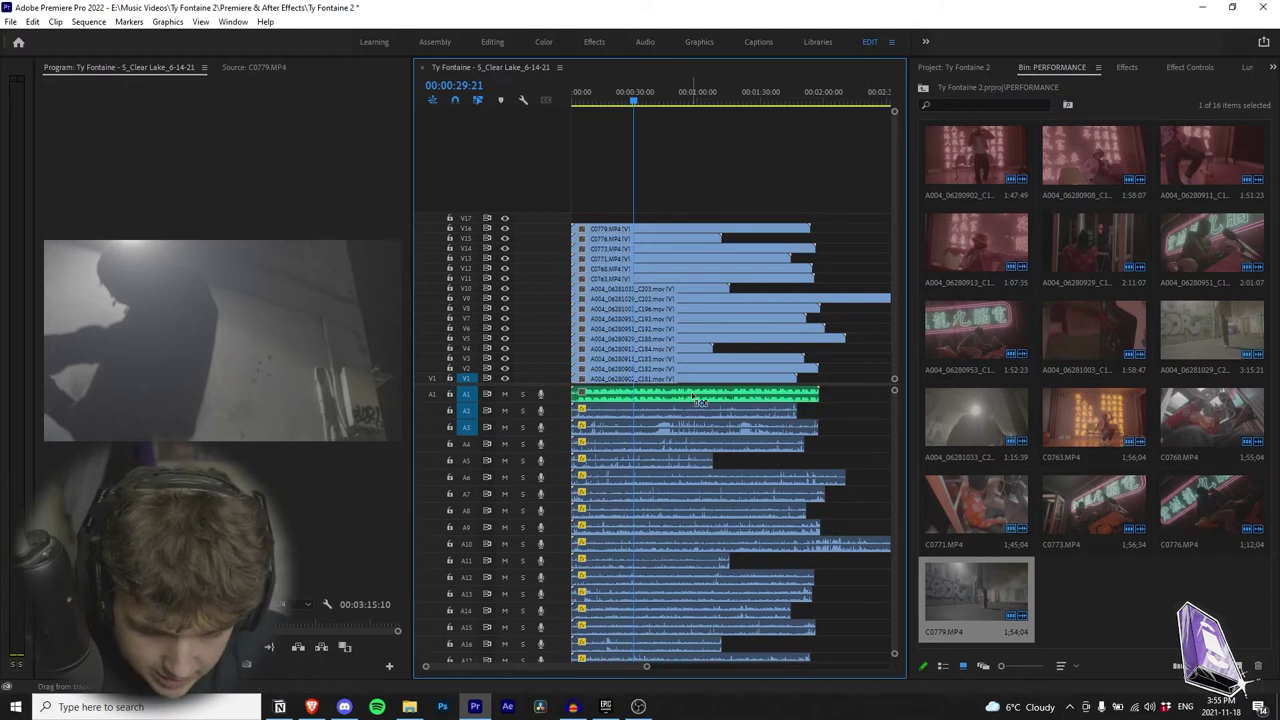
{"action": "right_click", "coordinate": [756, 411]}
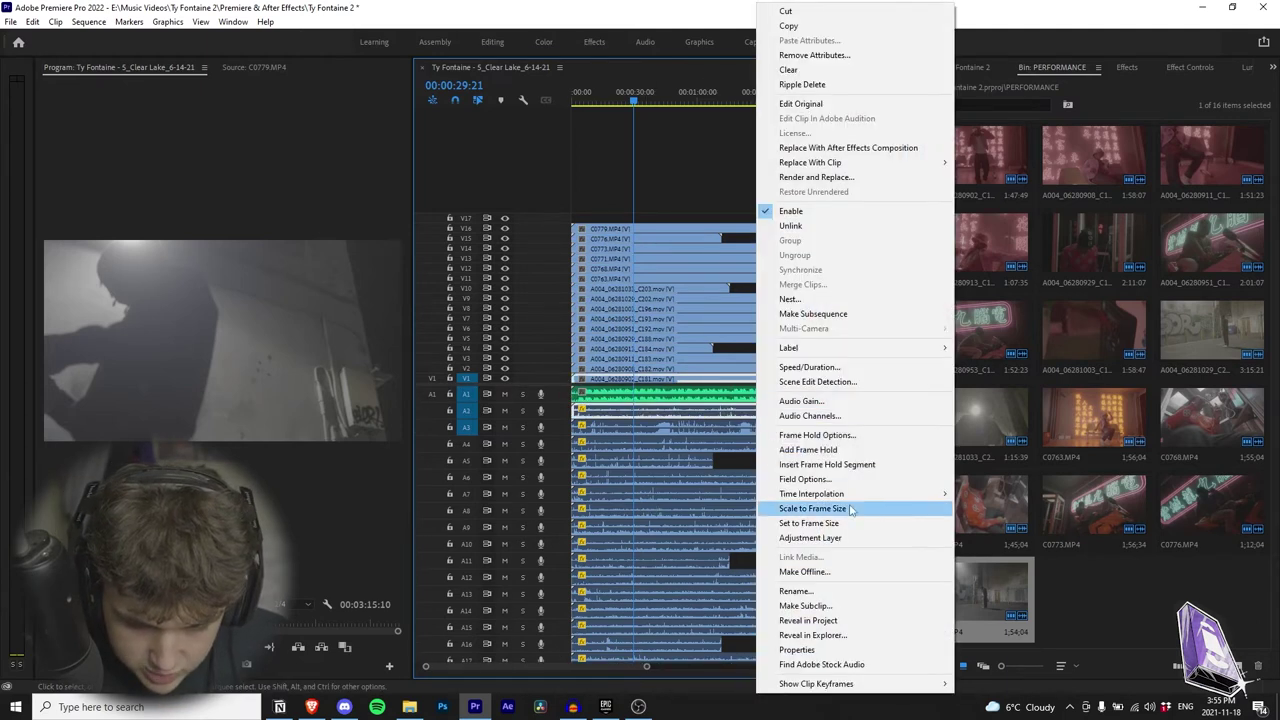
{"action": "left_click", "coordinate": [822, 403]}
{"action": "key", "text": "Return"}
Step: Select every clip in the sequence with Ctrl+A
{"action": "scroll", "coordinate": [792, 456], "scroll_direction": "down", "scroll_amount": 3}
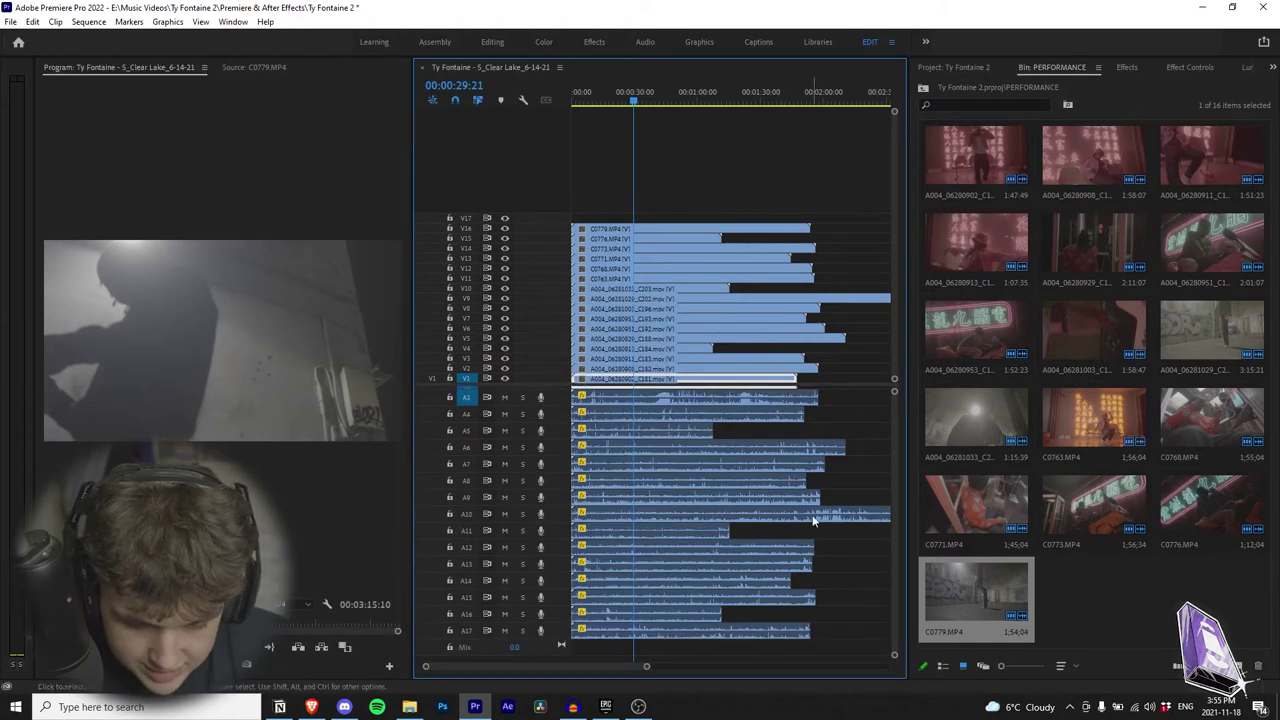
{"action": "scroll", "coordinate": [788, 420], "scroll_direction": "up", "scroll_amount": 3}
{"action": "scroll", "coordinate": [736, 402], "scroll_direction": "down", "scroll_amount": 3}
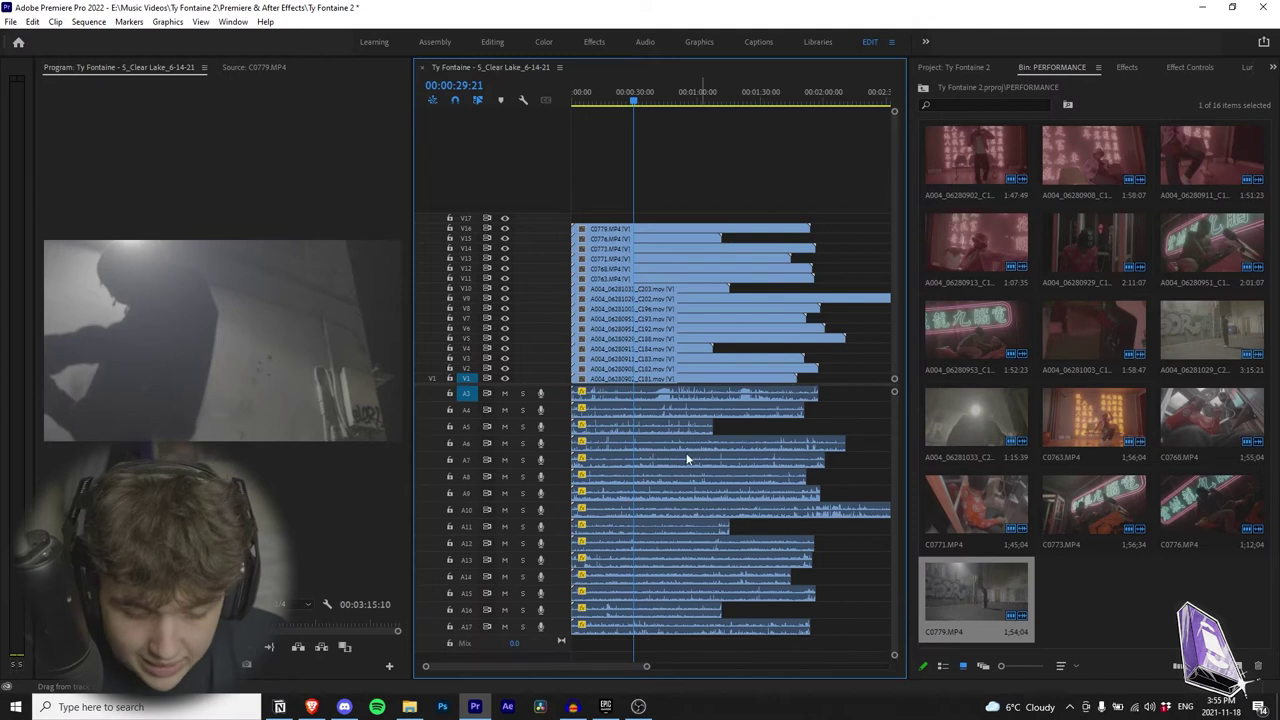
{"action": "scroll", "coordinate": [688, 452], "scroll_direction": "up", "scroll_amount": 3}
{"action": "scroll", "coordinate": [720, 530], "scroll_direction": "down", "scroll_amount": 3}
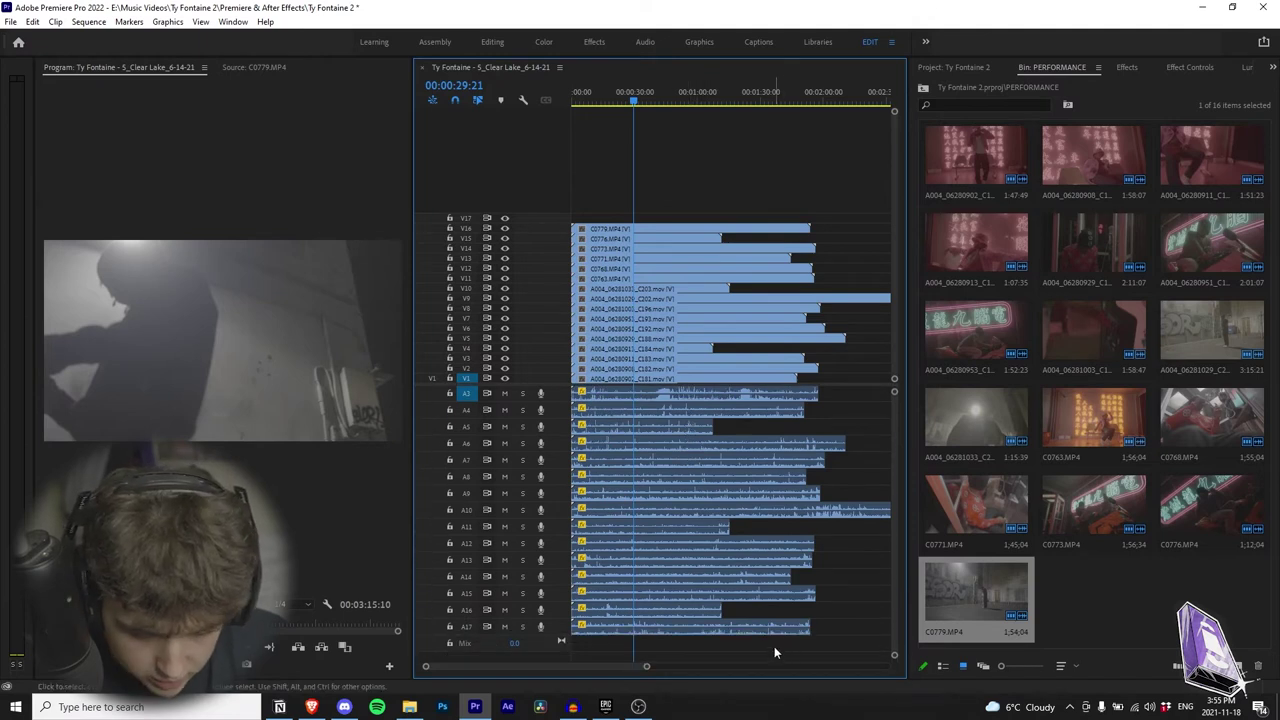
{"action": "key", "text": "ctrl+a"}
{"action": "scroll", "coordinate": [700, 600], "scroll_direction": "up", "scroll_amount": 2}
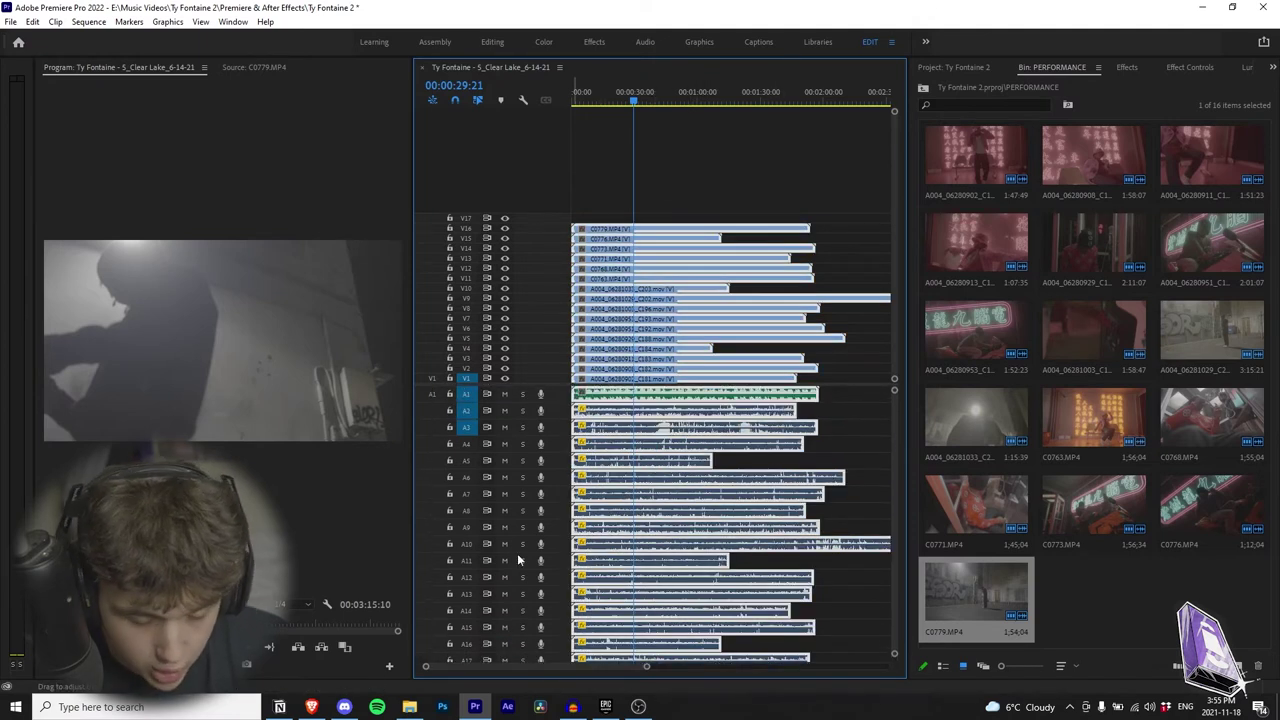
Step: Synchronize the selected clips by Audio using Track Channel Mix Down, dismissing the failure alert
{"action": "right_click", "coordinate": [655, 398]}
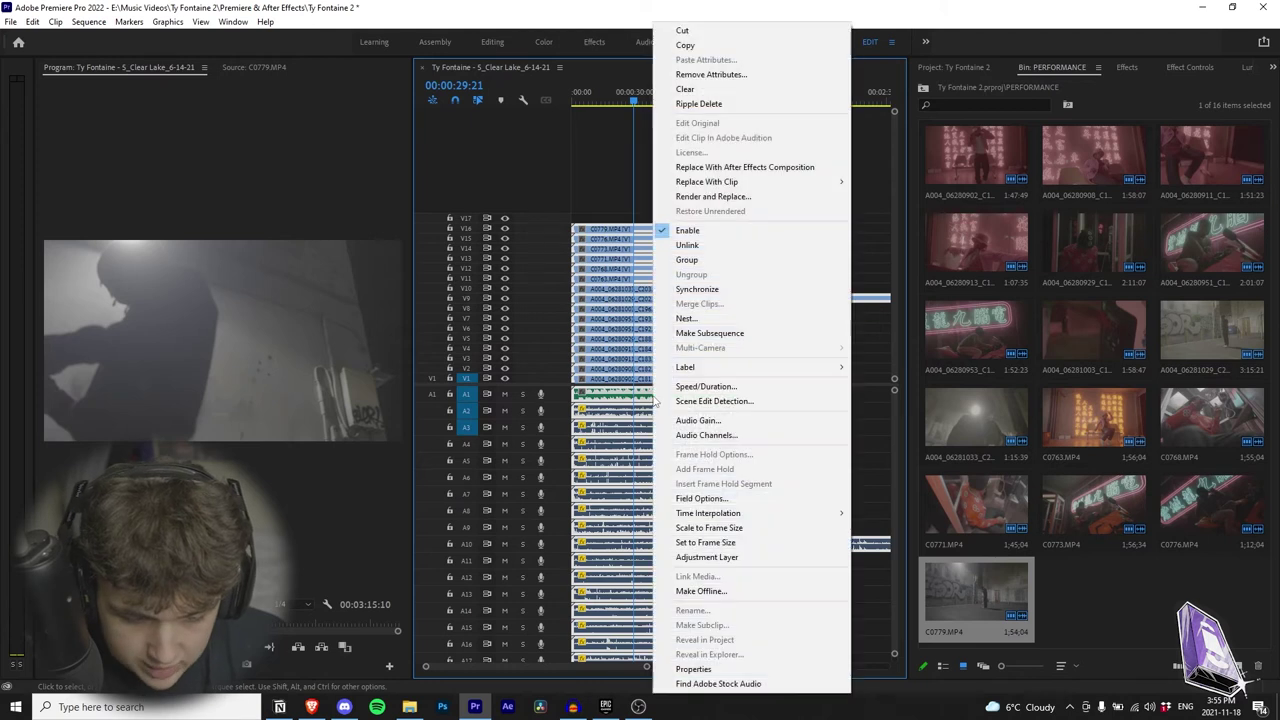
{"action": "left_click", "coordinate": [702, 291]}
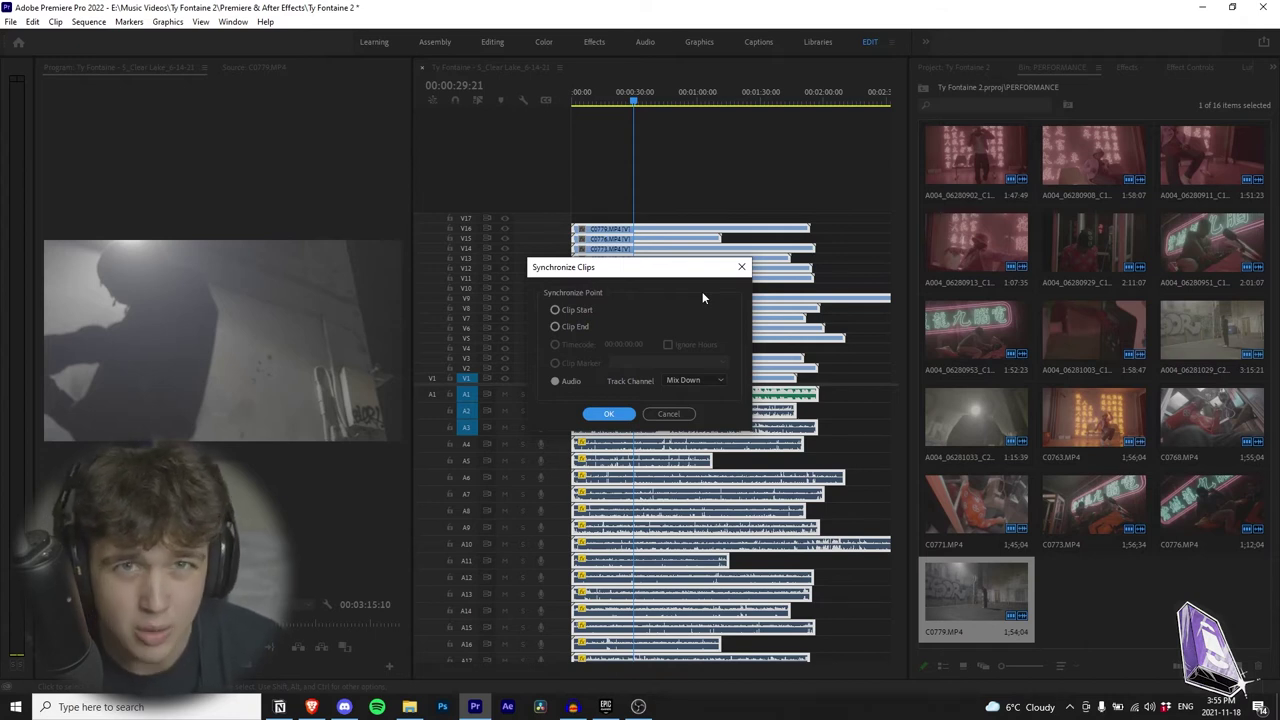
{"action": "left_click", "coordinate": [555, 310]}
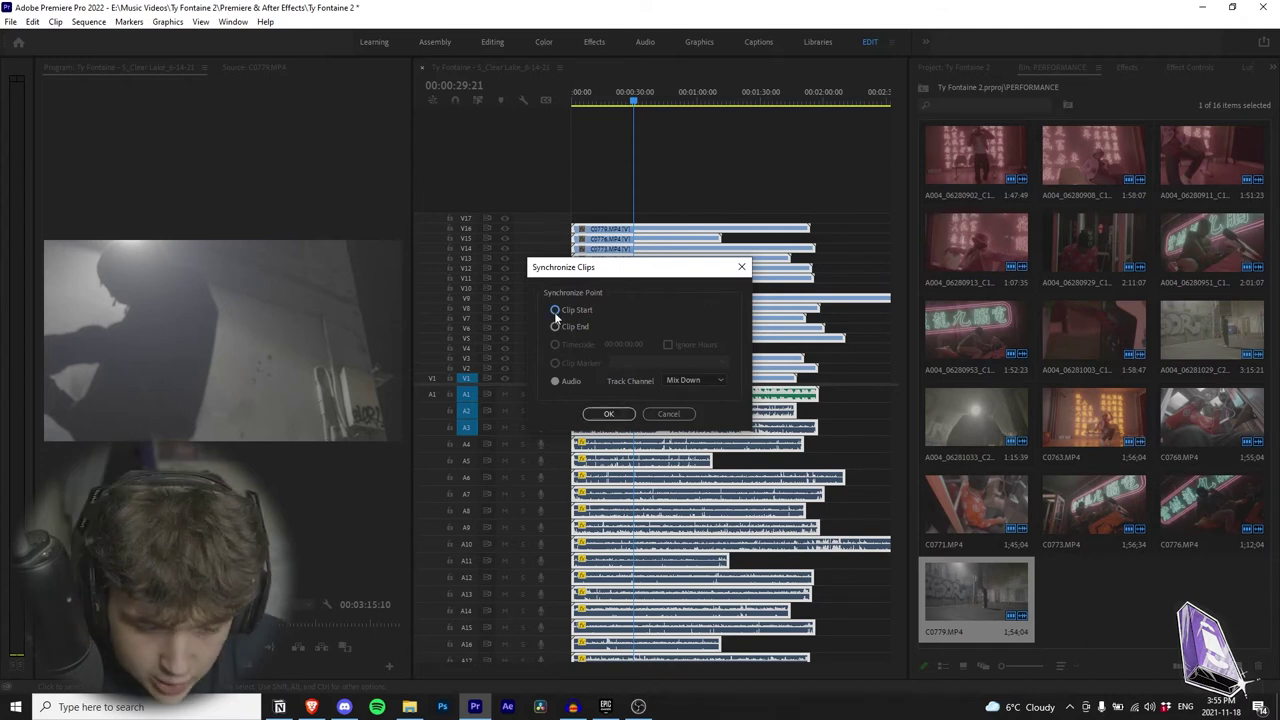
{"action": "left_click", "coordinate": [555, 381]}
{"action": "left_click", "coordinate": [693, 380]}
{"action": "left_click", "coordinate": [707, 425]}
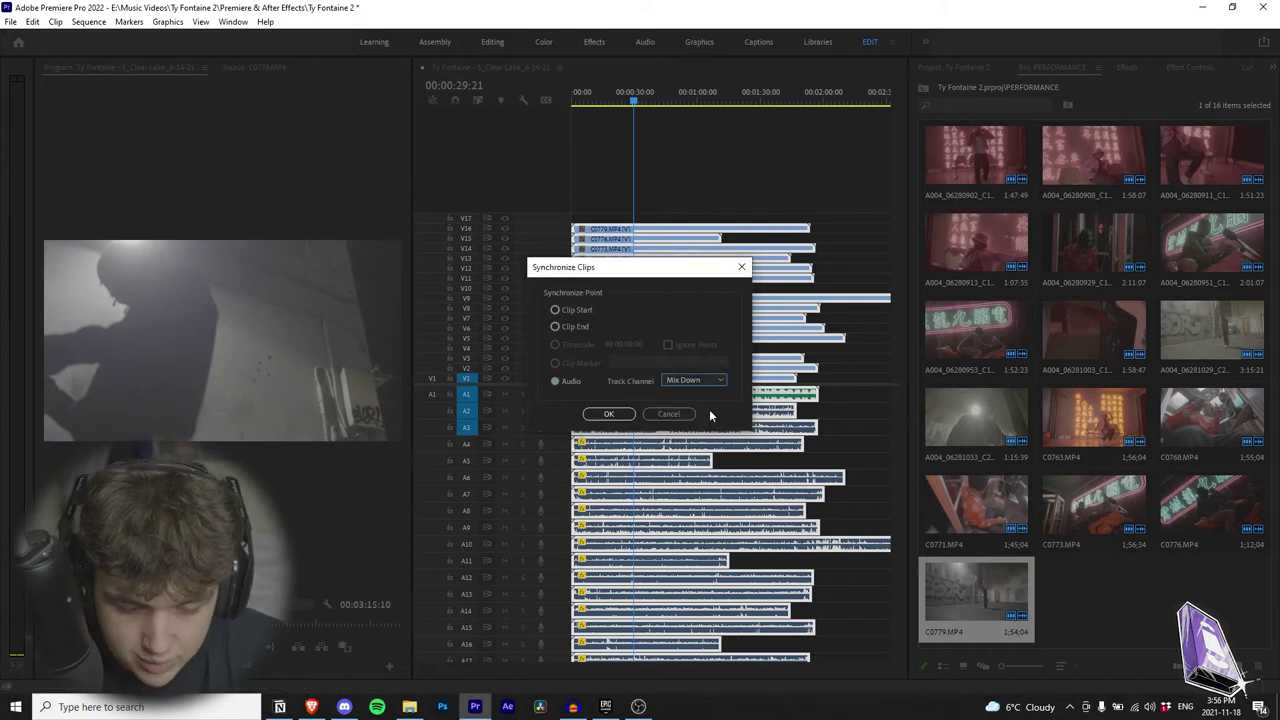
{"action": "key", "text": "Return"}
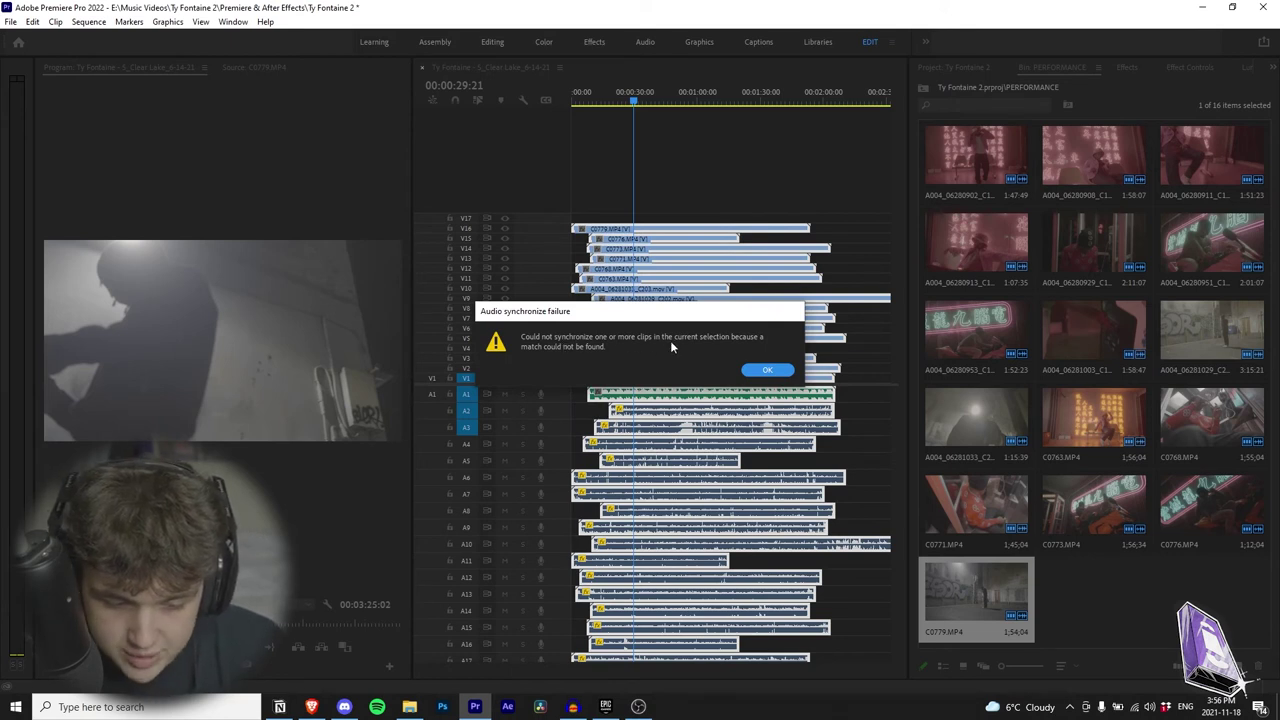
{"action": "left_click", "coordinate": [766, 372]}
Step: Deselect all clips in the timeline
{"action": "scroll", "coordinate": [723, 481], "scroll_direction": "down", "scroll_amount": 2}
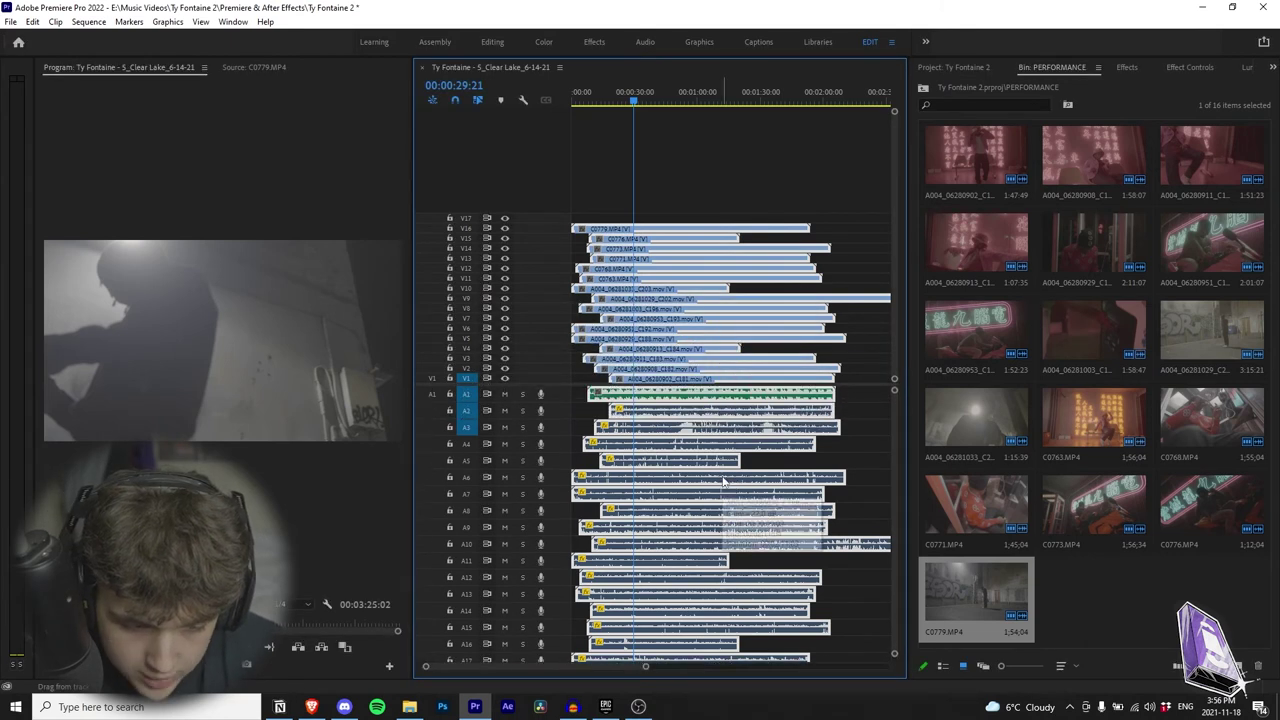
{"action": "scroll", "coordinate": [723, 481], "scroll_direction": "up", "scroll_amount": 2}
{"action": "scroll", "coordinate": [723, 481], "scroll_direction": "down", "scroll_amount": 2}
{"action": "scroll", "coordinate": [723, 481], "scroll_direction": "up", "scroll_amount": 2}
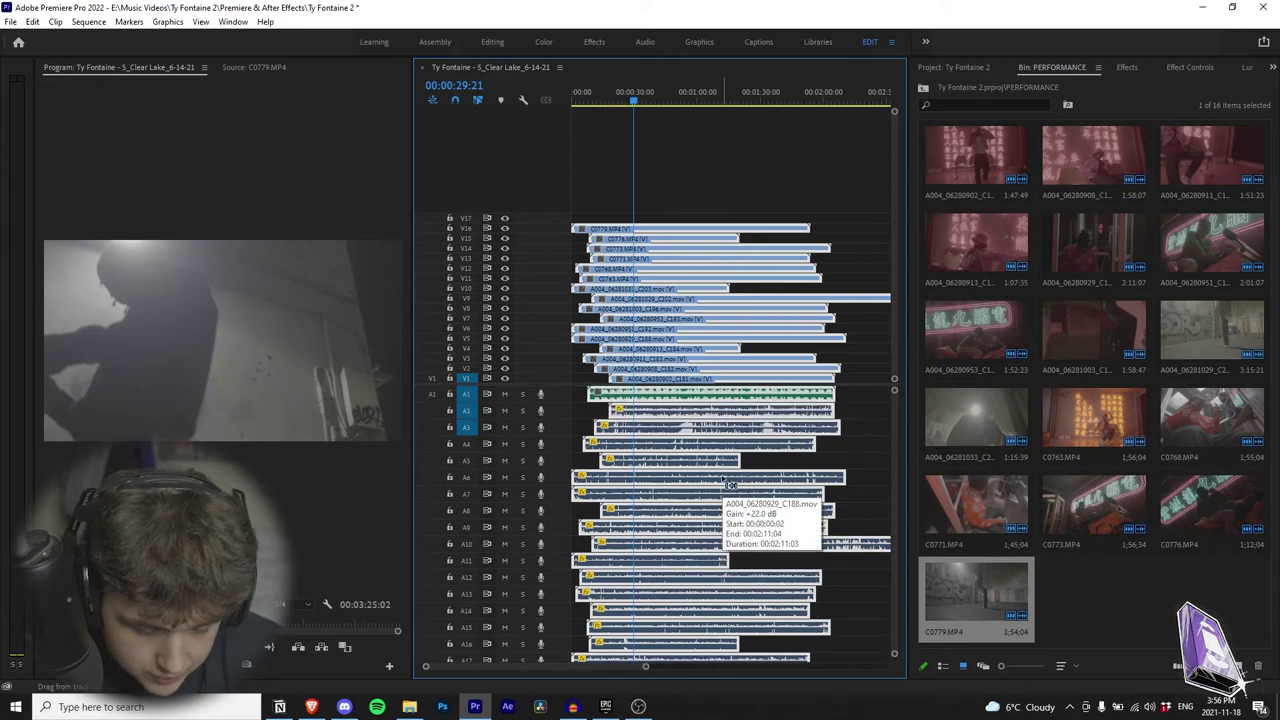
{"action": "left_click", "coordinate": [714, 216]}
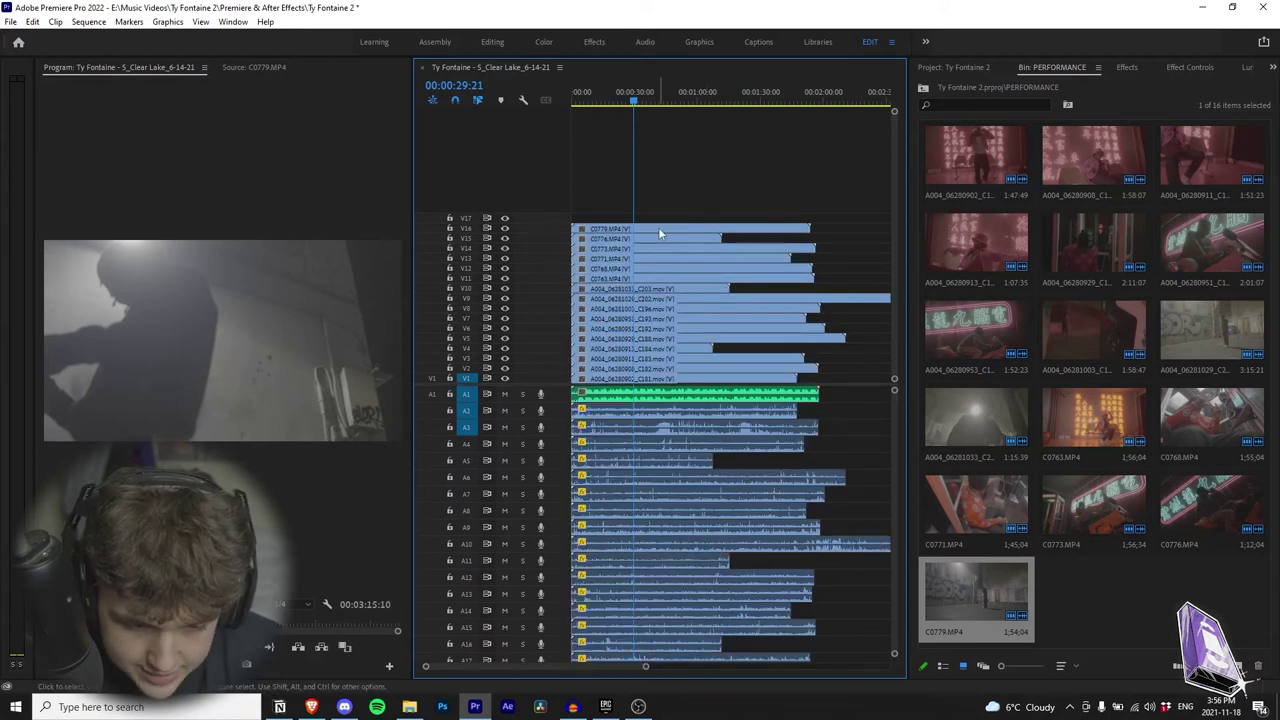
{"action": "left_click", "coordinate": [682, 188]}
Step: Drag the C0779/C0776, following, V9 and V6 clips later into a descending staircase
{"action": "left_click_drag", "start_coordinate": [690, 230], "coordinate": [862, 252]}
{"action": "left_click_drag", "start_coordinate": [578, 258], "coordinate": [708, 268]}
{"action": "left_click_drag", "start_coordinate": [578, 278], "coordinate": [696, 278]}
{"action": "left_click_drag", "start_coordinate": [578, 288], "coordinate": [684, 288]}
{"action": "left_click_drag", "start_coordinate": [578, 298], "coordinate": [727, 312]}
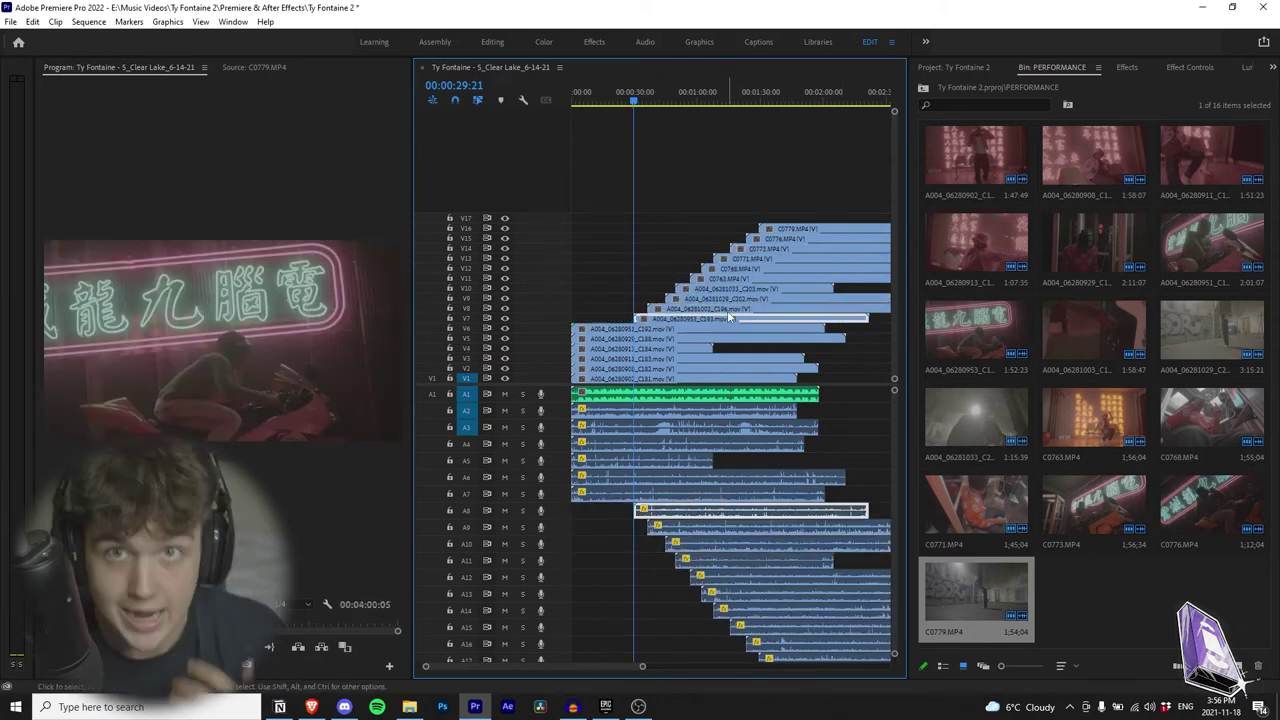
{"action": "left_click", "coordinate": [647, 330]}
{"action": "left_click_drag", "start_coordinate": [655, 338], "coordinate": [614, 371]}
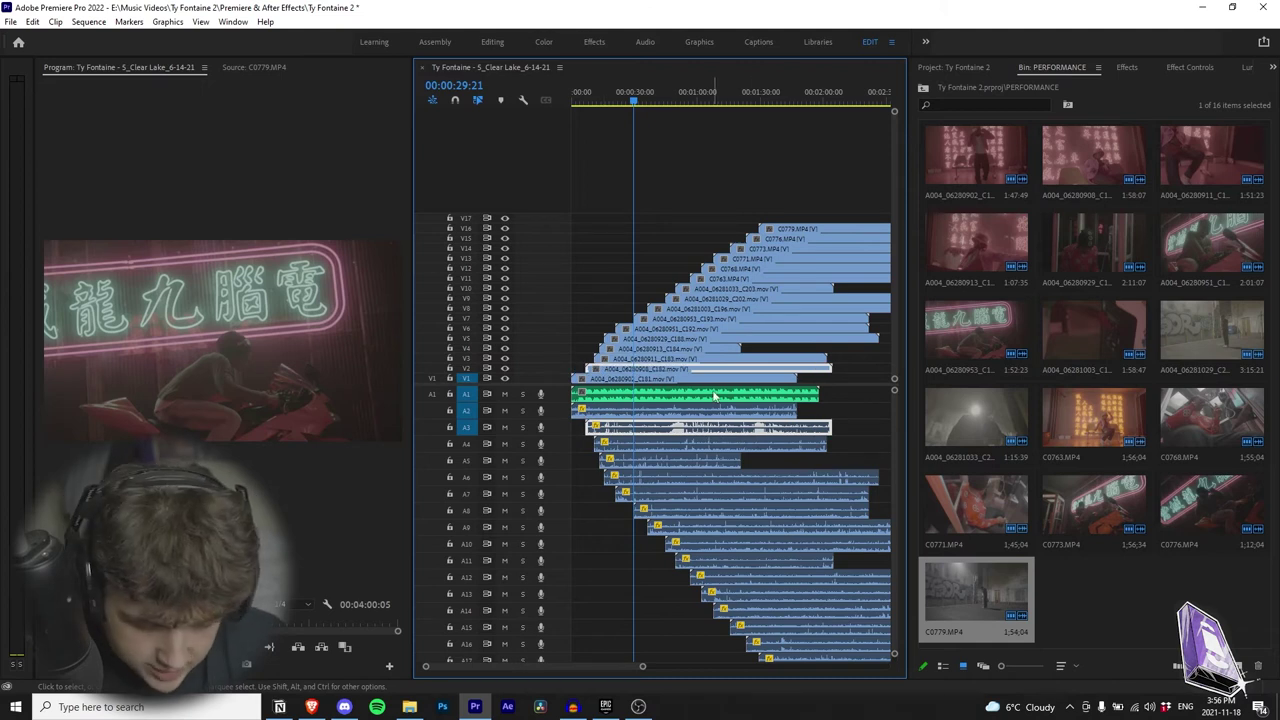
Step: Select all clips and synchronize them to each other by Audio
{"action": "key", "text": "ctrl+a"}
{"action": "scroll", "coordinate": [718, 668], "scroll_direction": "down", "scroll_amount": 2}
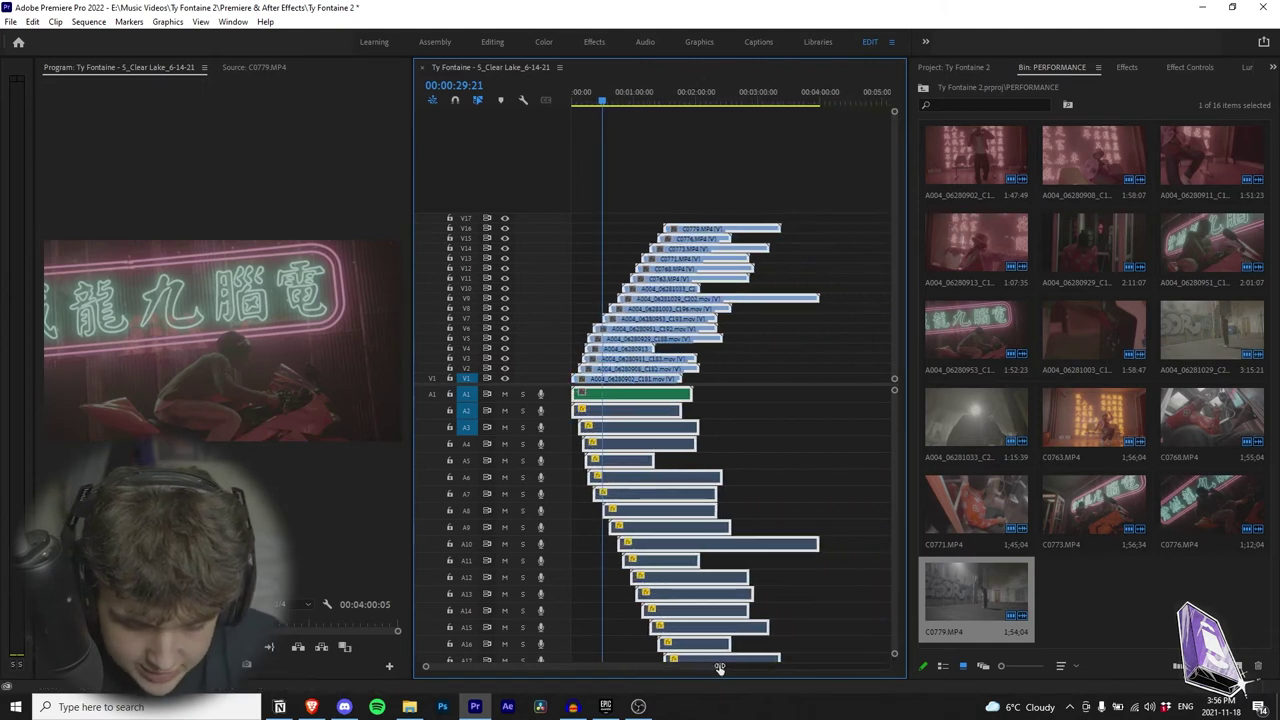
{"action": "scroll", "coordinate": [718, 668], "scroll_direction": "up", "scroll_amount": 1}
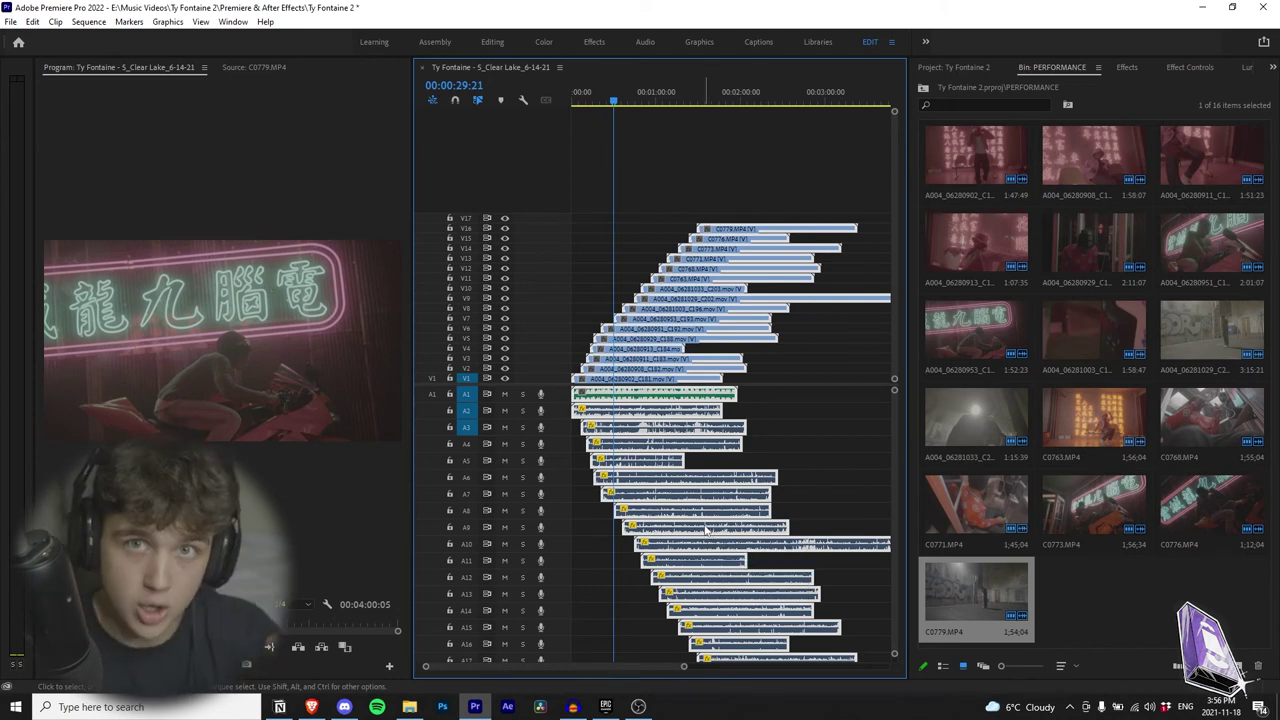
{"action": "right_click", "coordinate": [660, 530]}
{"action": "left_click", "coordinate": [720, 292]}
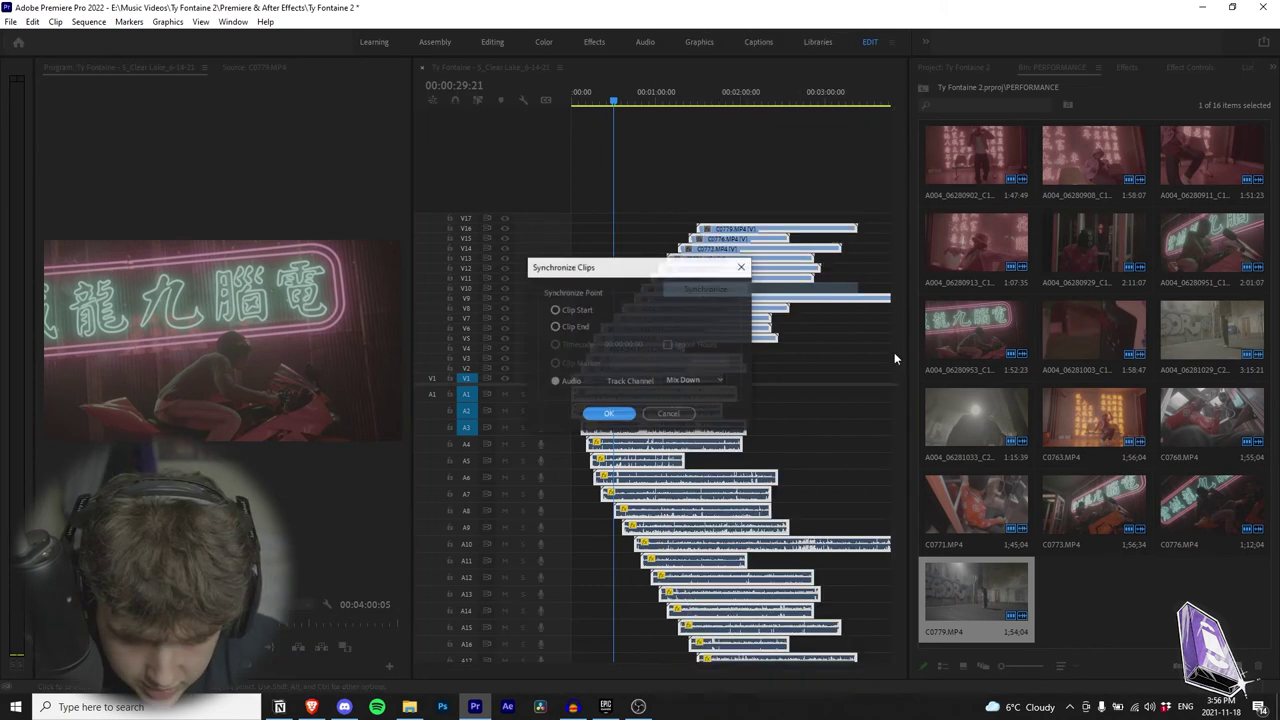
{"action": "left_click", "coordinate": [609, 414]}
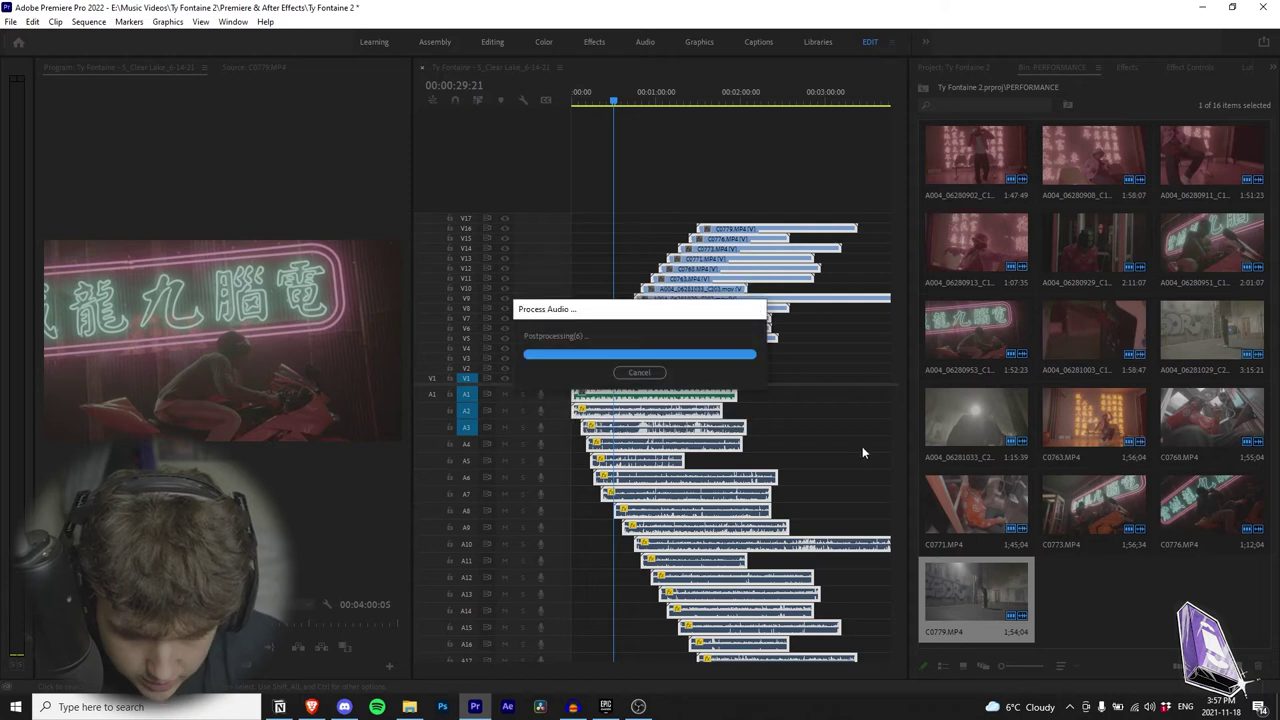
Step: Scrub to about 53 seconds, play back to check sync, and select the C203 clip
{"action": "left_click_drag", "start_coordinate": [632, 90], "coordinate": [647, 92]}
{"action": "key", "text": "space"}
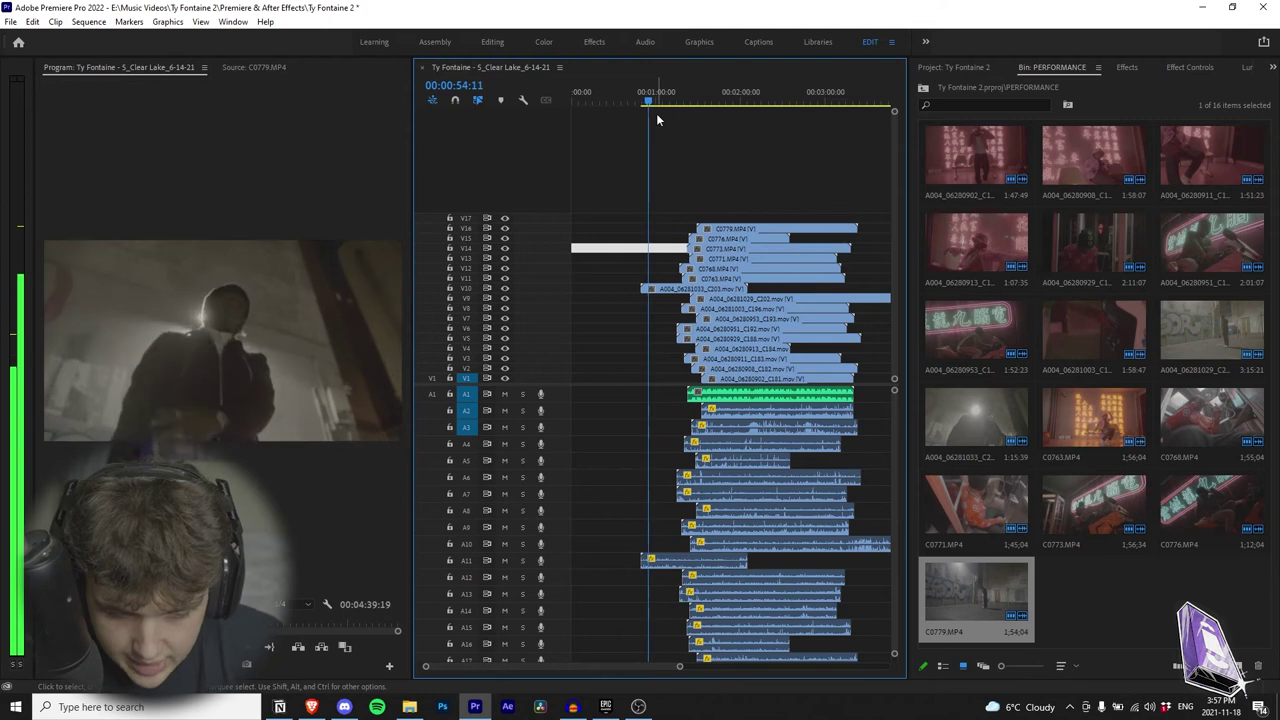
{"action": "left_click", "coordinate": [662, 289]}
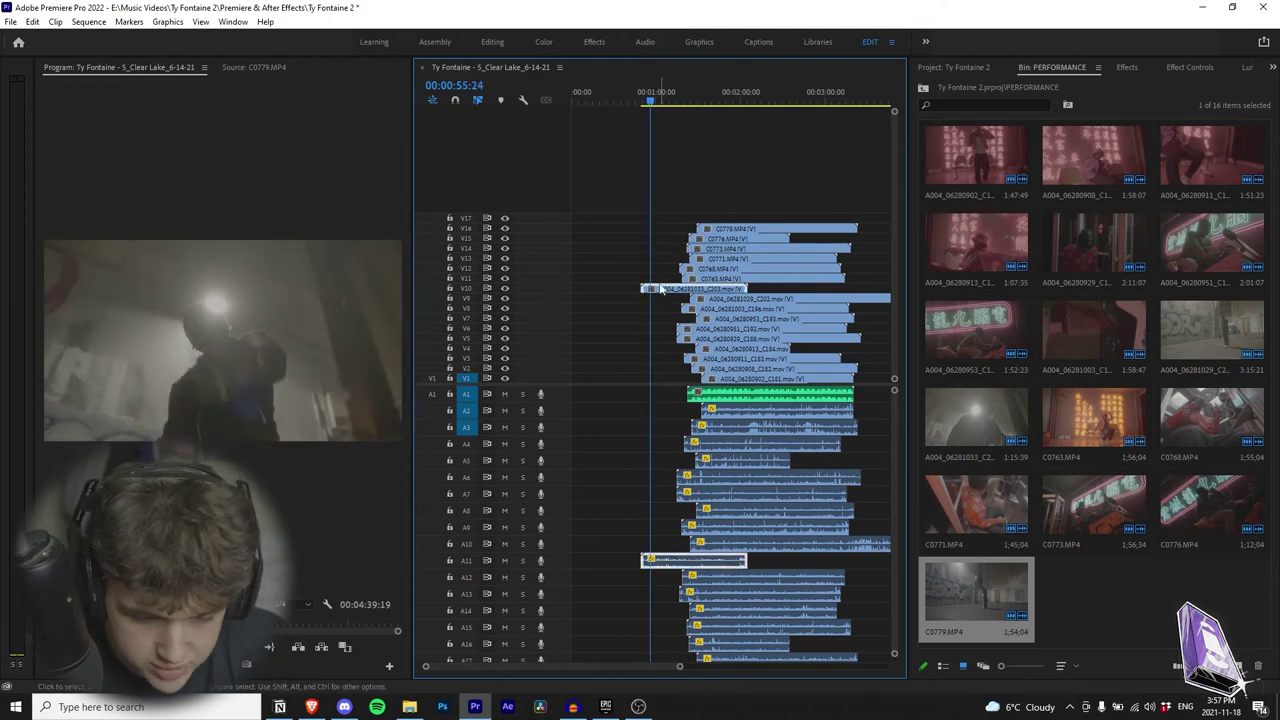
Step: Apply an audio gain change to the C203 clip and play it back
{"action": "right_click", "coordinate": [666, 298]}
{"action": "left_click", "coordinate": [712, 401]}
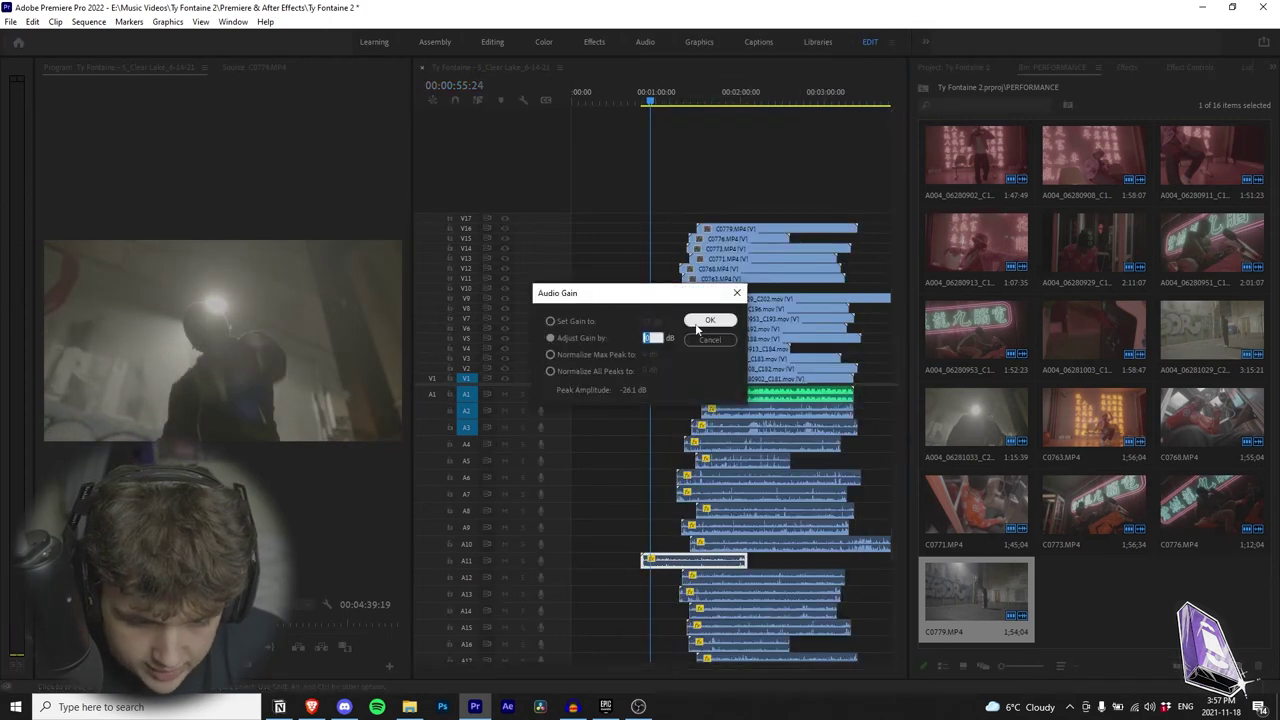
{"action": "key", "text": "Return"}
{"action": "key", "text": "space"}
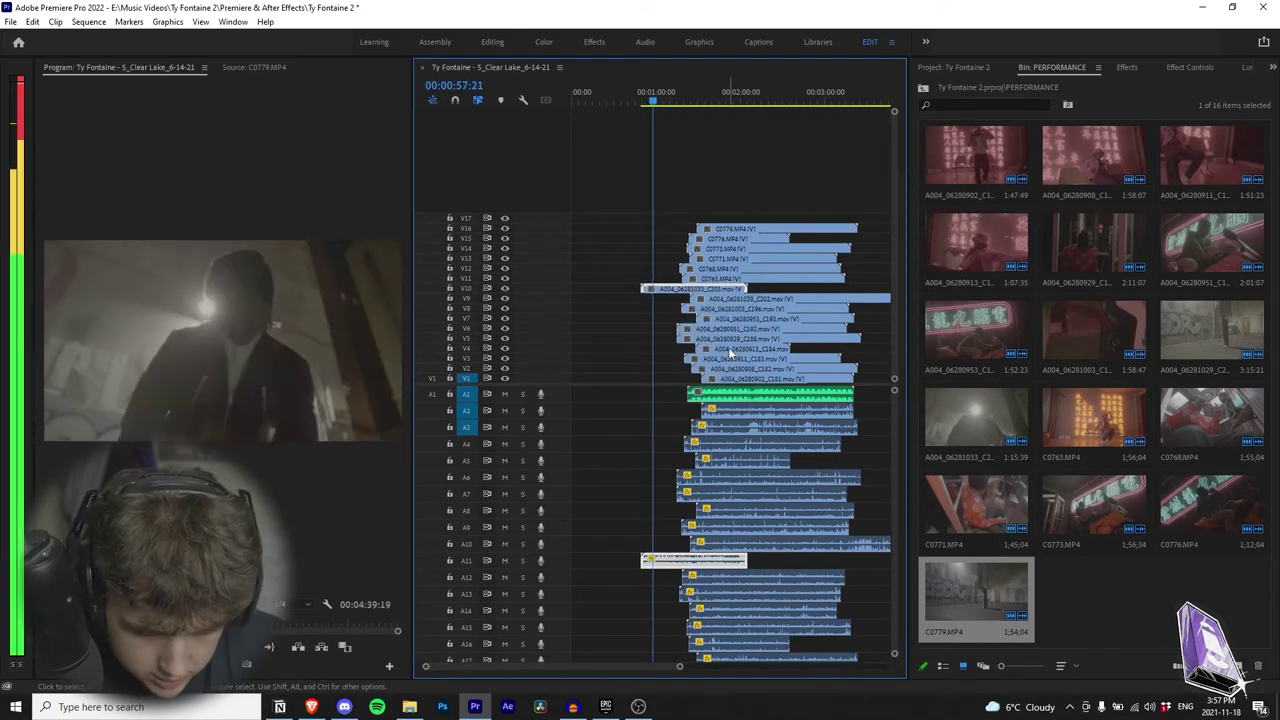
{"action": "key", "text": "space"}
Step: Retry syncing by Audio, dismiss the no-match warning, and select the stacked clips
{"action": "right_click", "coordinate": [783, 404]}
{"action": "left_click", "coordinate": [800, 293]}
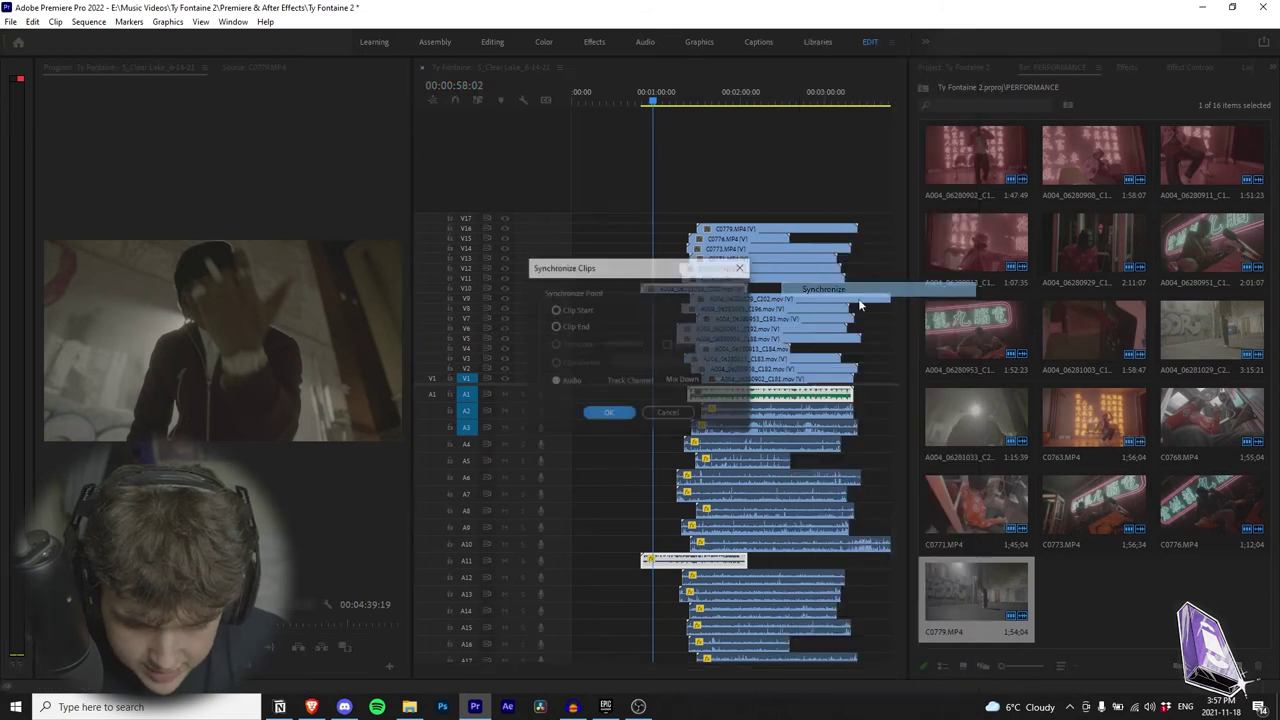
{"action": "left_click", "coordinate": [609, 414]}
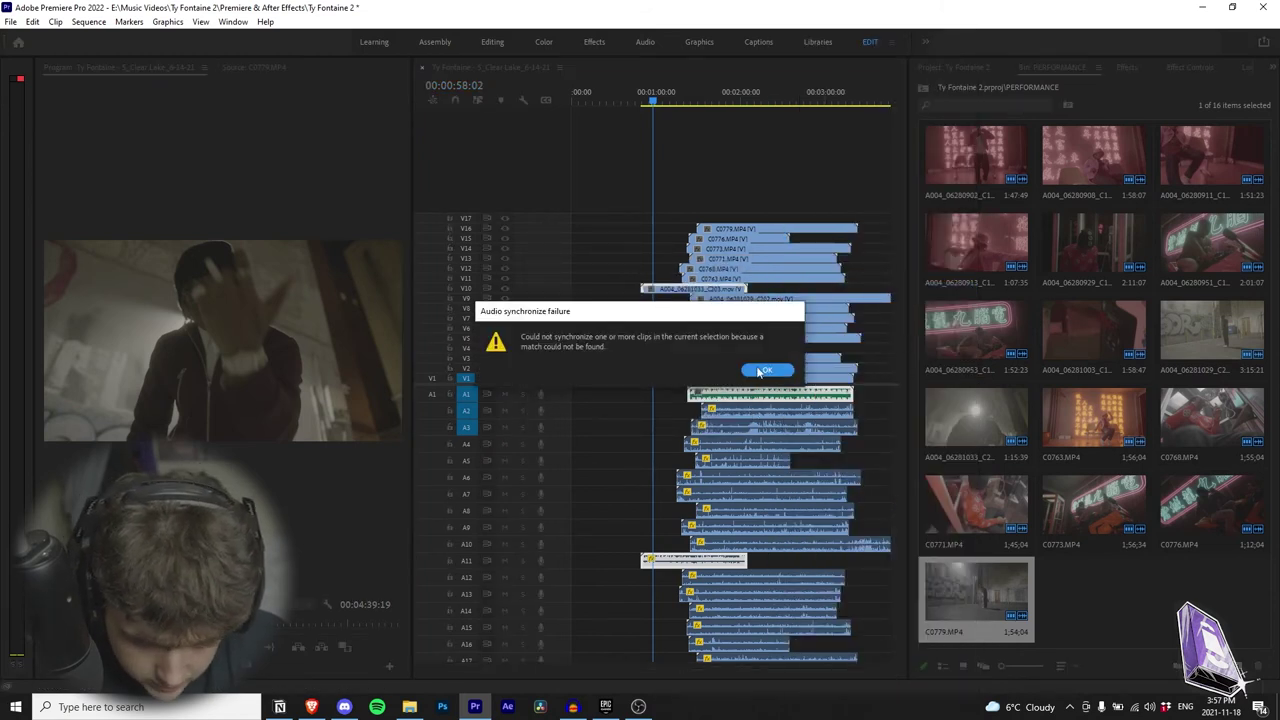
{"action": "left_click", "coordinate": [764, 371]}
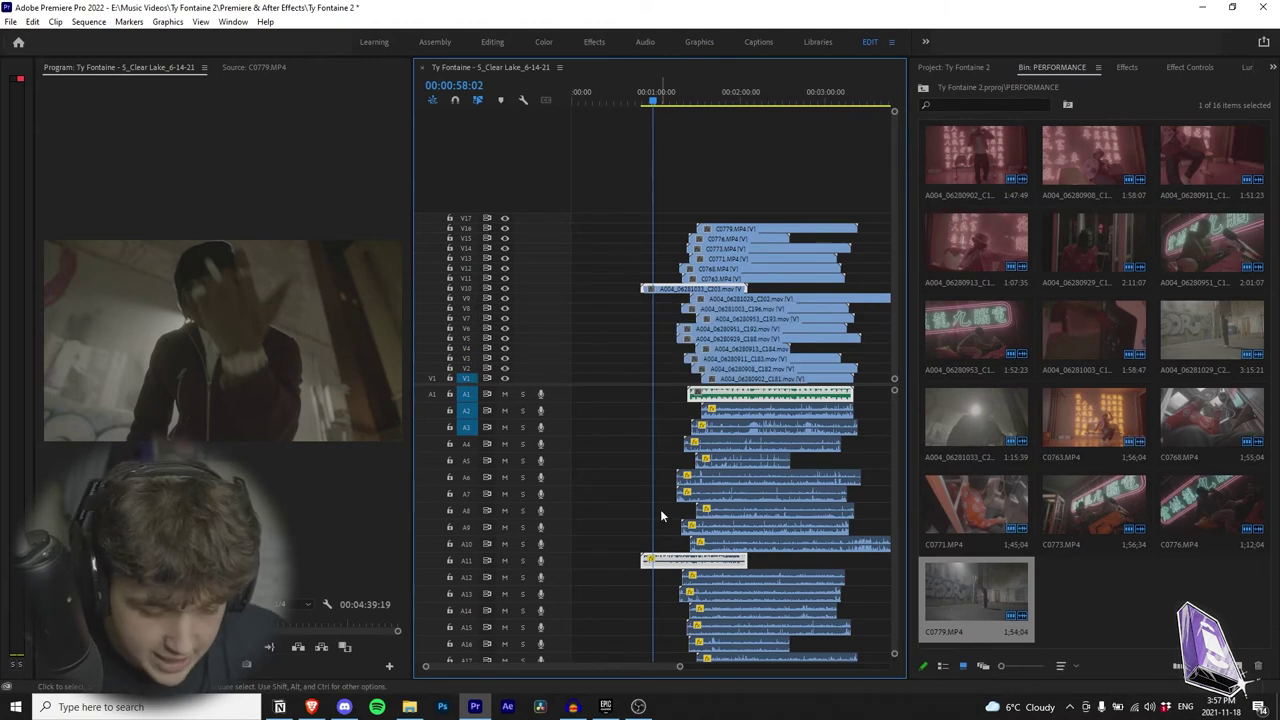
{"action": "left_click_drag", "start_coordinate": [783, 192], "coordinate": [640, 401]}
Step: Return the playhead to the start and select the song clip on V1 and A1
{"action": "left_click", "coordinate": [619, 176]}
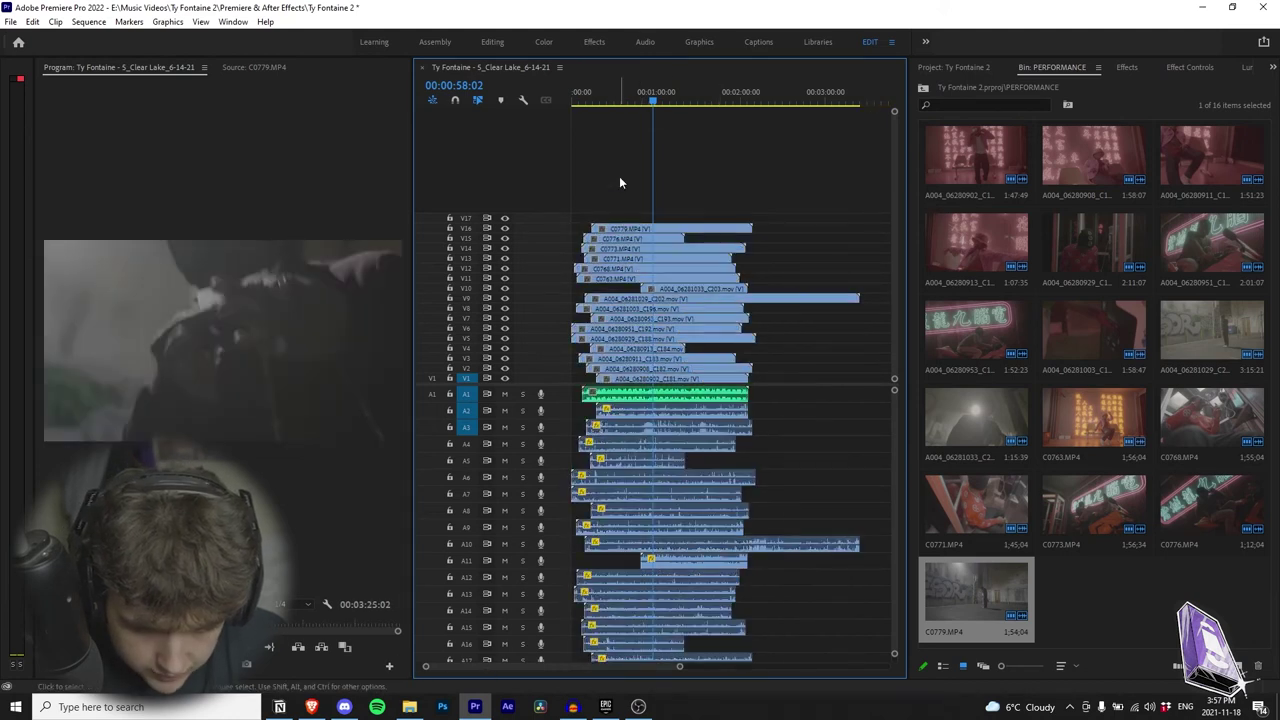
{"action": "key", "text": "Home"}
{"action": "left_click", "coordinate": [665, 404]}
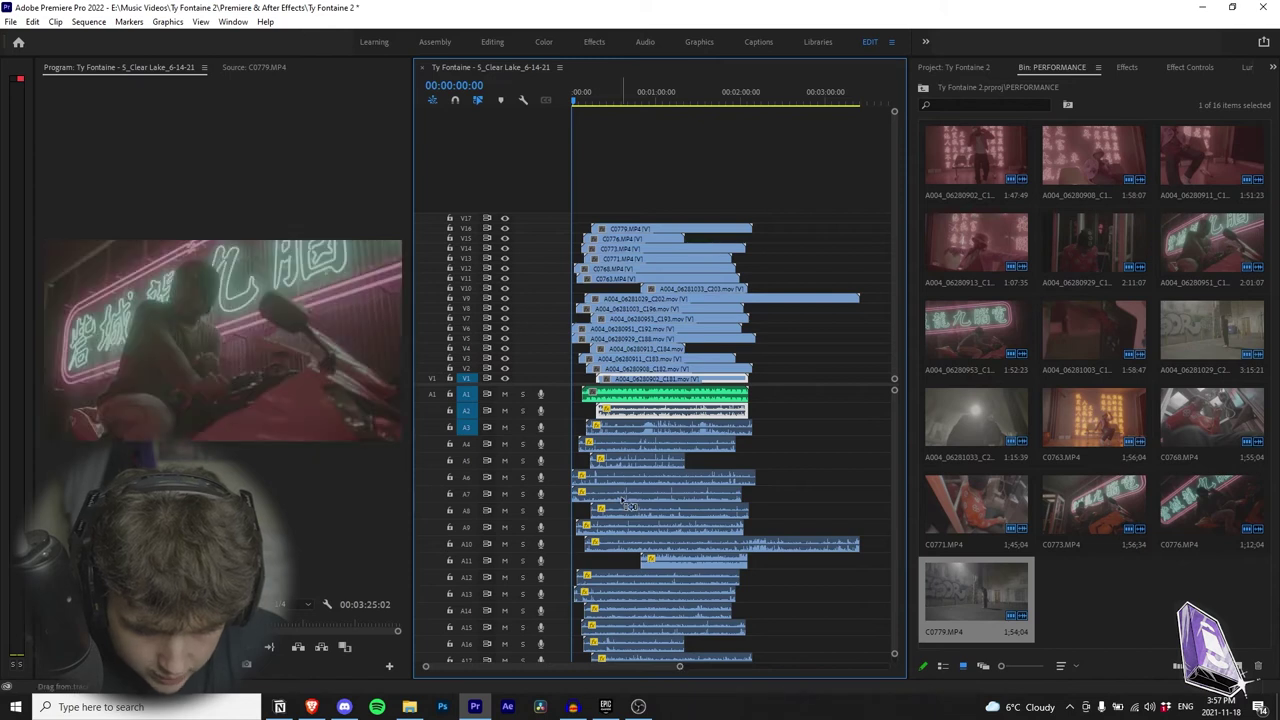
{"action": "scroll", "coordinate": [622, 490], "scroll_direction": "up", "scroll_amount": 5}
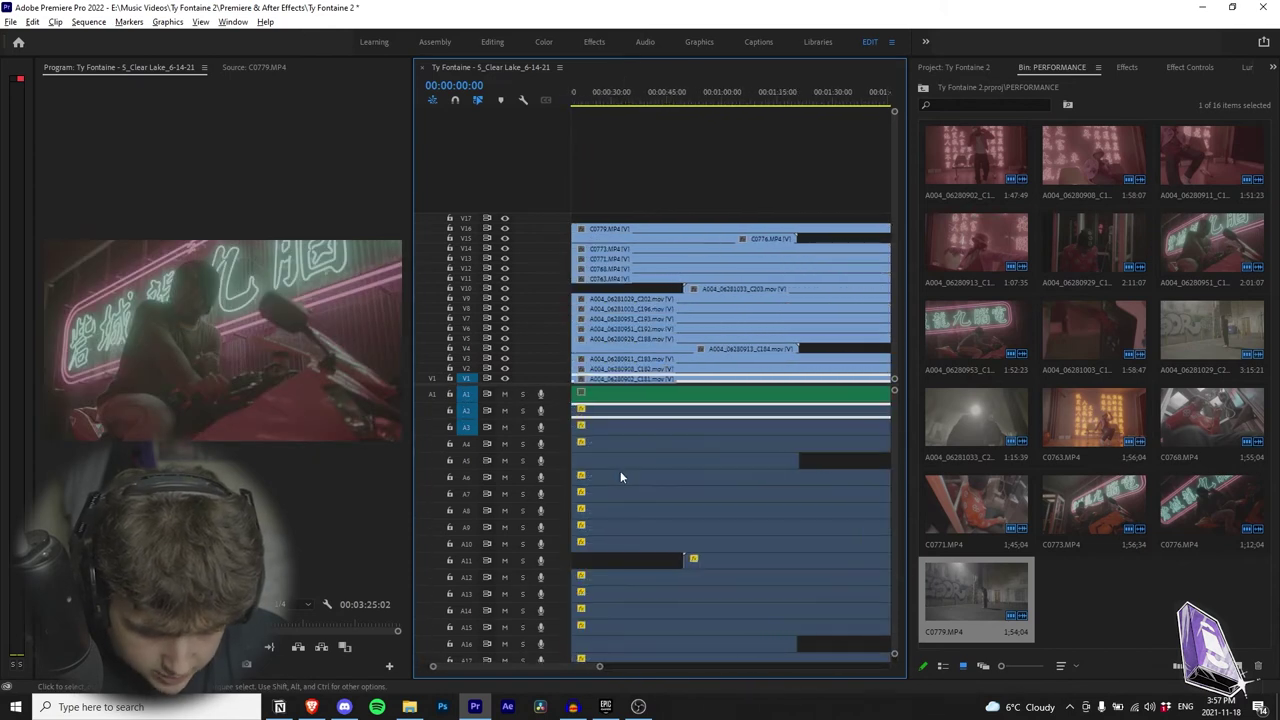
{"action": "left_click_drag", "start_coordinate": [568, 658], "coordinate": [491, 664]}
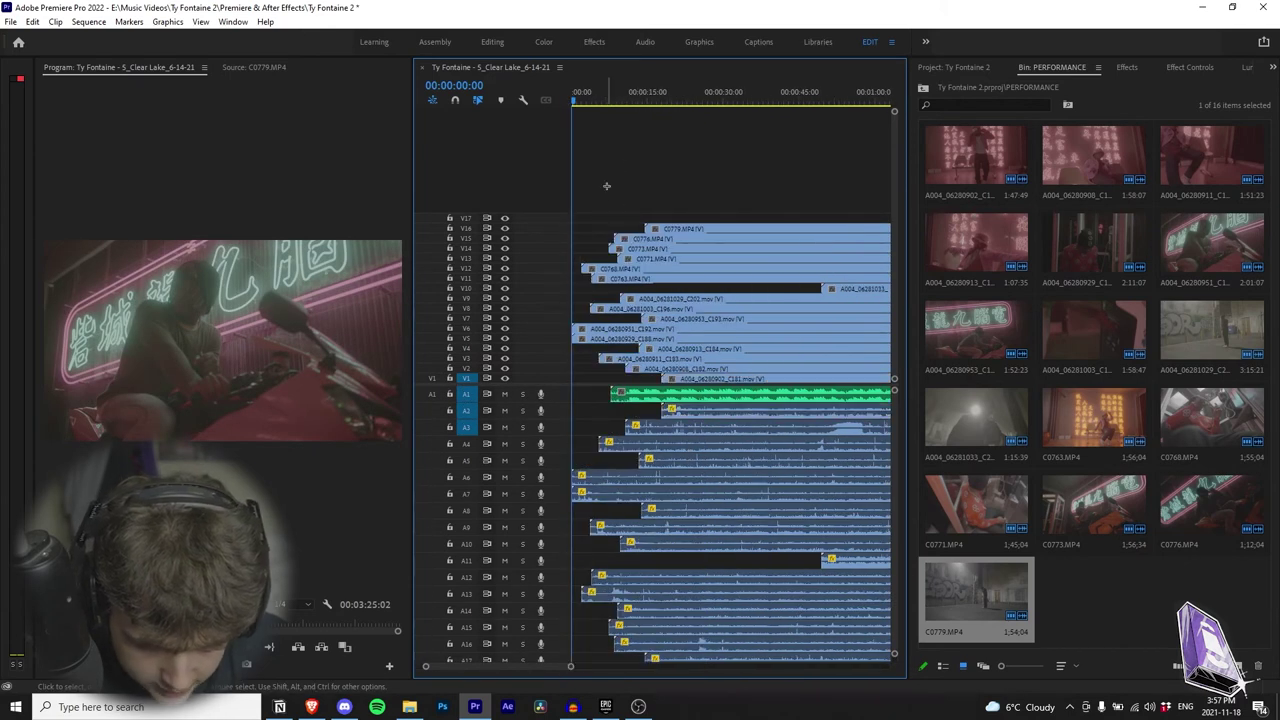
Step: Trim the start of a video clip
{"action": "left_click_drag", "start_coordinate": [579, 331], "coordinate": [614, 341]}
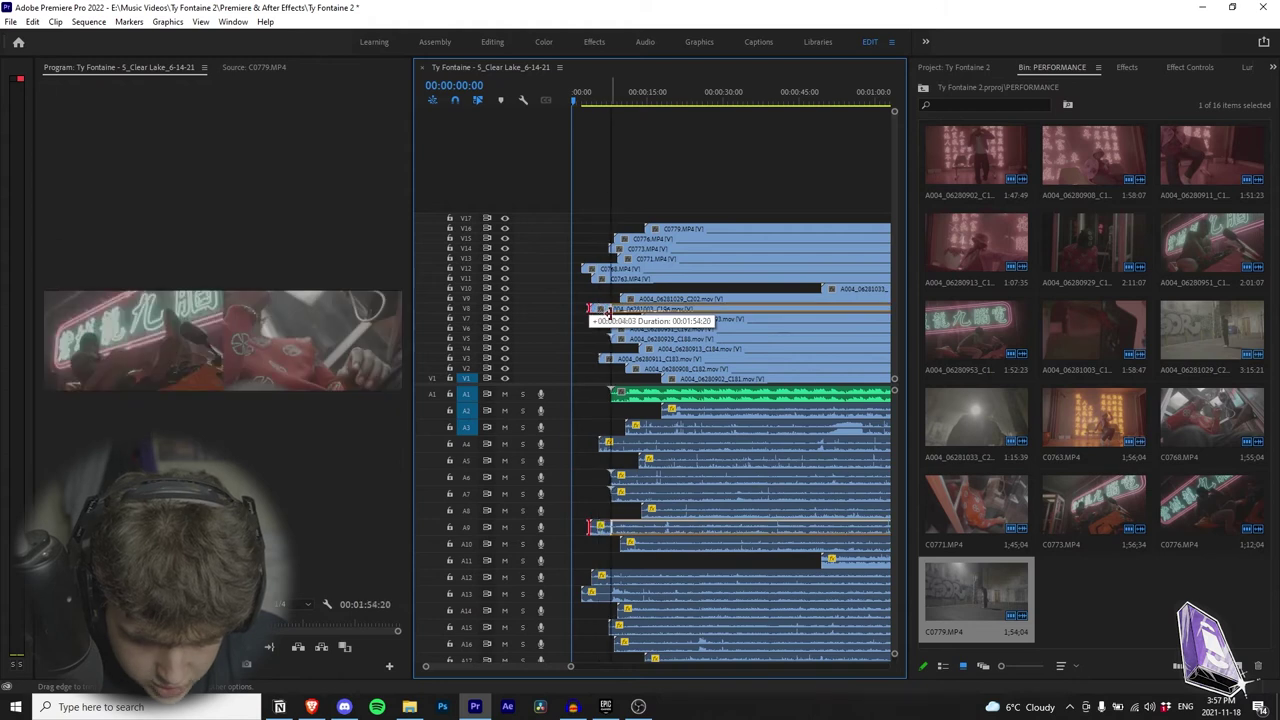
{"action": "left_click_drag", "start_coordinate": [607, 314], "coordinate": [655, 252]}
{"action": "left_click", "coordinate": [603, 353]}
Step: Move all clips so the sequence starts at 00:00, then nudge C203 slightly earlier
{"action": "key", "text": "ctrl+a"}
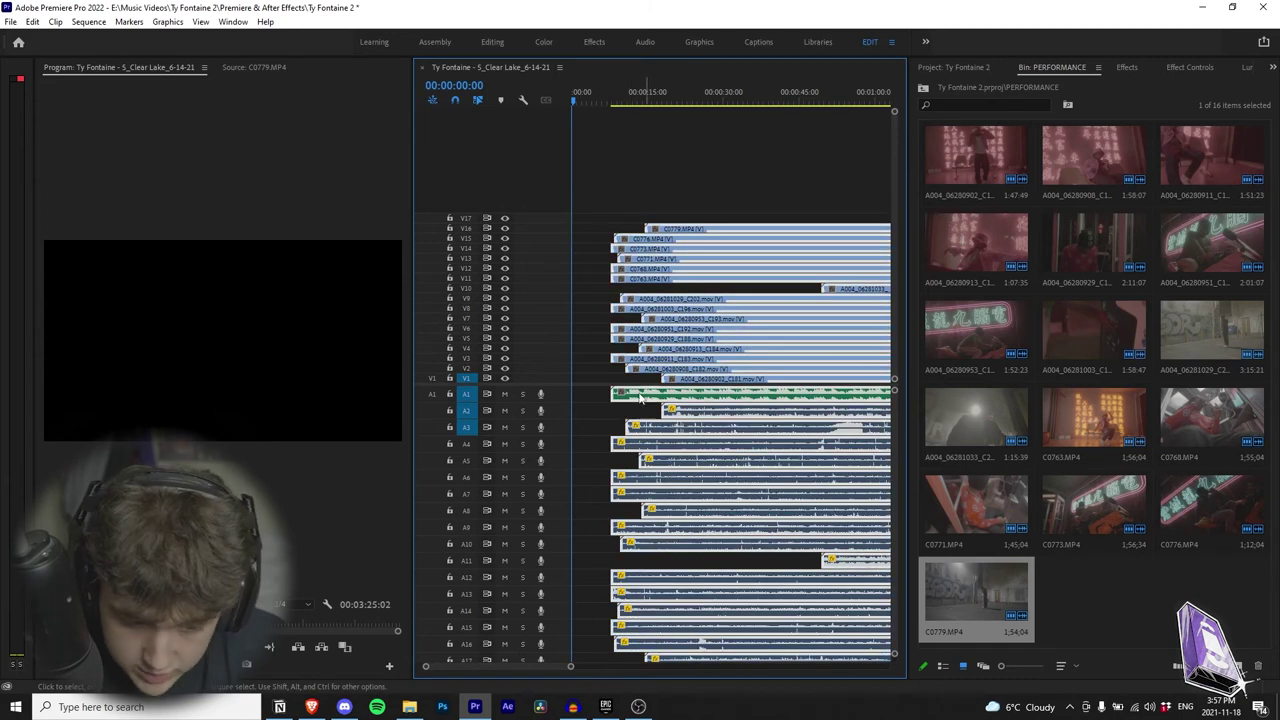
{"action": "left_click_drag", "start_coordinate": [641, 398], "coordinate": [601, 398]}
{"action": "key", "text": "backslash"}
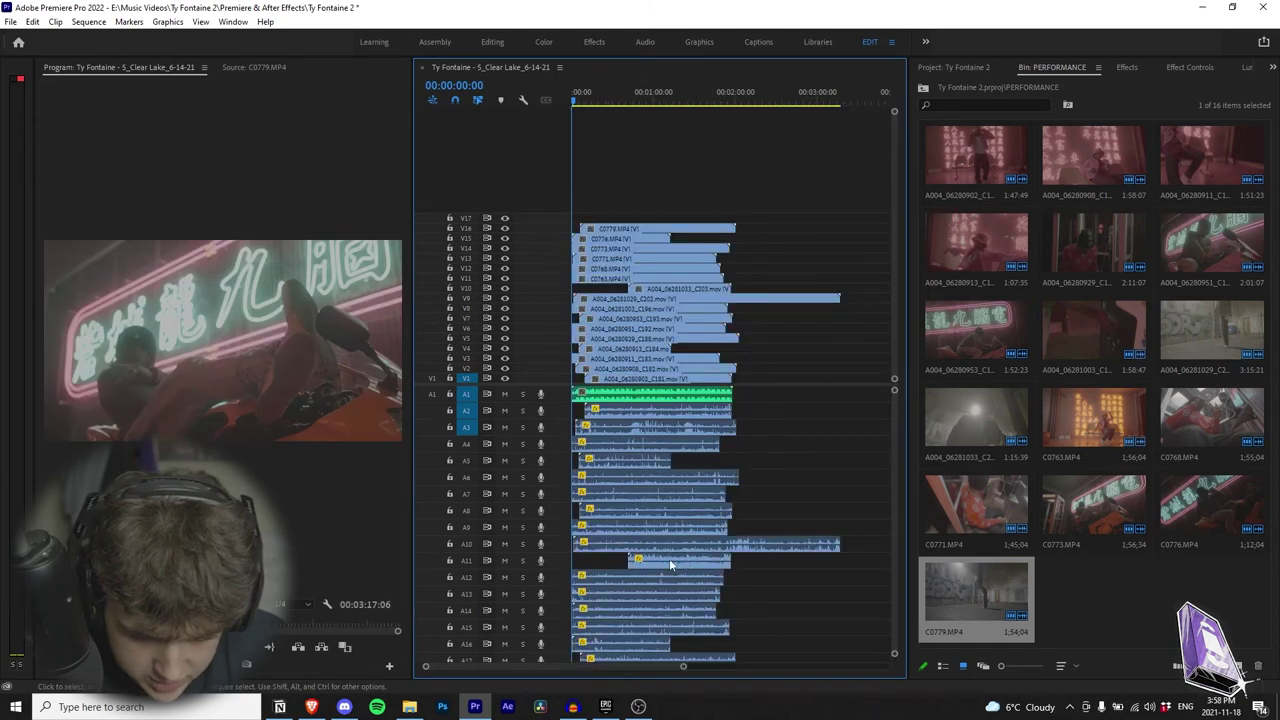
{"action": "left_click_drag", "start_coordinate": [669, 563], "coordinate": [663, 563]}
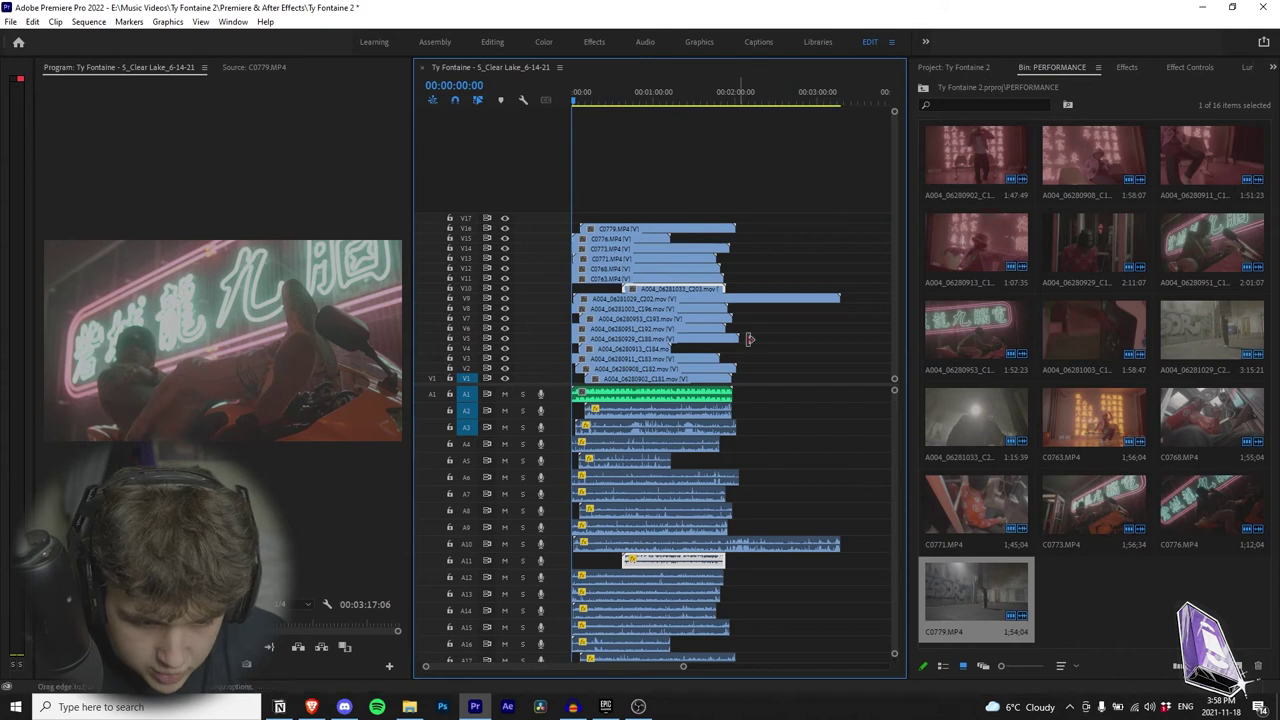
Step: Disable the C203 clip and move the other stacked clips about 30 seconds earlier
{"action": "right_click", "coordinate": [697, 560]}
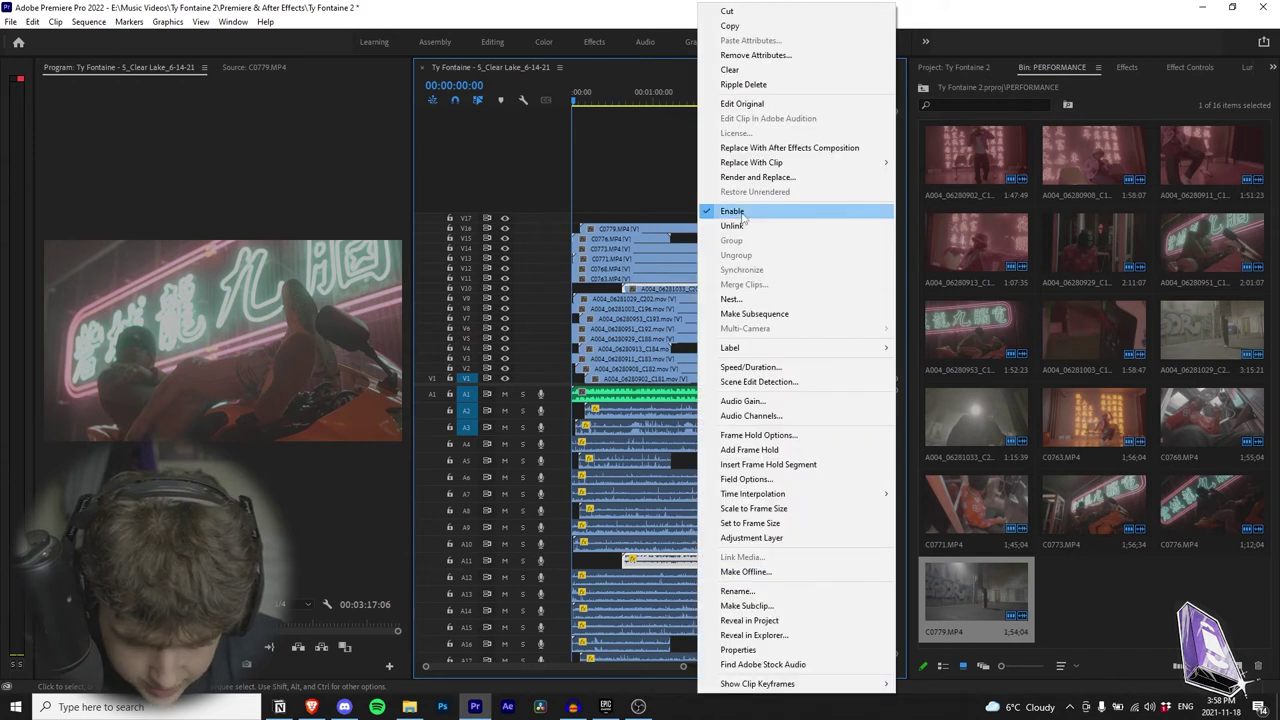
{"action": "left_click", "coordinate": [755, 207]}
{"action": "left_click_drag", "start_coordinate": [684, 179], "coordinate": [622, 270]}
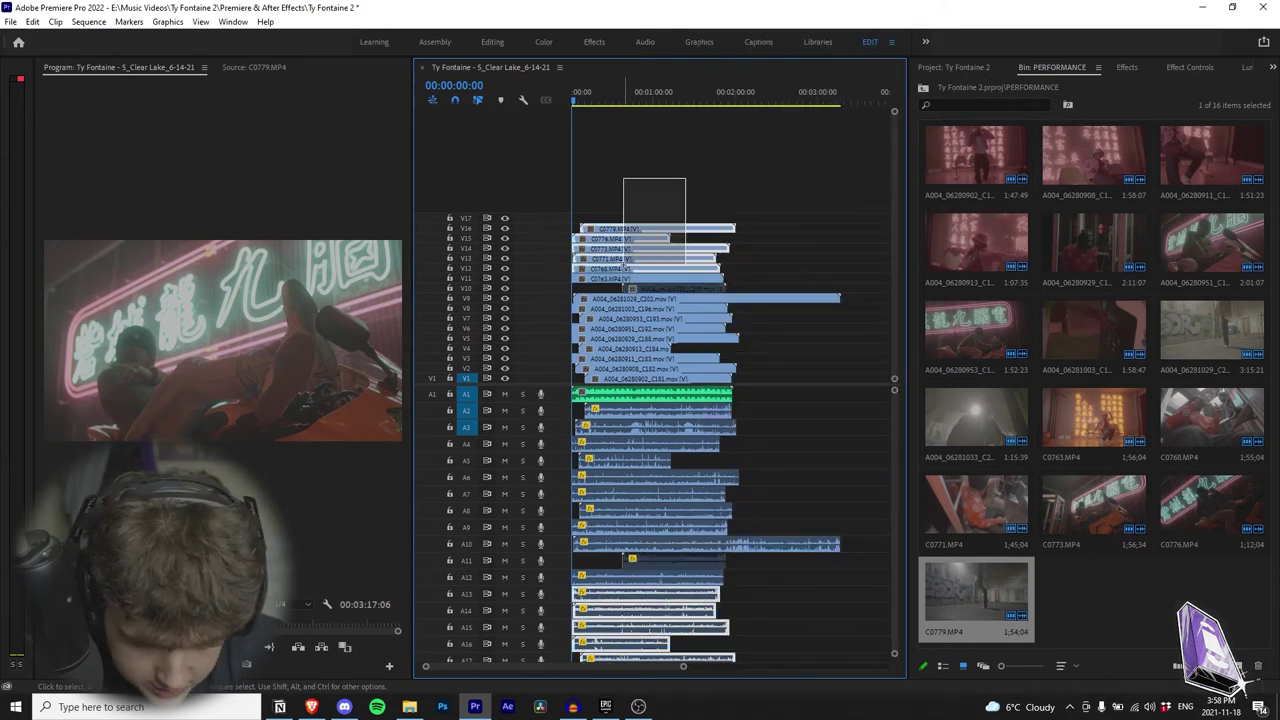
{"action": "left_click_drag", "start_coordinate": [882, 307], "coordinate": [638, 378]}
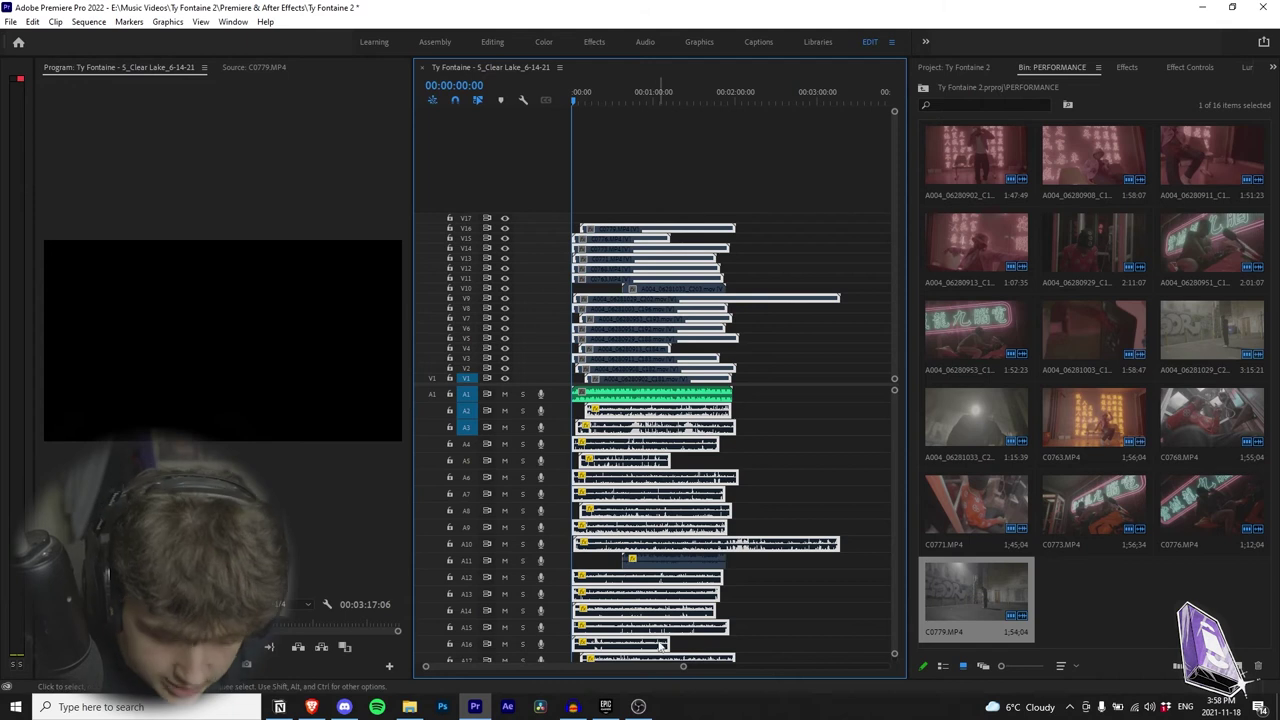
{"action": "scroll", "coordinate": [681, 672], "scroll_direction": "up", "scroll_amount": 3}
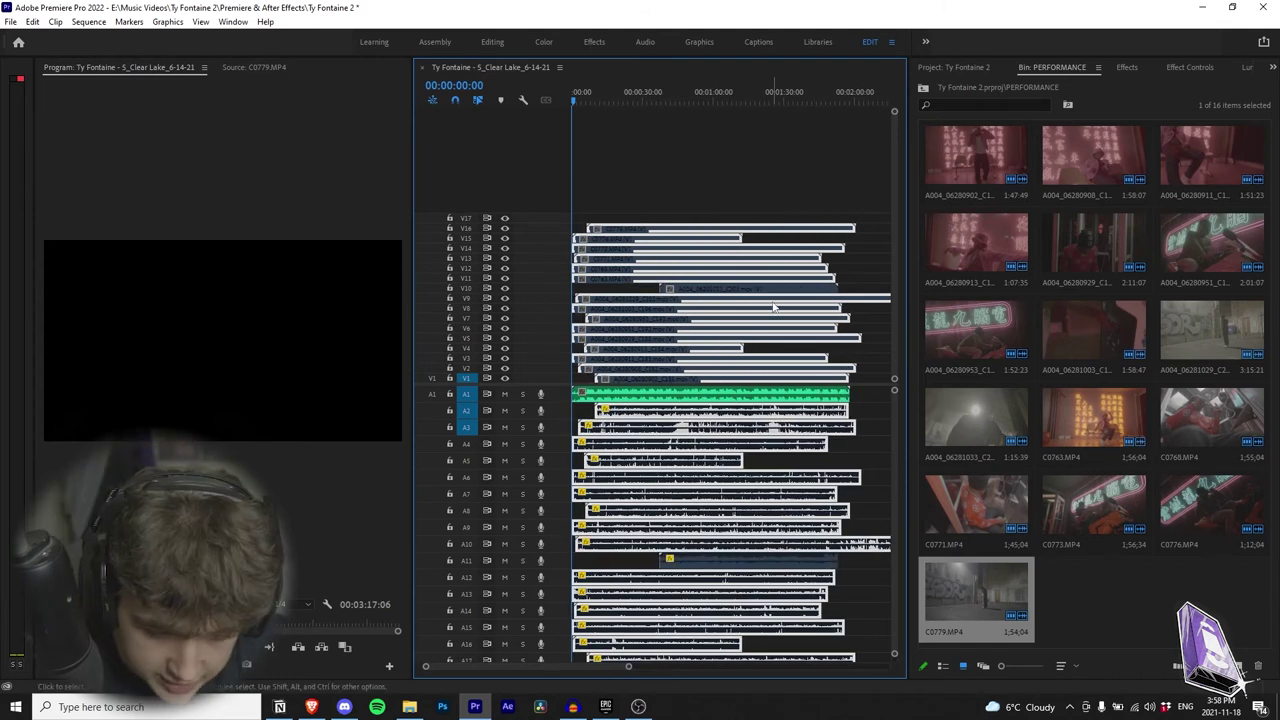
{"action": "left_click_drag", "start_coordinate": [675, 297], "coordinate": [585, 296]}
Step: Play back the first few seconds repeatedly from about 00:00:03:21 to check sync
{"action": "key", "text": "equal"}
{"action": "key", "text": "equal"}
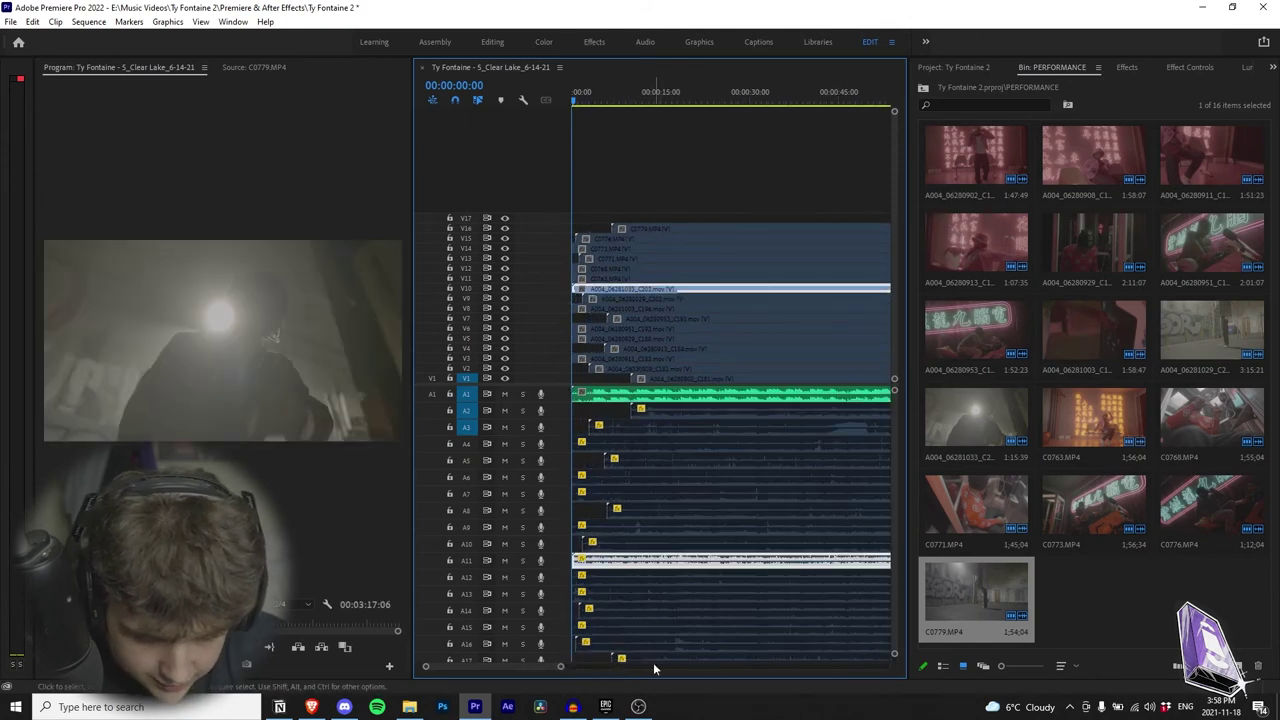
{"action": "key", "text": "space"}
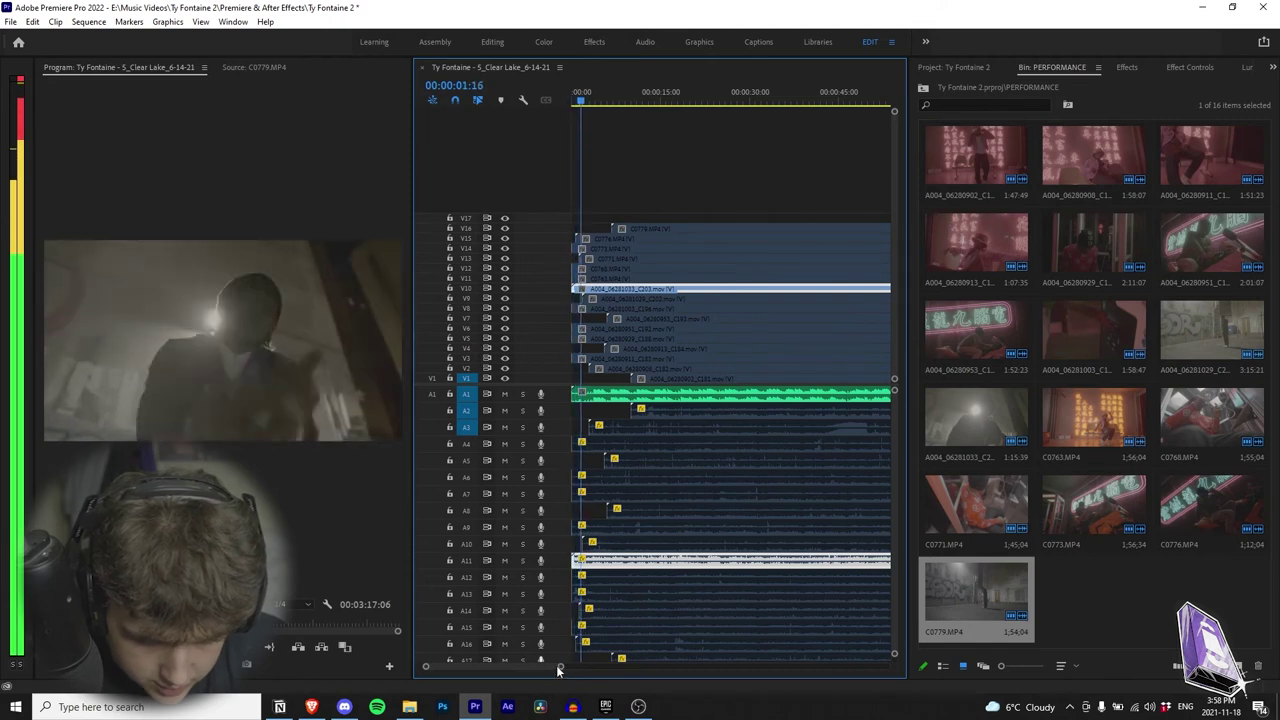
{"action": "left_click", "coordinate": [652, 398]}
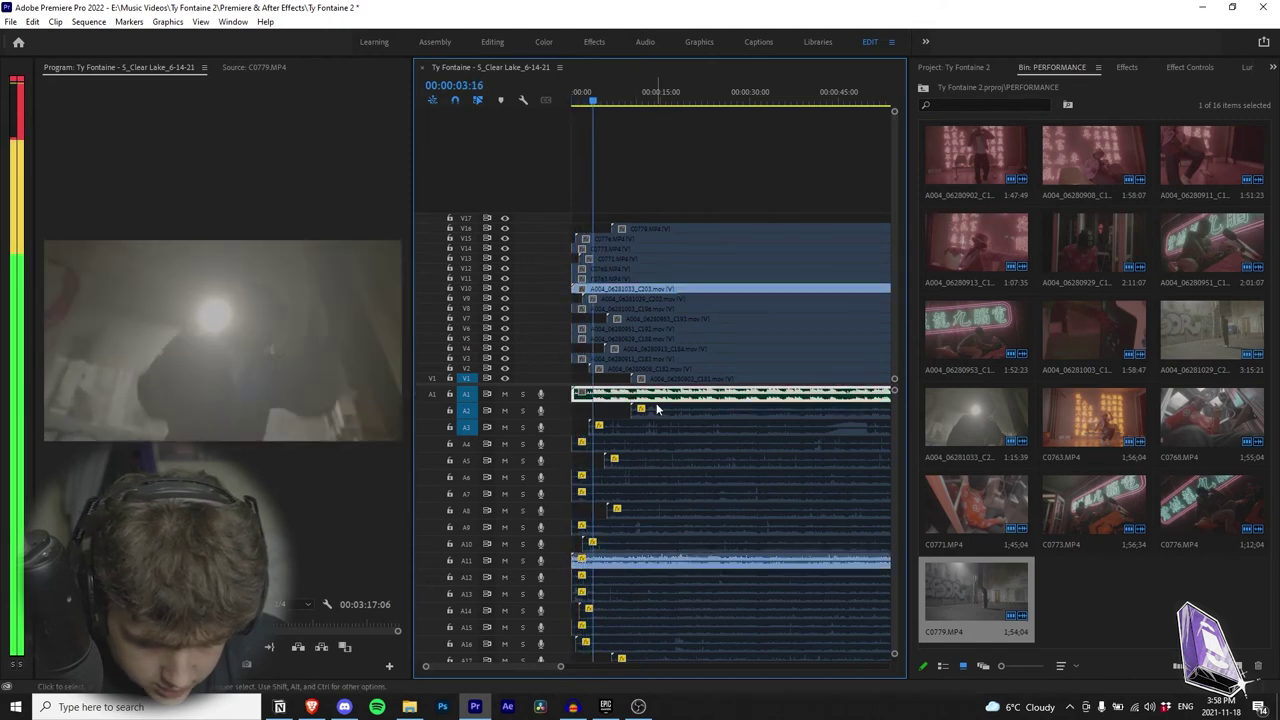
{"action": "key", "text": "space"}
{"action": "key", "text": "Home"}
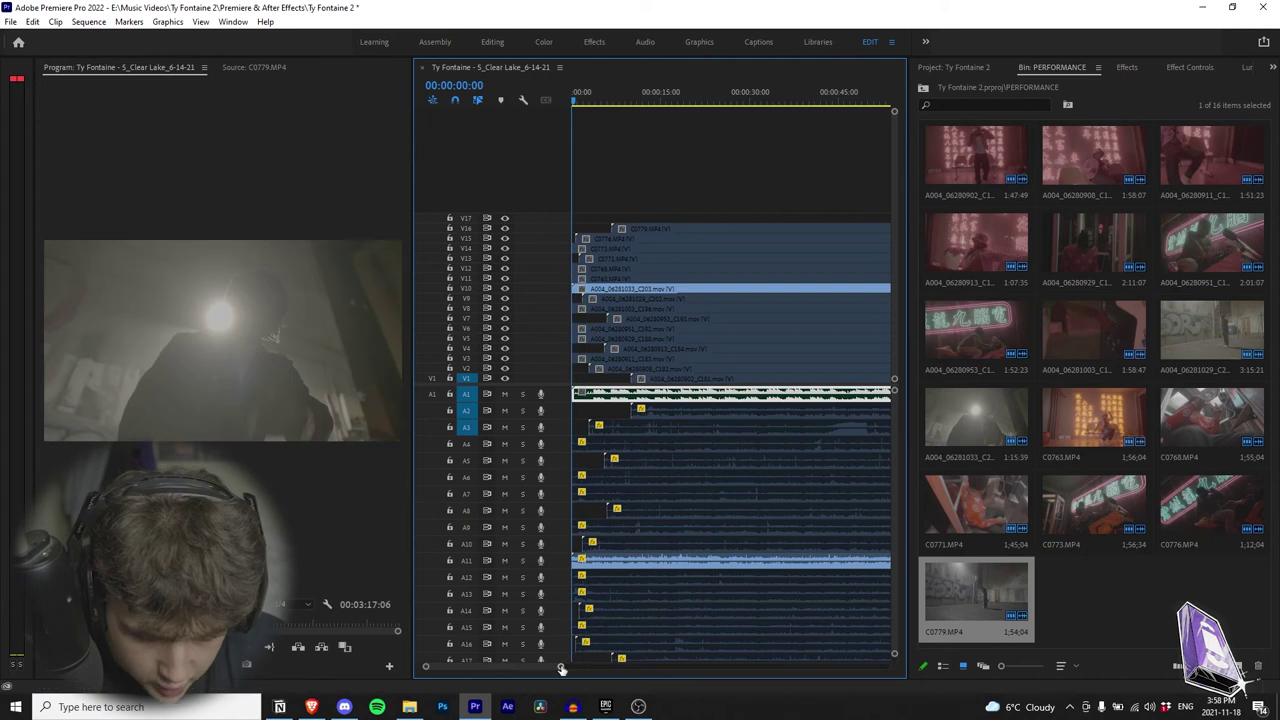
{"action": "left_click_drag", "start_coordinate": [561, 667], "coordinate": [455, 667]}
{"action": "left_click", "coordinate": [703, 101]}
{"action": "key", "text": "space"}
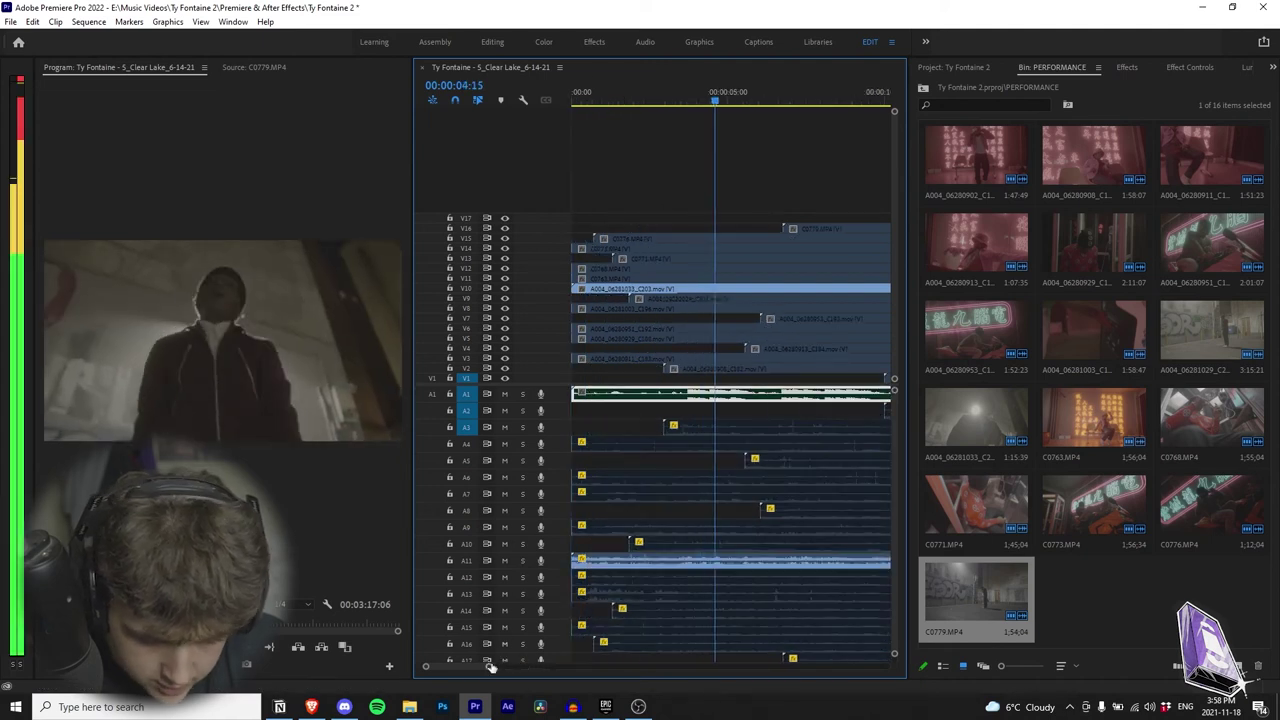
{"action": "left_click", "coordinate": [693, 90]}
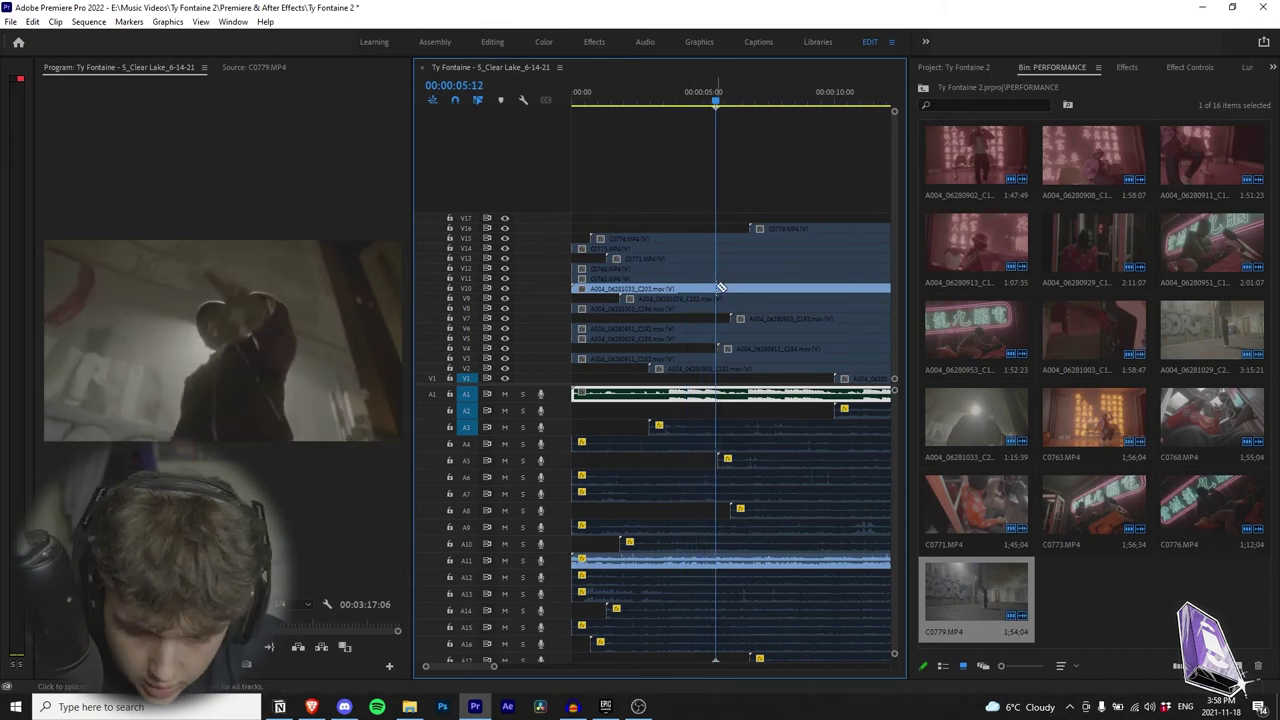
{"action": "left_click", "coordinate": [674, 100]}
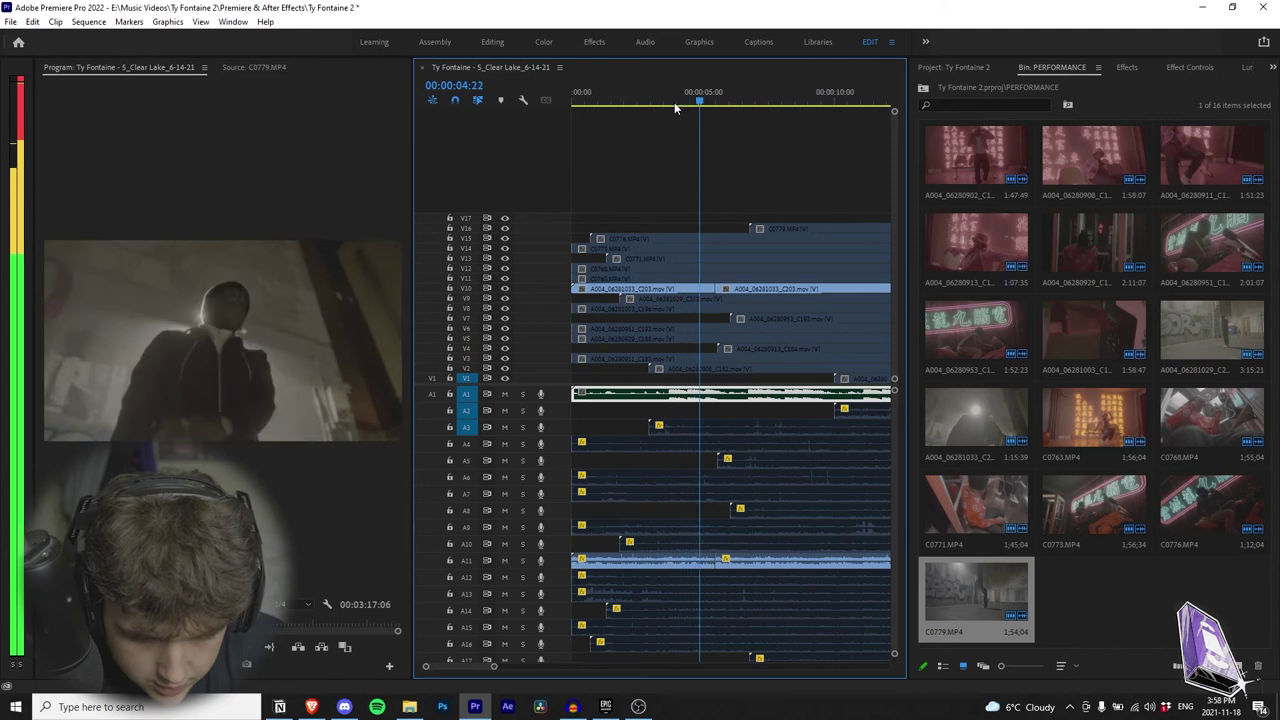
{"action": "left_click", "coordinate": [673, 104]}
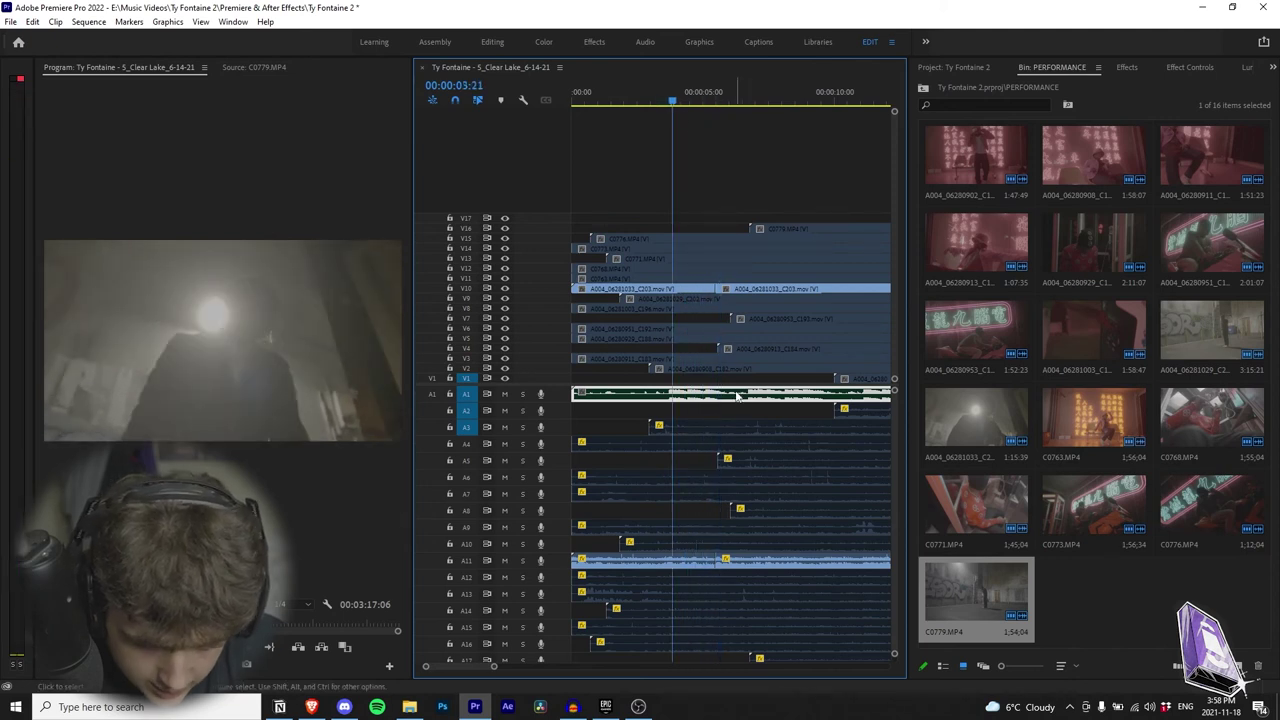
Step: Move the C203 clip on V10 to start at 00:00:37:09 and play to check it
{"action": "left_click", "coordinate": [755, 288]}
{"action": "key", "text": "space"}
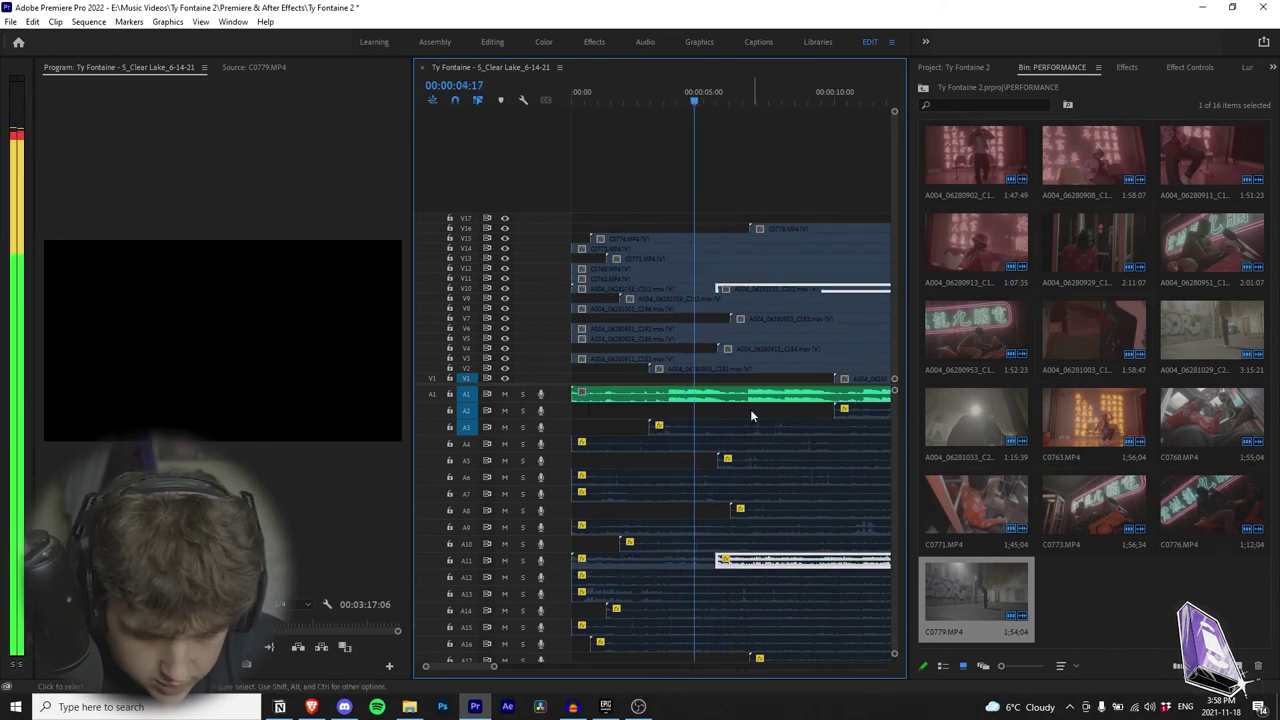
{"action": "left_click_drag", "start_coordinate": [493, 665], "coordinate": [588, 663]}
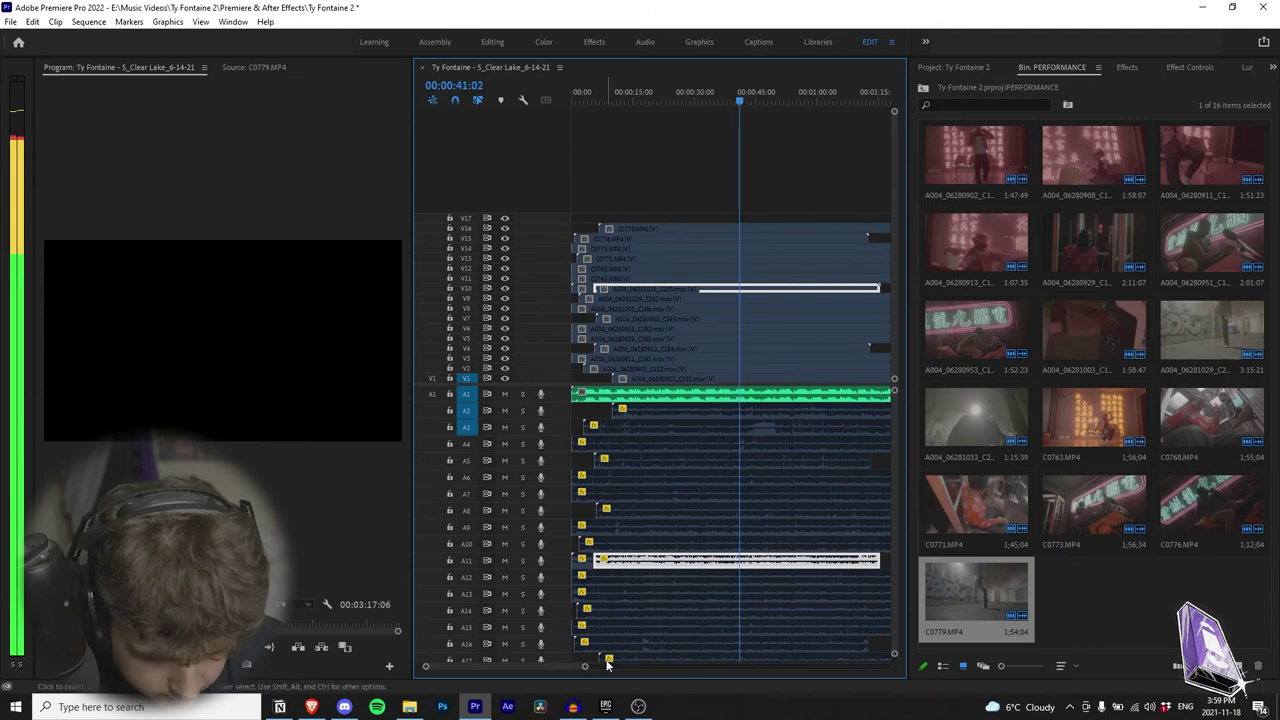
{"action": "key", "text": "="}
{"action": "key", "text": "space"}
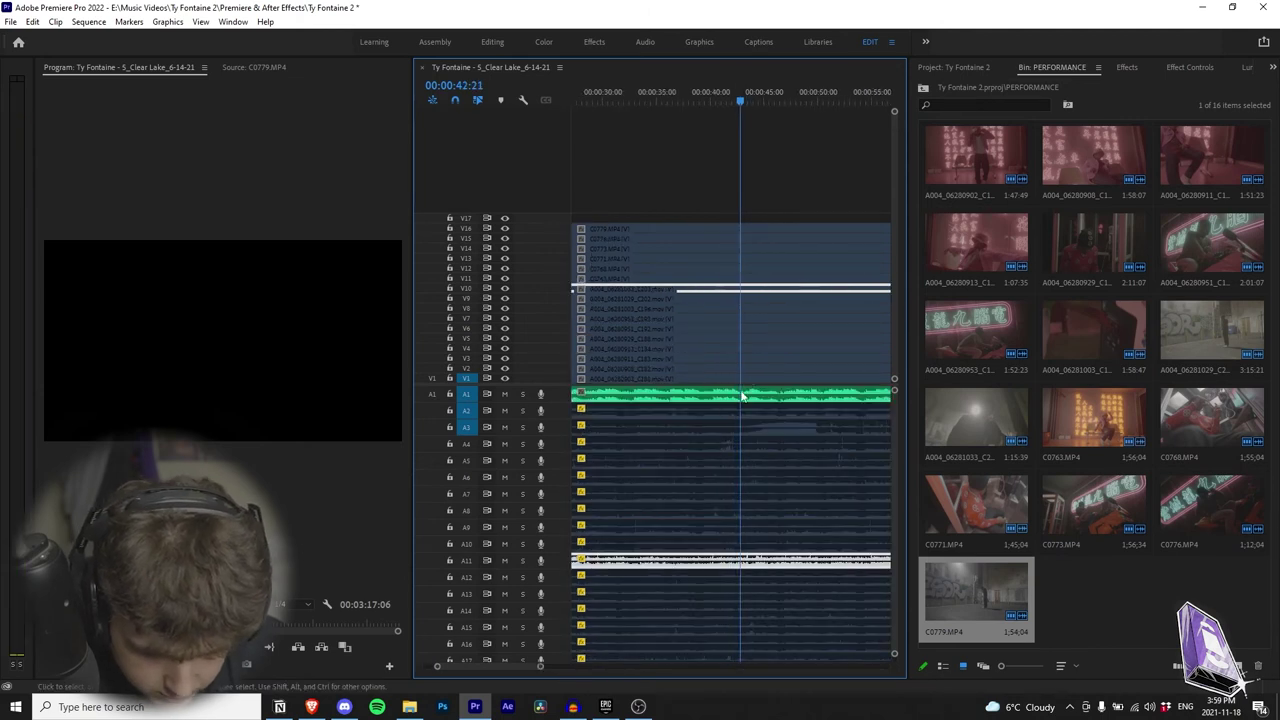
{"action": "left_click_drag", "start_coordinate": [538, 662], "coordinate": [615, 666]}
{"action": "left_click_drag", "start_coordinate": [609, 292], "coordinate": [672, 286]}
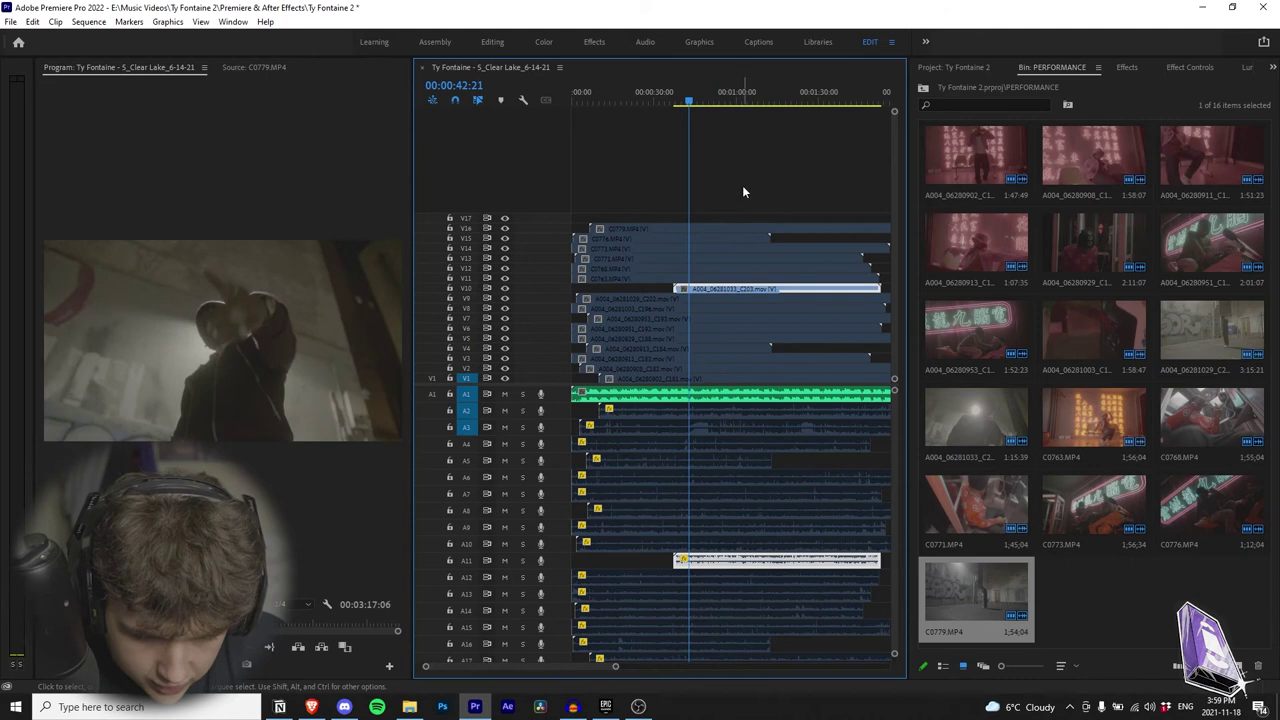
{"action": "key", "text": "space"}
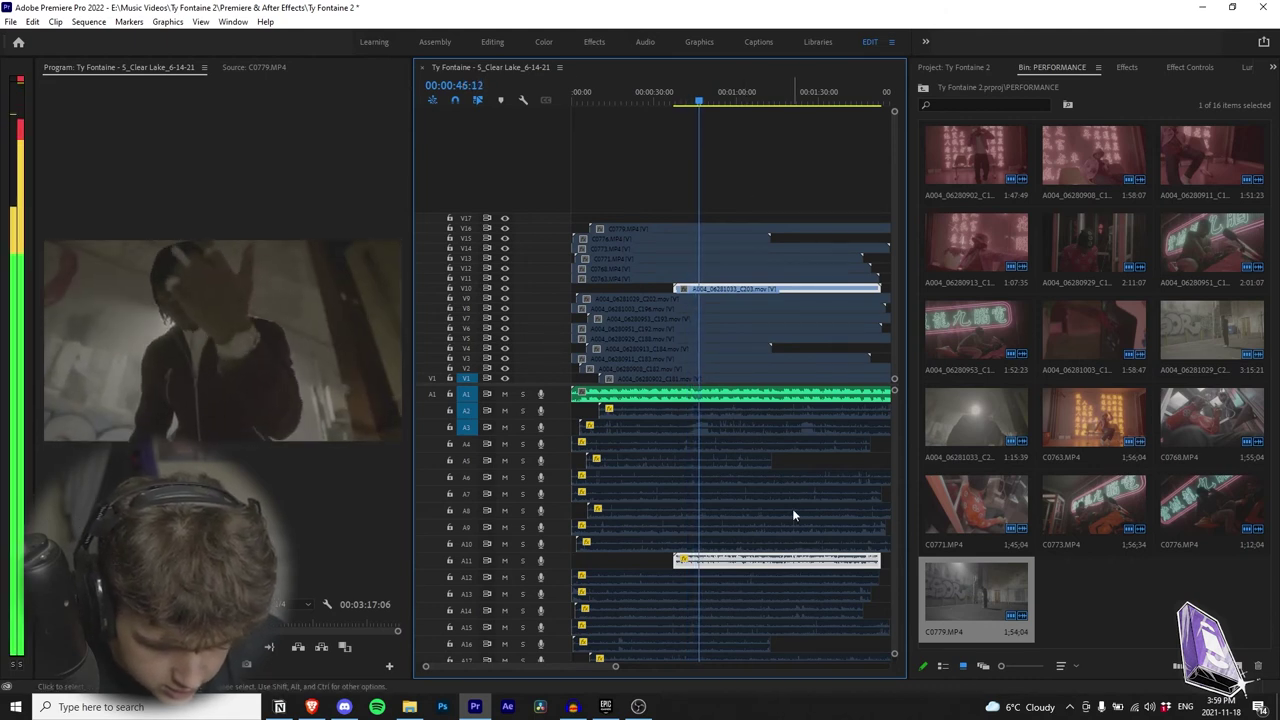
{"action": "scroll", "coordinate": [792, 512], "scroll_direction": "down", "scroll_amount": 2}
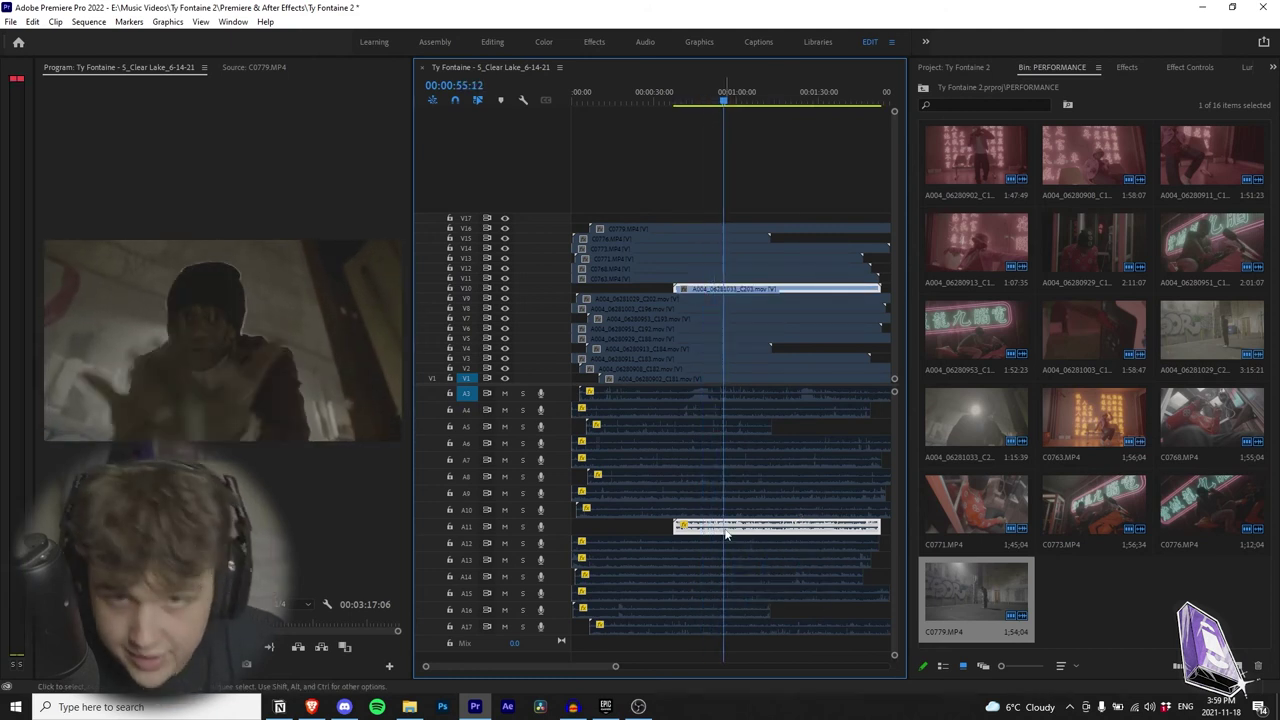
Step: Select every clip and re-enable them all with Shift+E
{"action": "key", "text": "shift+e"}
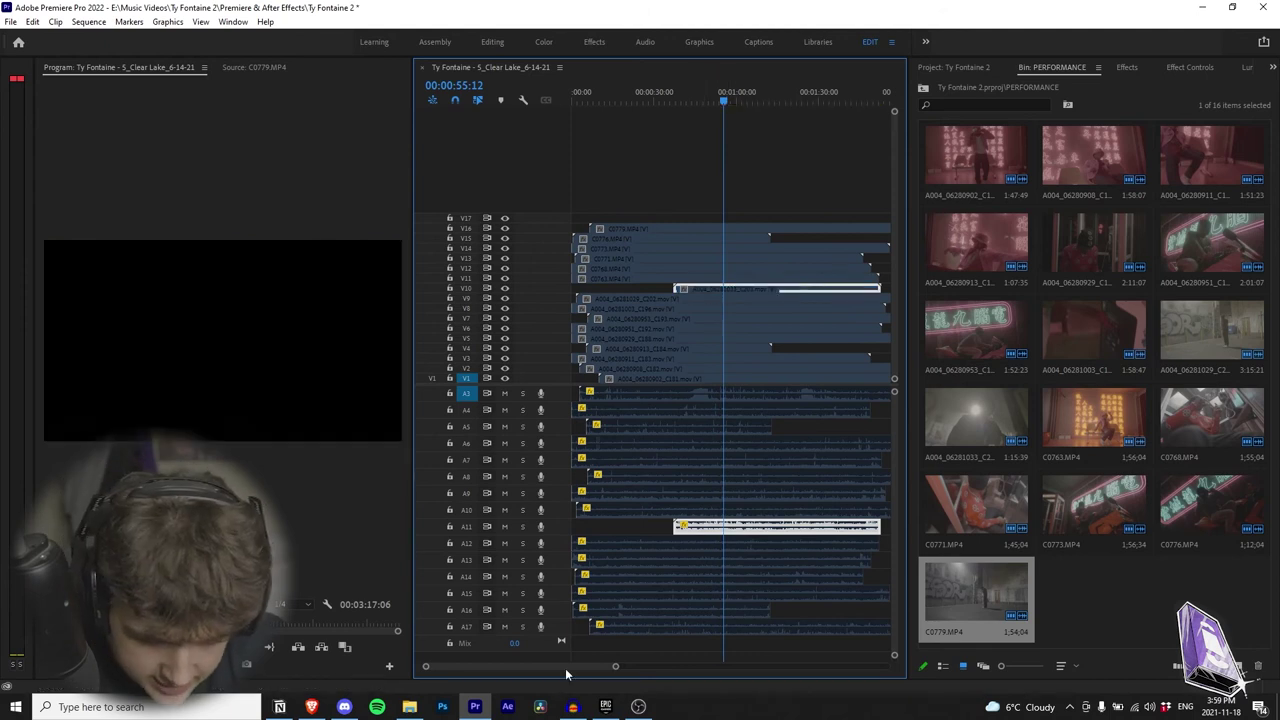
{"action": "left_click_drag", "start_coordinate": [614, 669], "coordinate": [747, 667]}
{"action": "left_click_drag", "start_coordinate": [720, 157], "coordinate": [608, 632]}
{"action": "key", "text": "shift+e"}
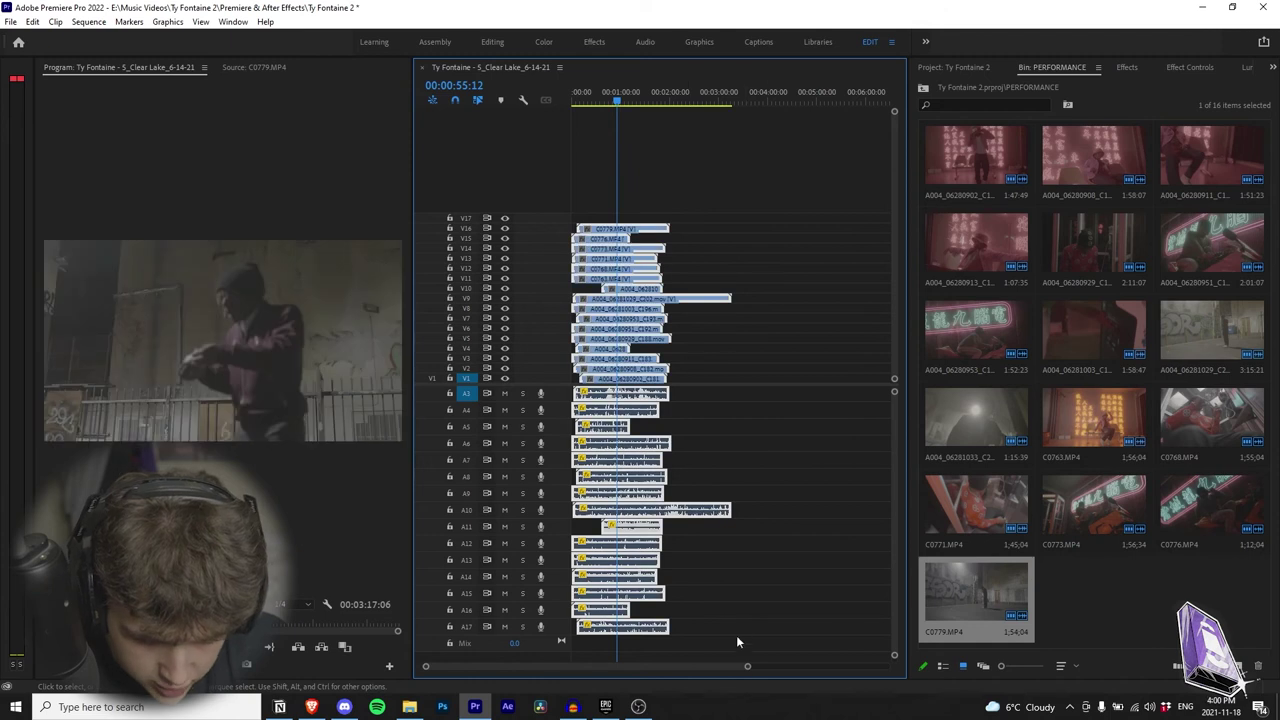
Step: Unlink the camera audio clips on A7–A17 from their video
{"action": "left_click_drag", "start_coordinate": [747, 667], "coordinate": [761, 667]}
{"action": "left_click_drag", "start_coordinate": [648, 646], "coordinate": [745, 492]}
{"action": "scroll", "coordinate": [701, 632], "scroll_direction": "up", "scroll_amount": 1}
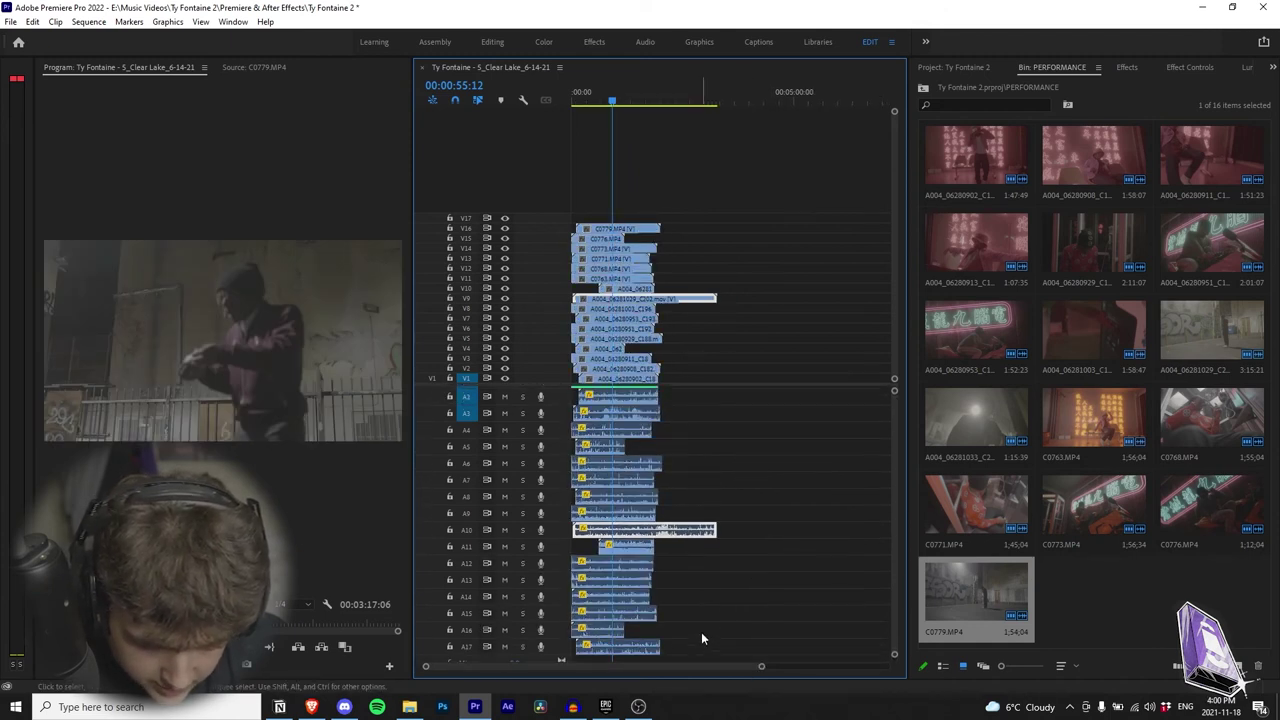
{"action": "scroll", "coordinate": [712, 570], "scroll_direction": "down", "scroll_amount": 1}
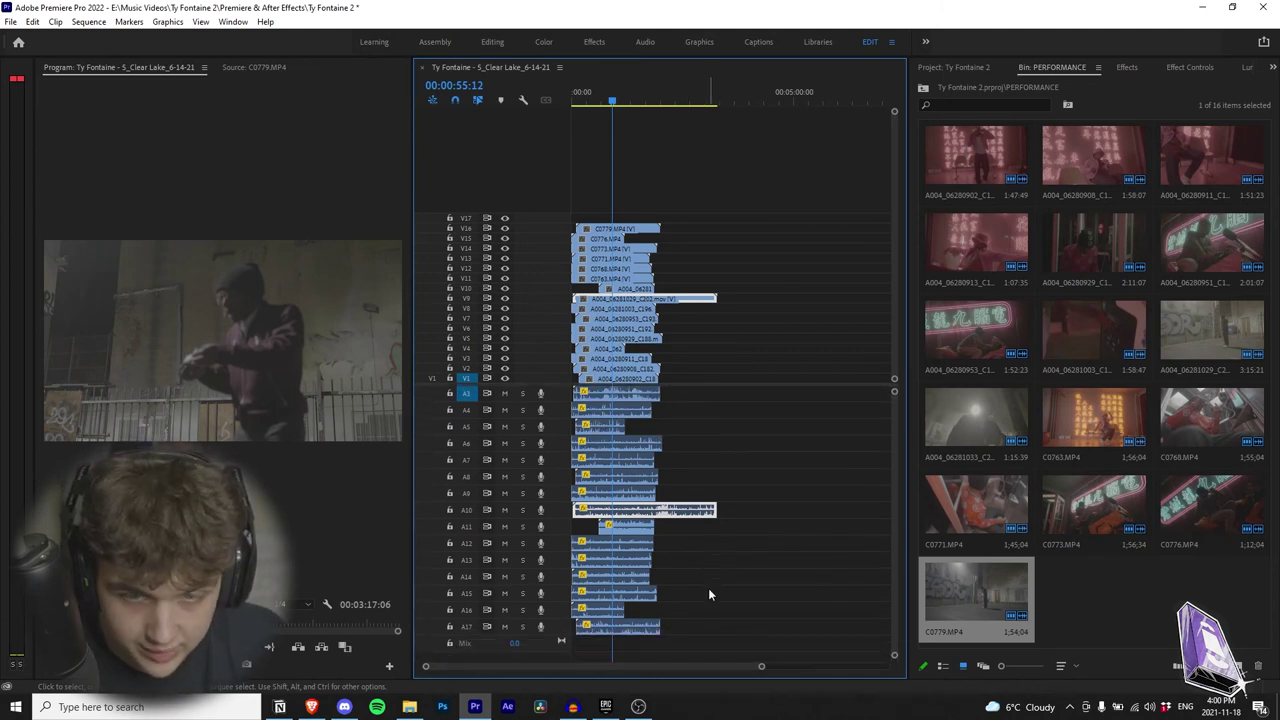
{"action": "scroll", "coordinate": [690, 640], "scroll_direction": "up", "scroll_amount": 1}
{"action": "left_click_drag", "start_coordinate": [724, 648], "coordinate": [572, 481]}
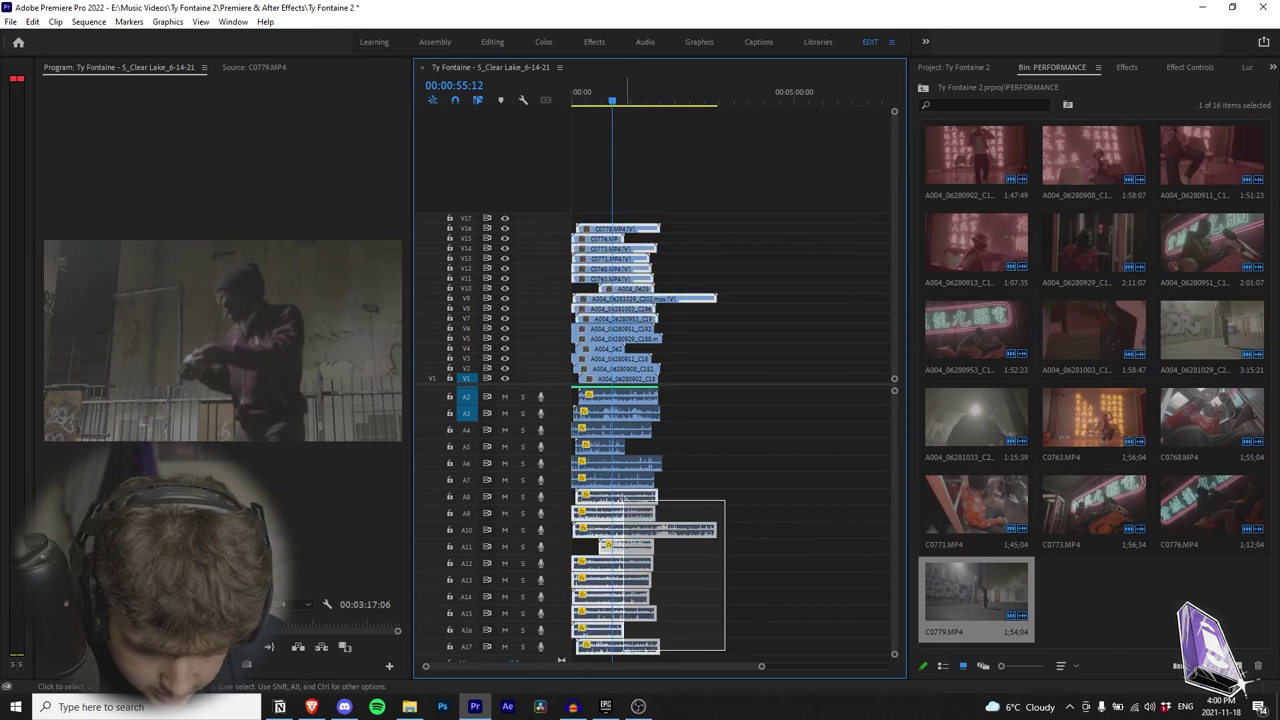
{"action": "left_click_drag", "start_coordinate": [578, 407], "coordinate": [578, 400]}
{"action": "right_click", "coordinate": [634, 498]}
{"action": "left_click", "coordinate": [700, 251]}
Step: Delete all camera audio on tracks A2–A17, keeping only the song on A1
{"action": "left_click_drag", "start_coordinate": [696, 662], "coordinate": [599, 404]}
{"action": "key", "text": "Delete"}
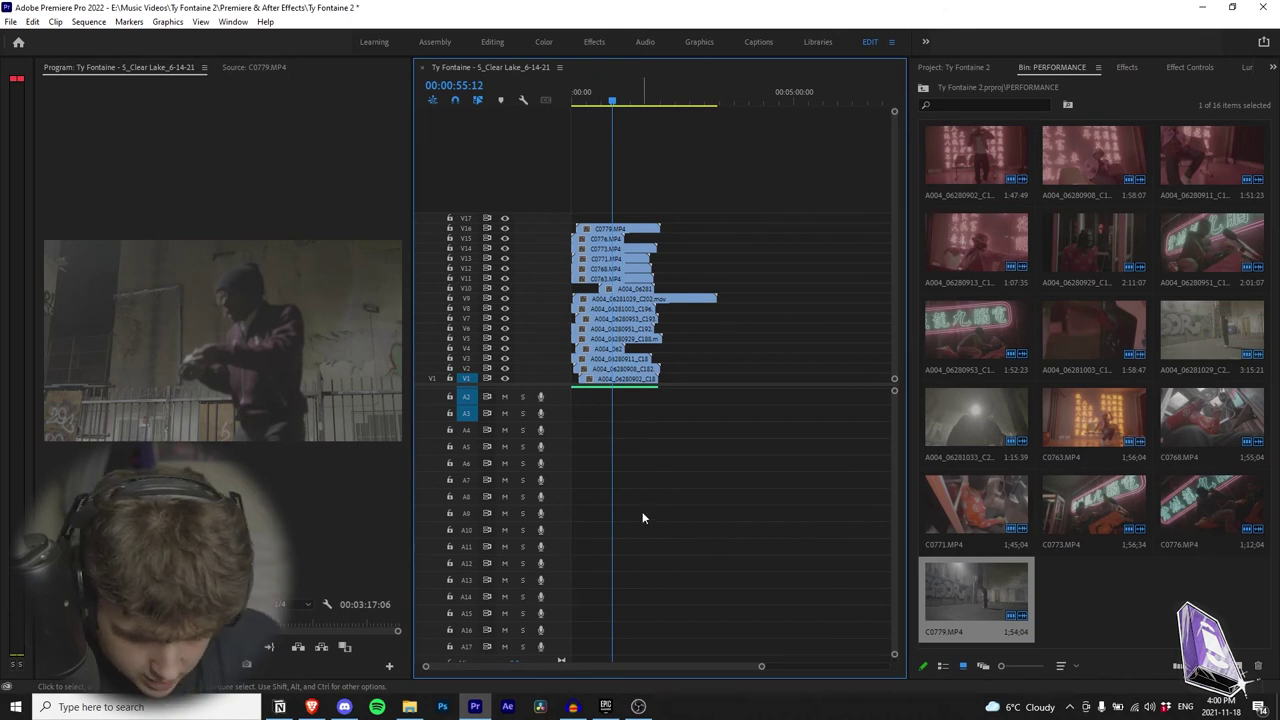
{"action": "scroll", "coordinate": [637, 512], "scroll_direction": "up", "scroll_amount": 3}
Step: Zoom the timeline in around 00:00:50:11 and save the project
{"action": "key", "text": "backslash"}
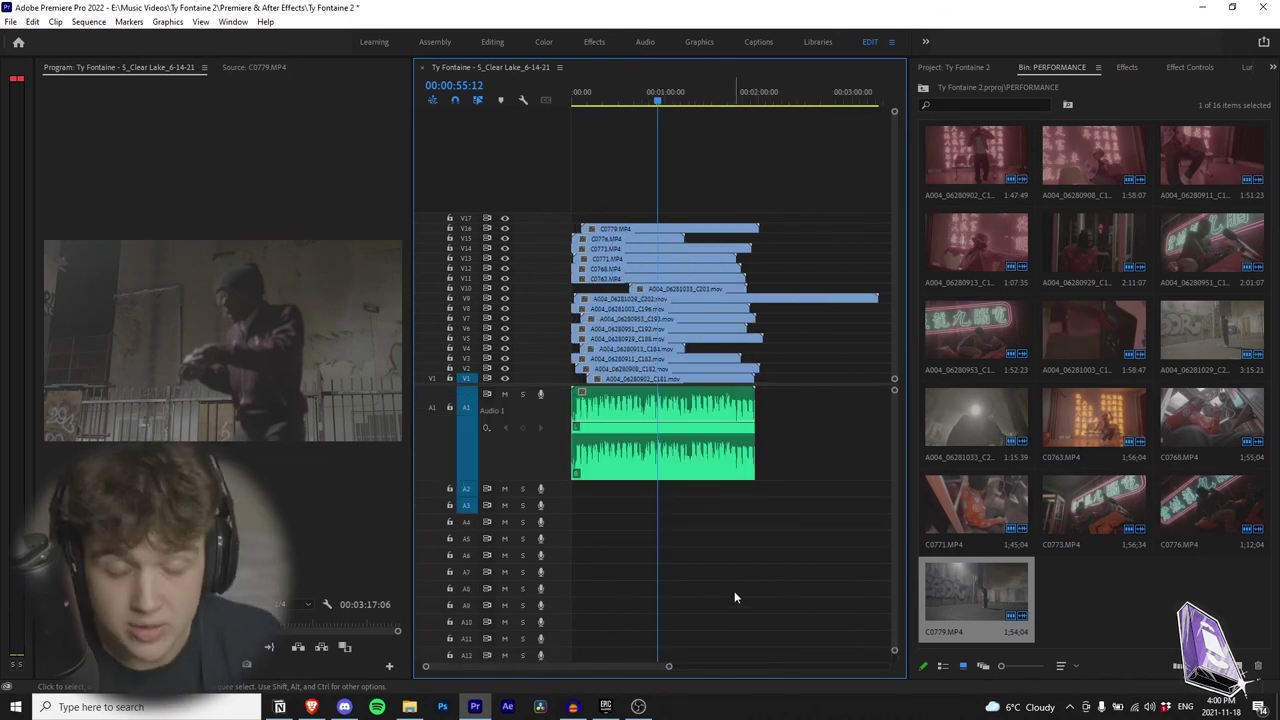
{"action": "key", "text": "="}
{"action": "key", "text": "="}
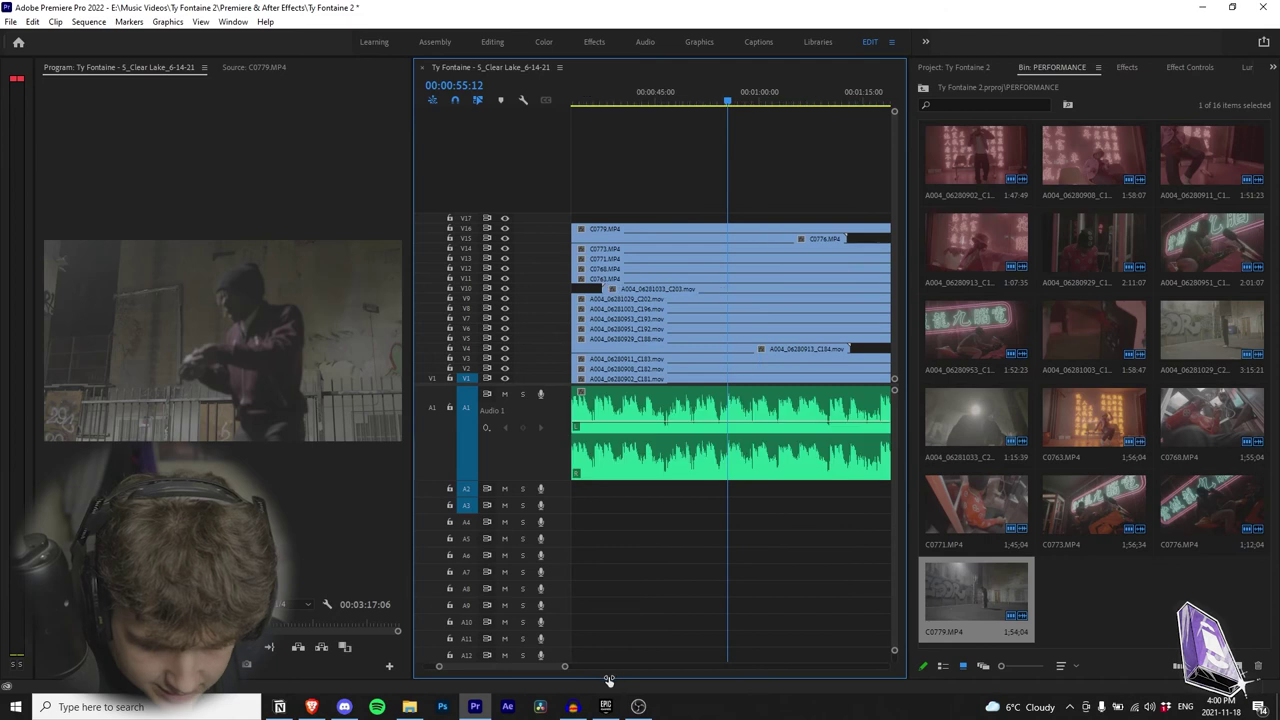
{"action": "left_click", "coordinate": [696, 97]}
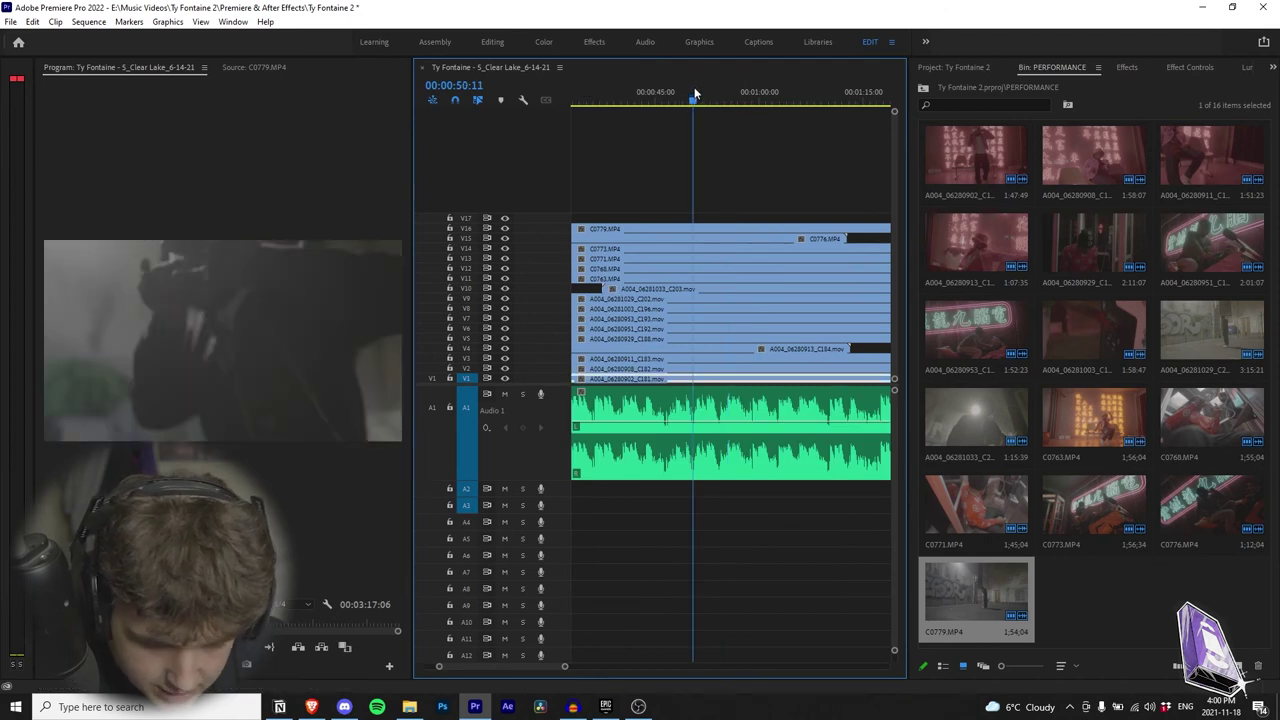
{"action": "key", "text": "ctrl+s"}
Step: Select the C0773, C0771 and C0768 clips, save, then marquee-select all V11–V16 clips
{"action": "mouse_move", "coordinate": [562, 667]}
{"action": "left_mouse_down"}
{"action": "mouse_move", "coordinate": [613, 683]}
{"action": "mouse_move", "coordinate": [557, 665]}
{"action": "left_mouse_up"}
{"action": "left_click", "coordinate": [673, 94]}
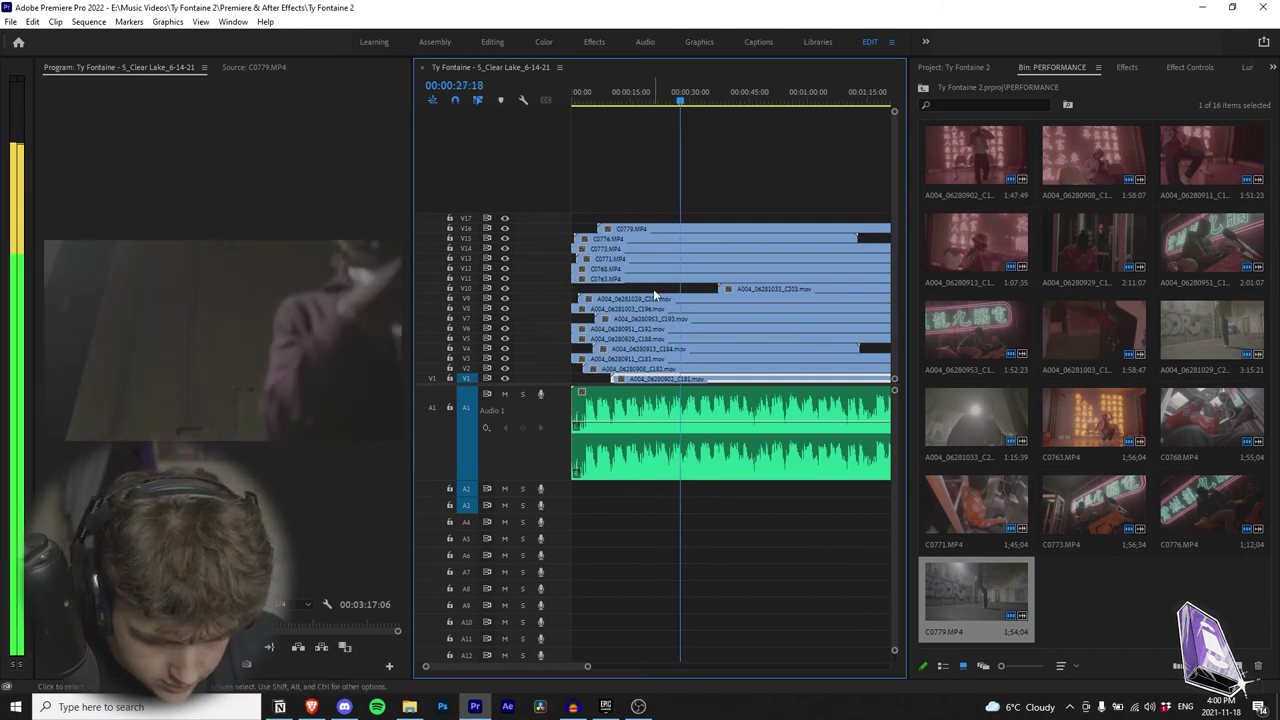
{"action": "left_click", "coordinate": [711, 246]}
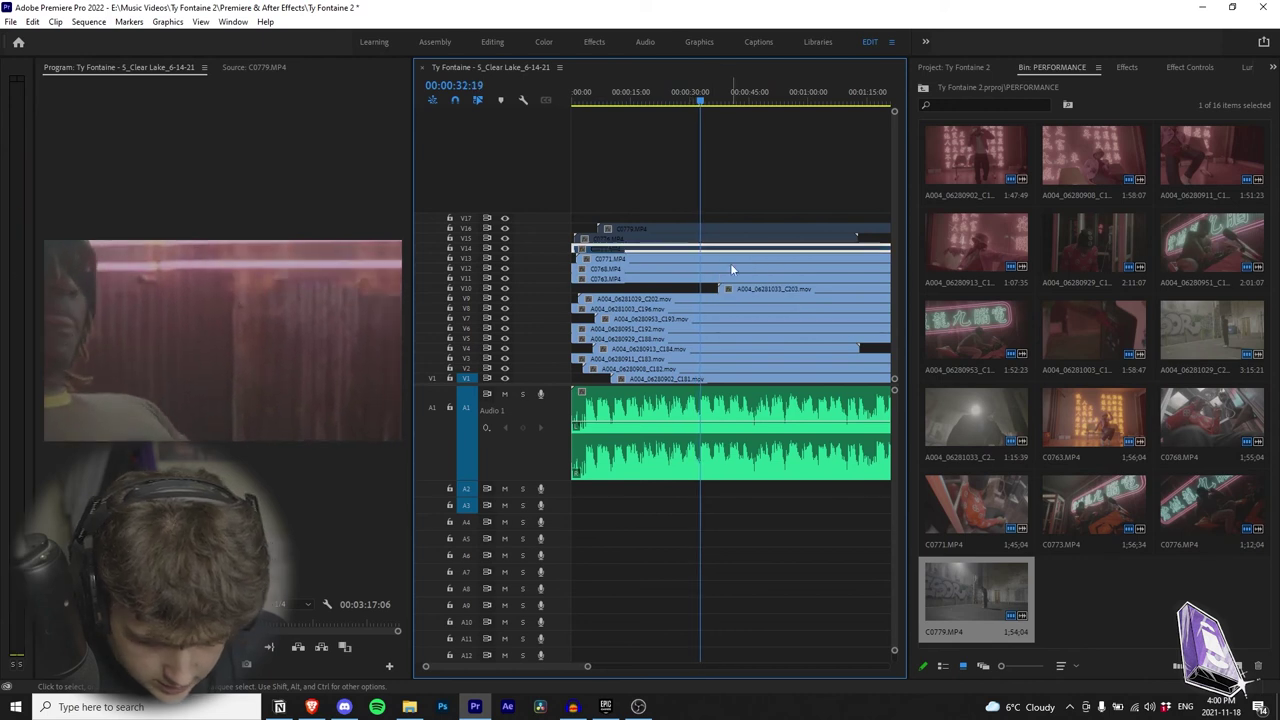
{"action": "left_click", "coordinate": [730, 259]}
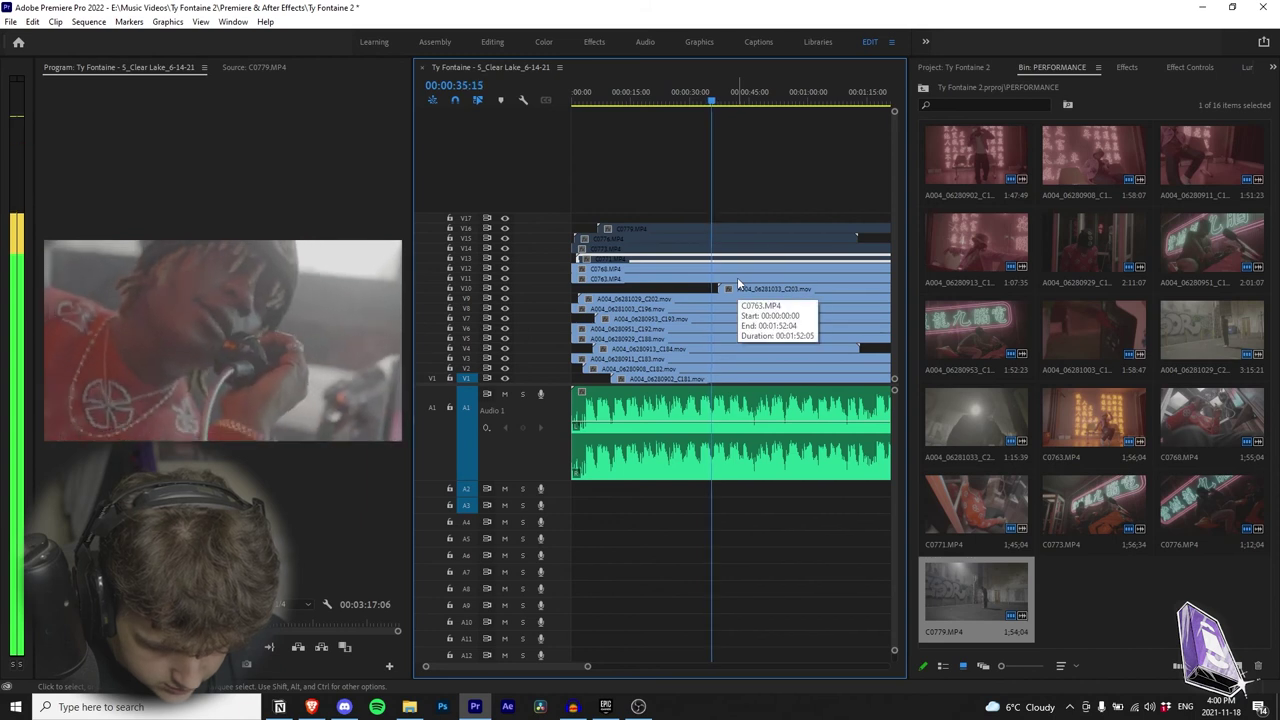
{"action": "key", "text": "ctrl+s"}
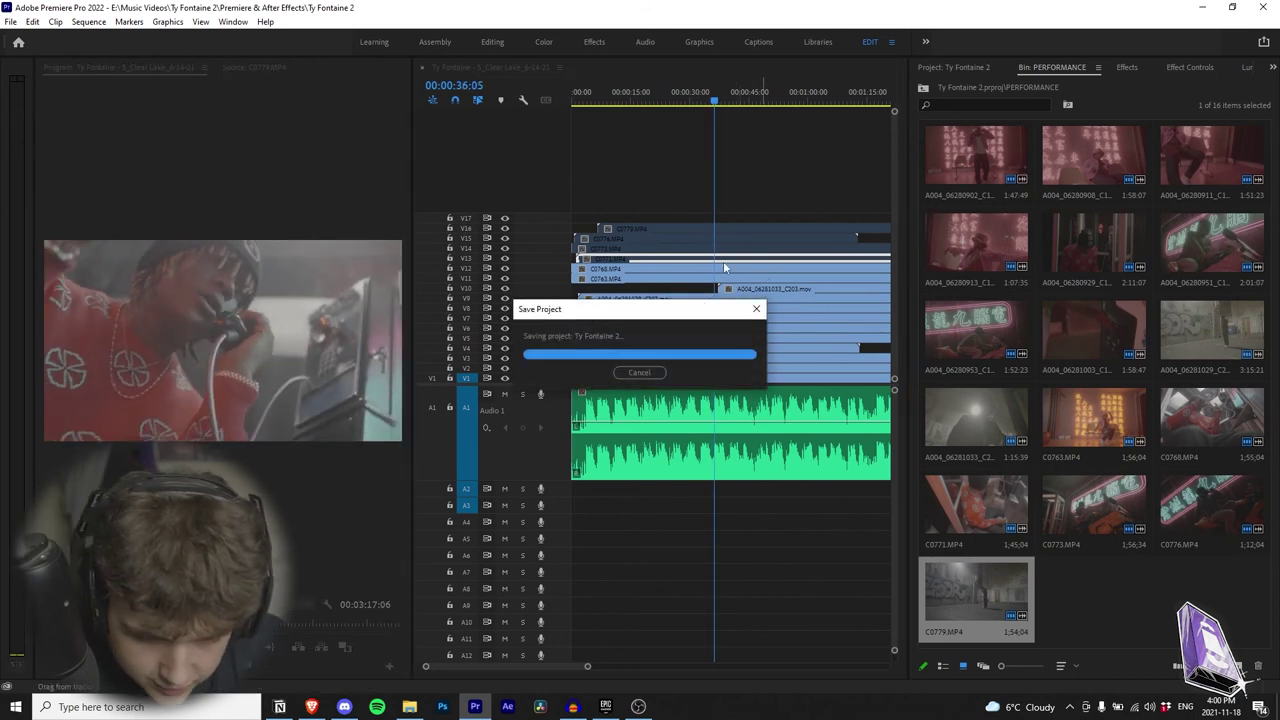
{"action": "left_click", "coordinate": [714, 268]}
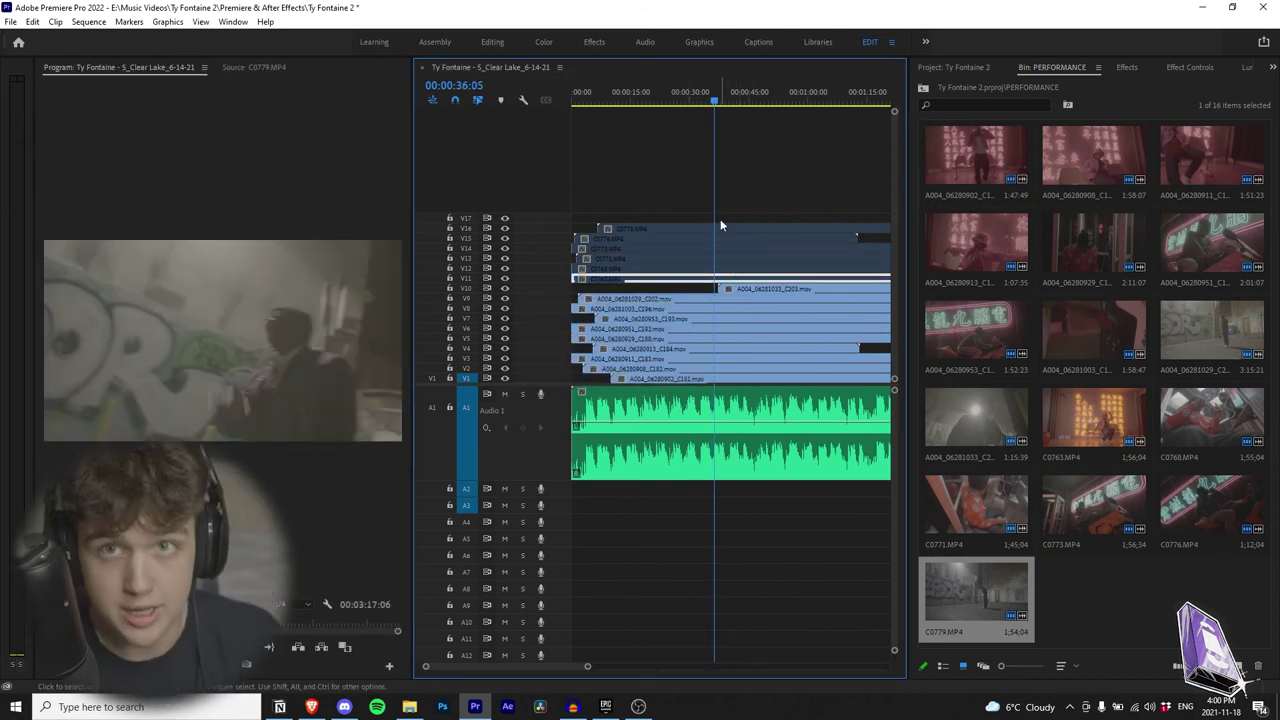
{"action": "left_click_drag", "start_coordinate": [761, 193], "coordinate": [701, 263]}
Step: Apply Scale to Frame Size to the selected V11–V16 clips and play back to check
{"action": "right_click", "coordinate": [725, 270]}
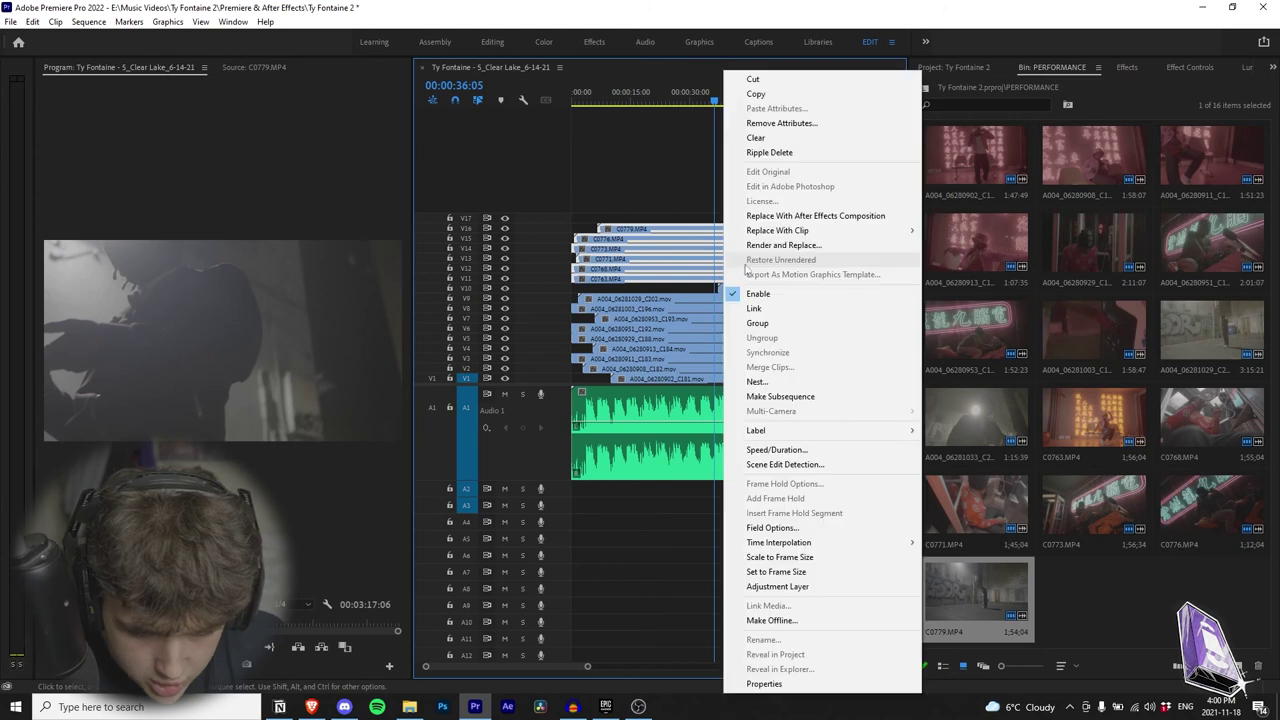
{"action": "left_click", "coordinate": [839, 560]}
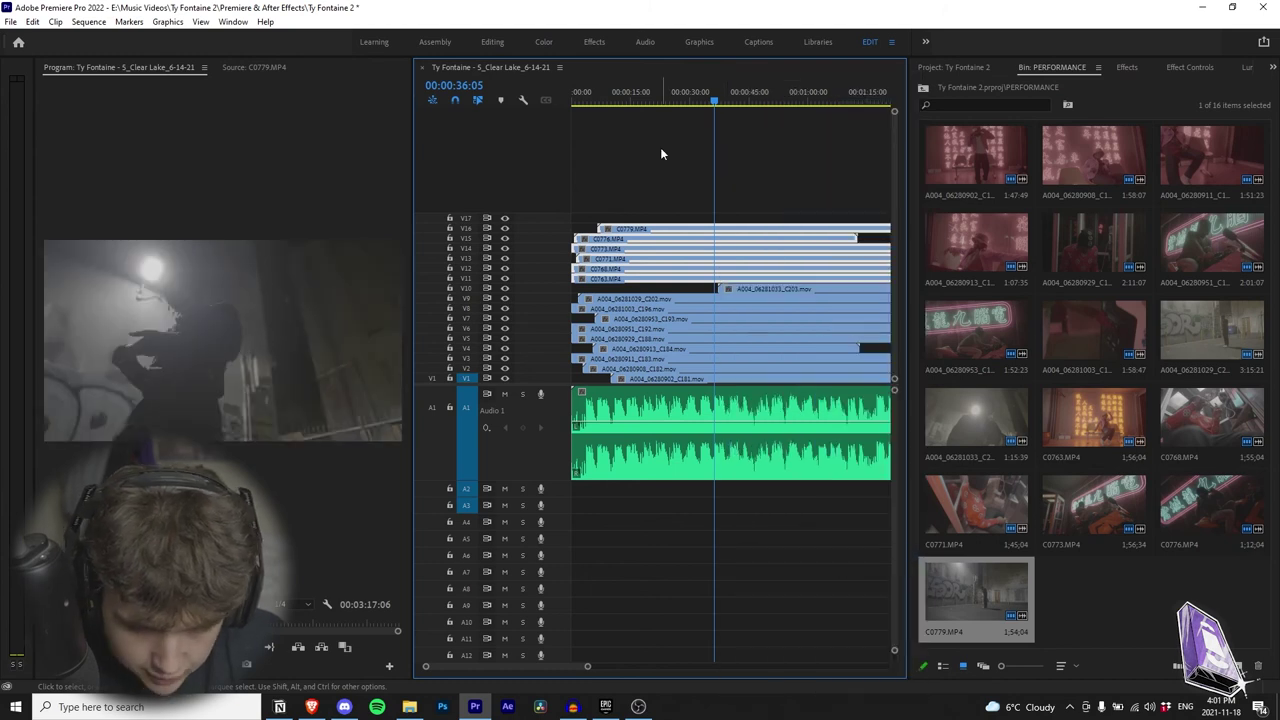
{"action": "key", "text": "space"}
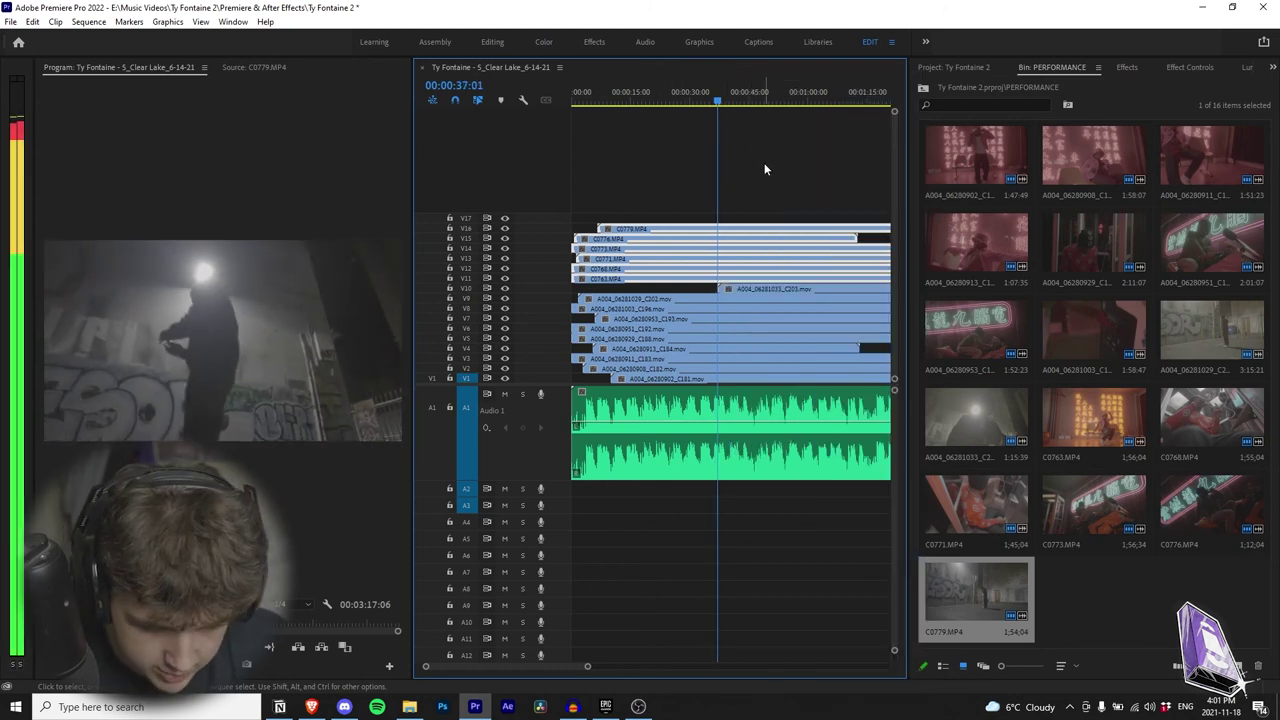
Step: Disable the V11–V16 clips with Shift+E and move the playhead to 00:00:44:05
{"action": "left_click_drag", "start_coordinate": [773, 177], "coordinate": [771, 268]}
{"action": "key", "text": "shift+e"}
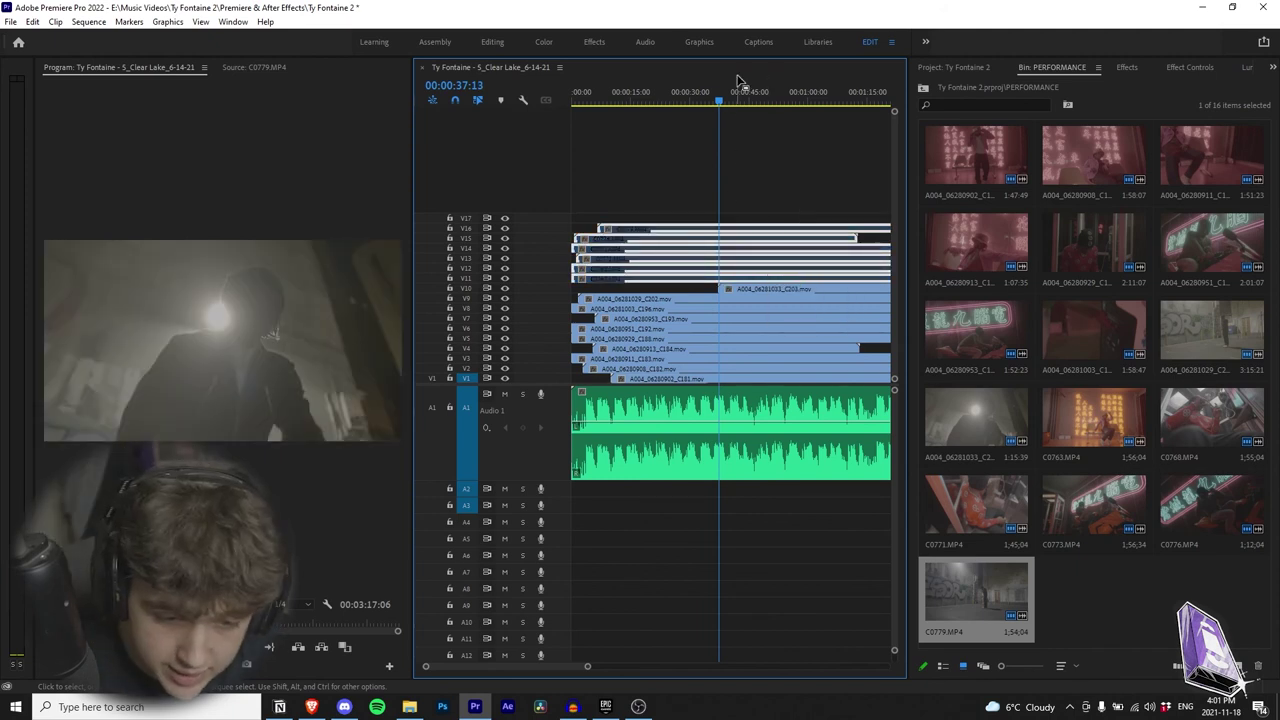
{"action": "left_click", "coordinate": [745, 92]}
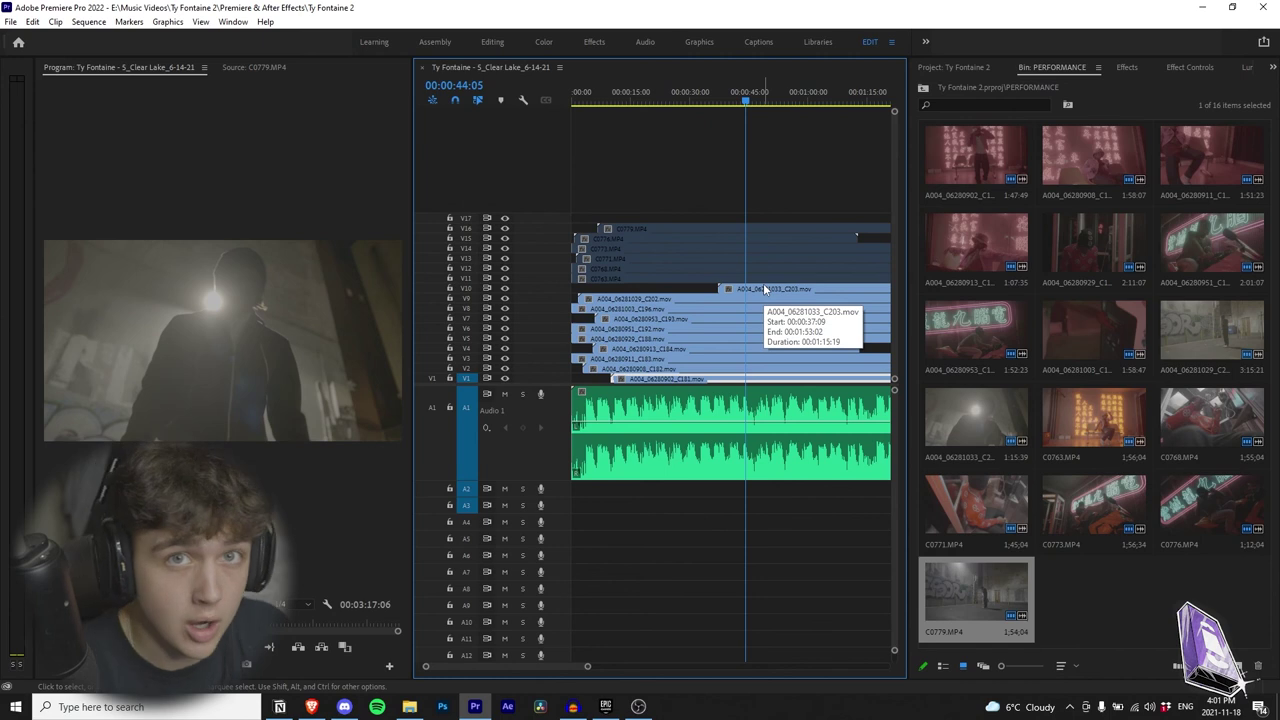